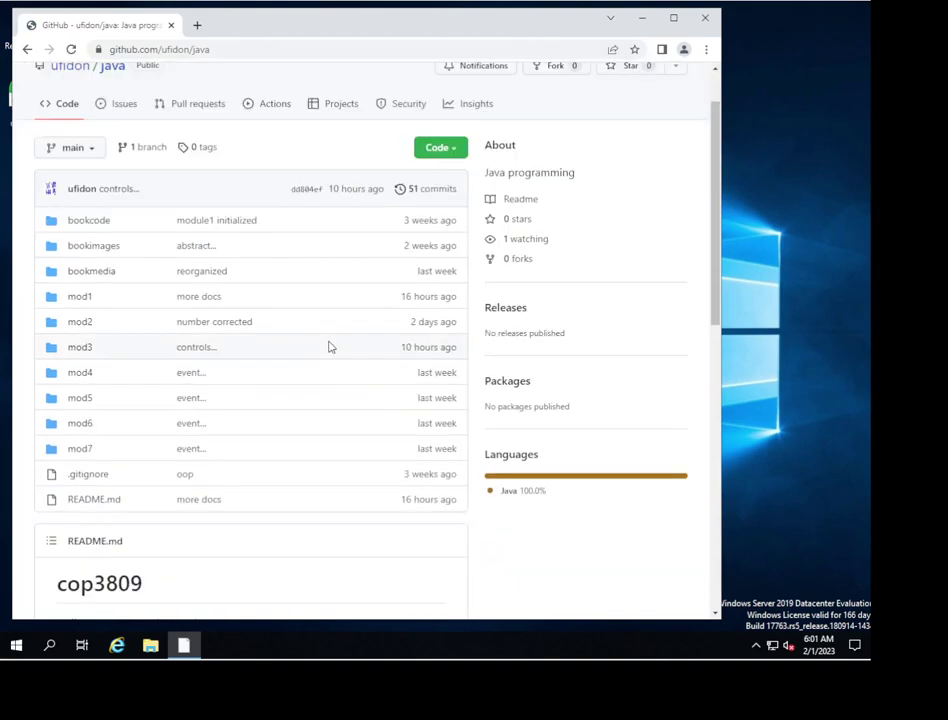
Open the README's Java JDK FX 11 (LTS) download link in a new tab and switch to it.
scroll(385, 360, down, 1)
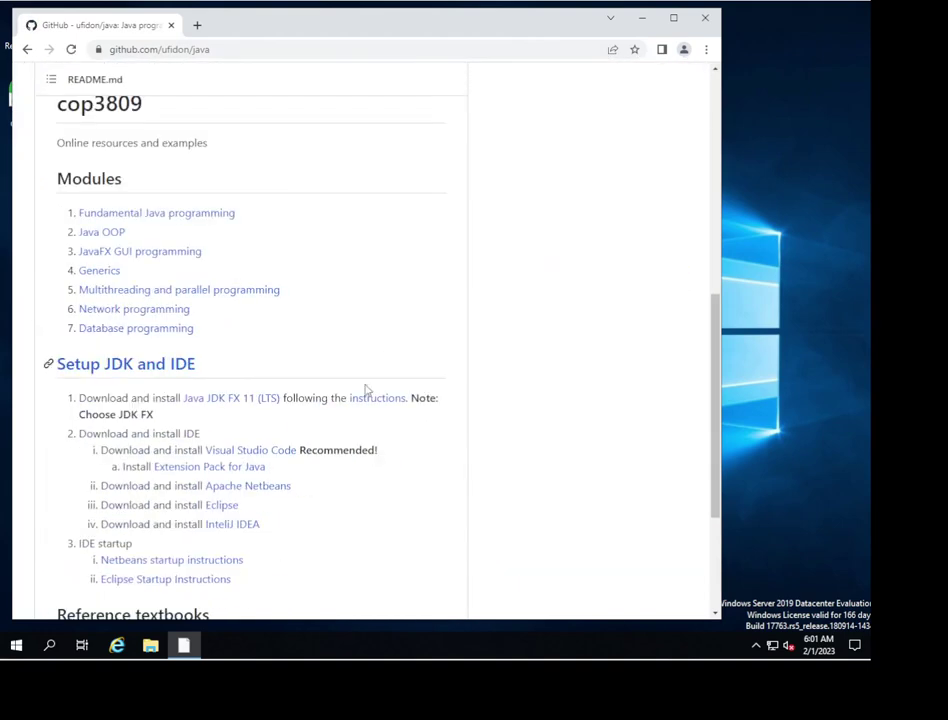
right_click(239, 402)
click(290, 409)
click(262, 26)
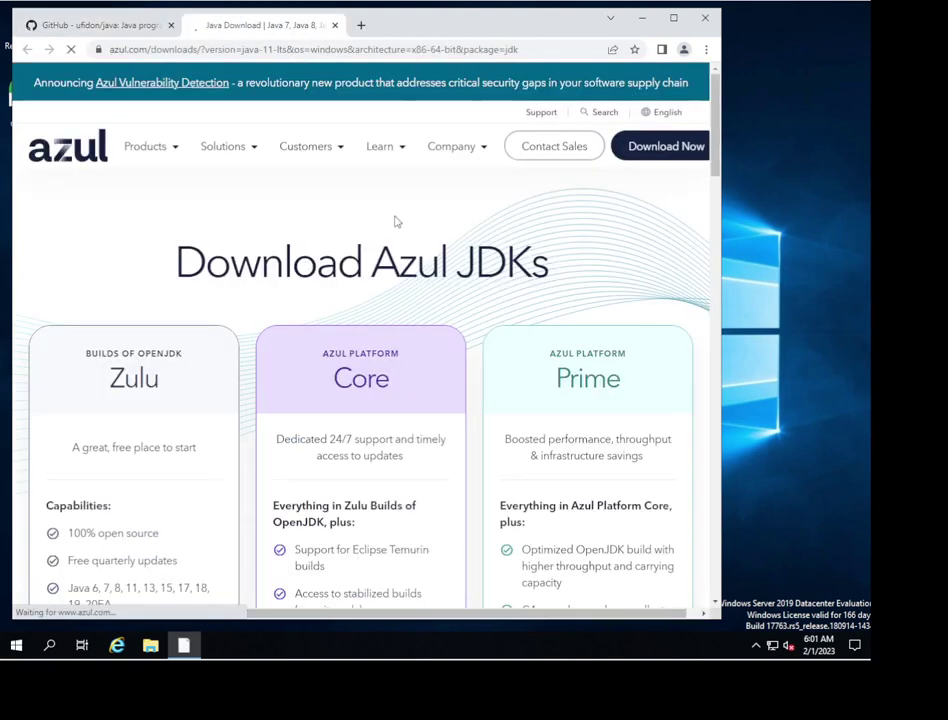
Go to the free Zulu Builds of OpenJDK download section among the Azul JDK offerings.
scroll(100, 283, down, 6)
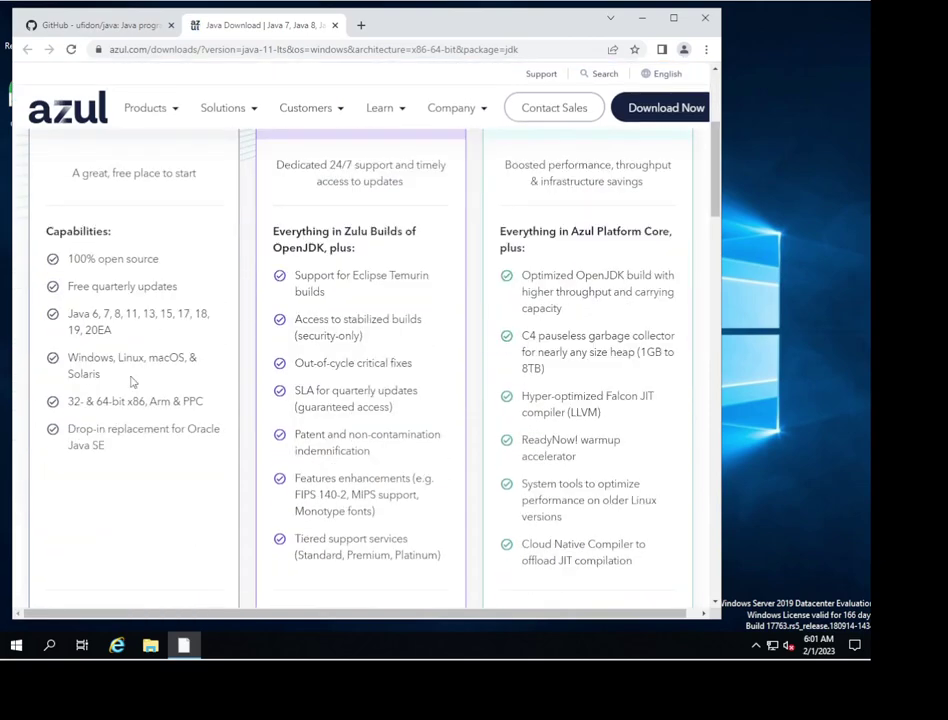
scroll(258, 383, down, 2)
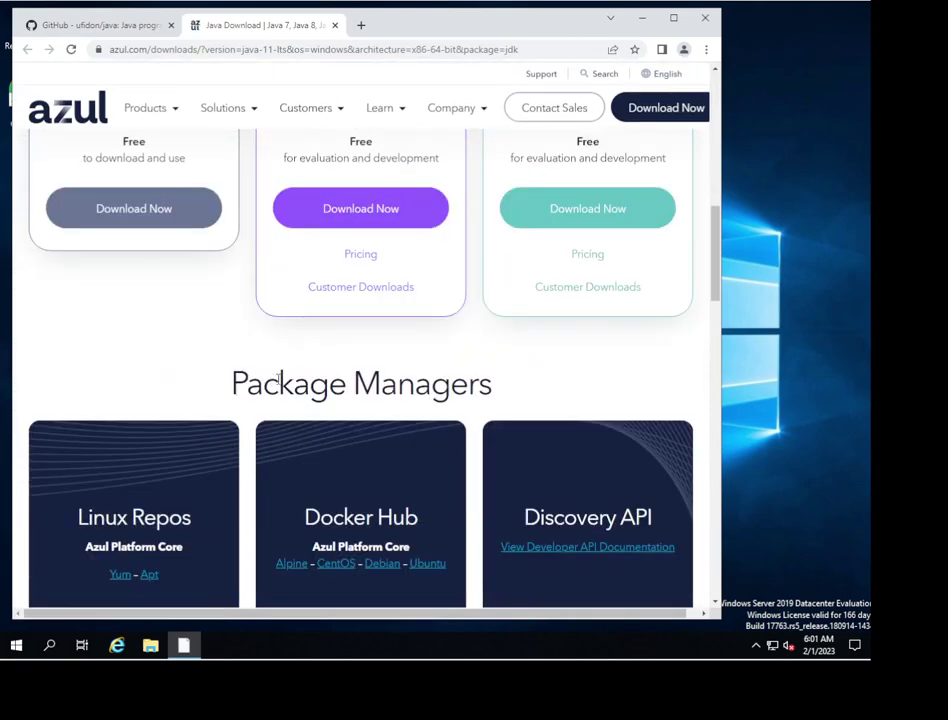
scroll(277, 377, down, 6)
scroll(197, 355, up, 6)
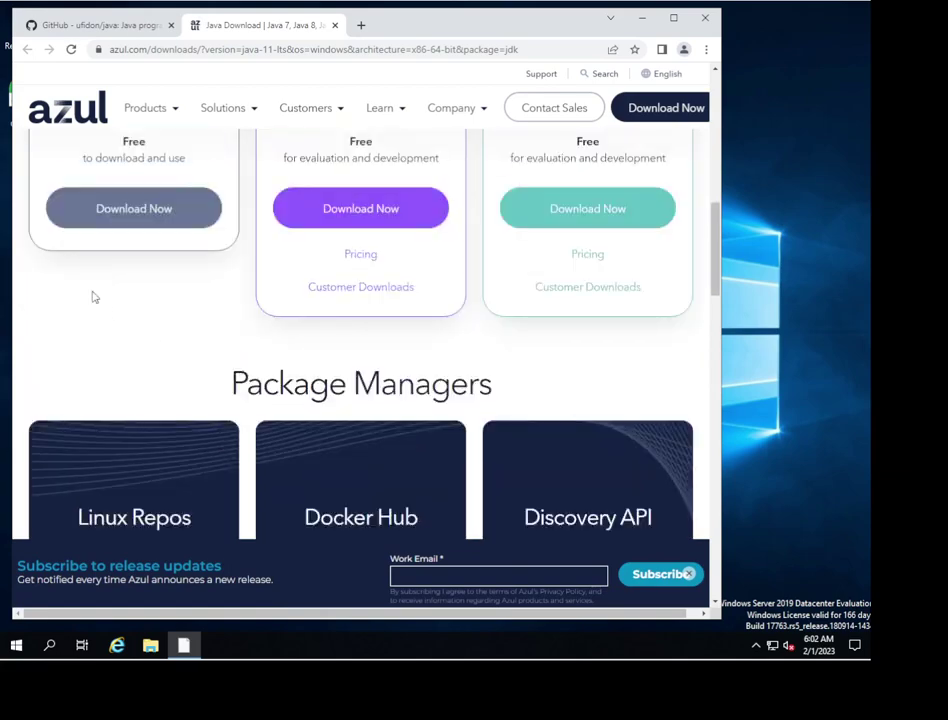
scroll(94, 297, up, 8)
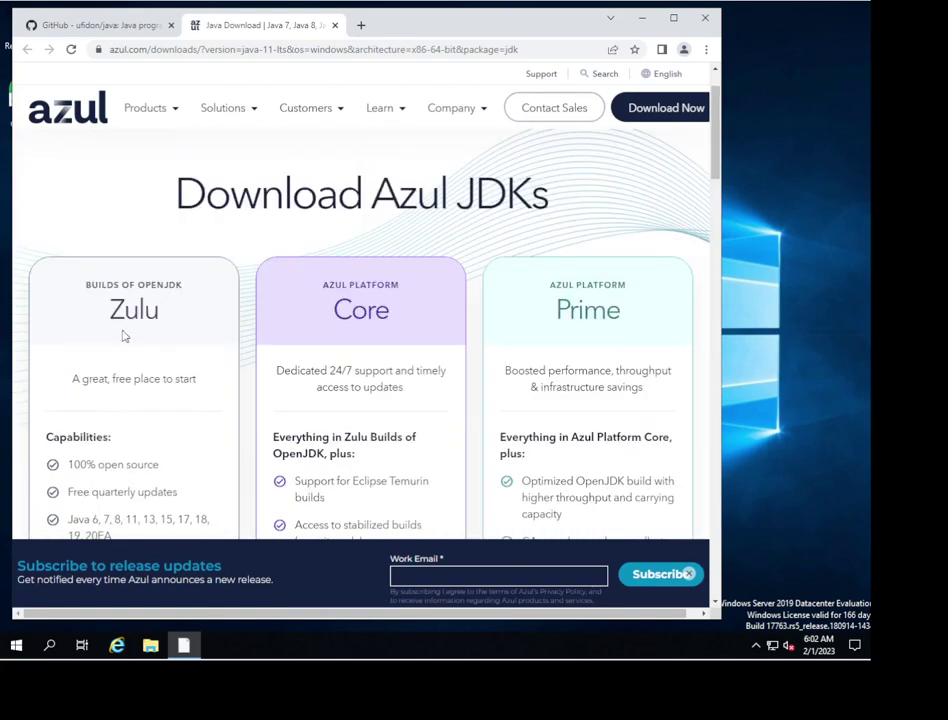
scroll(133, 321, down, 5)
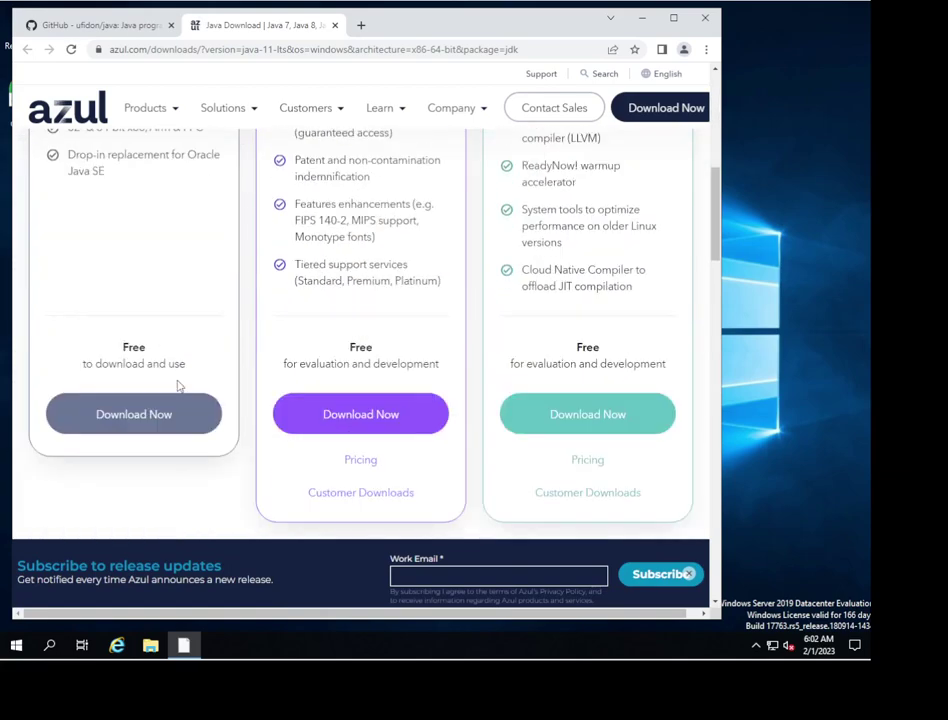
click(131, 418)
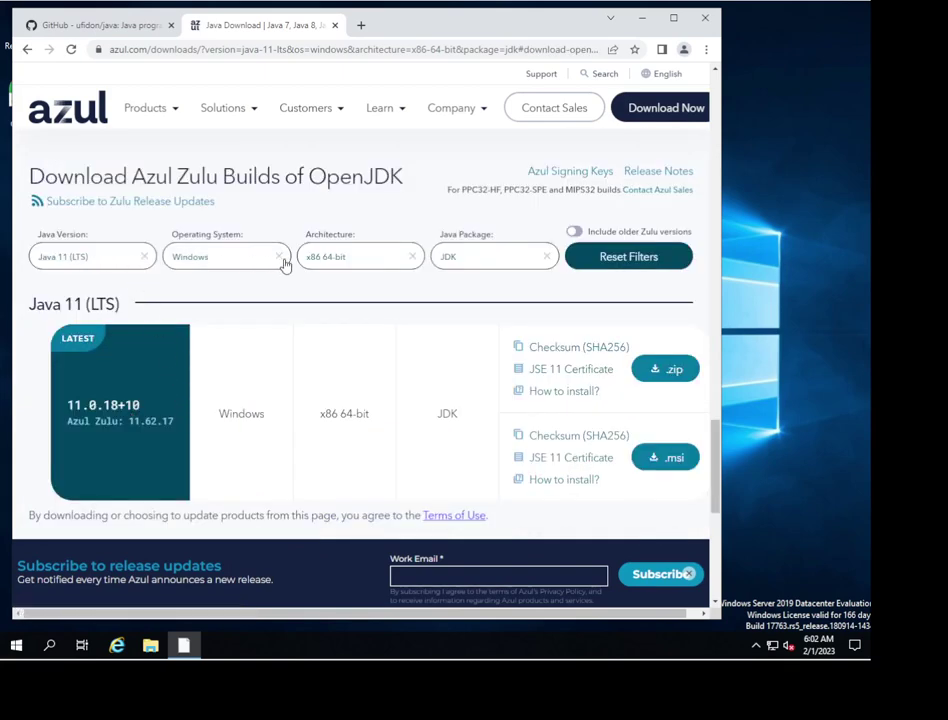
Change the Java Package filter to JDK FX and download the .msi installer for Java 11 (LTS) on Windows x86 64-bit.
click(545, 257)
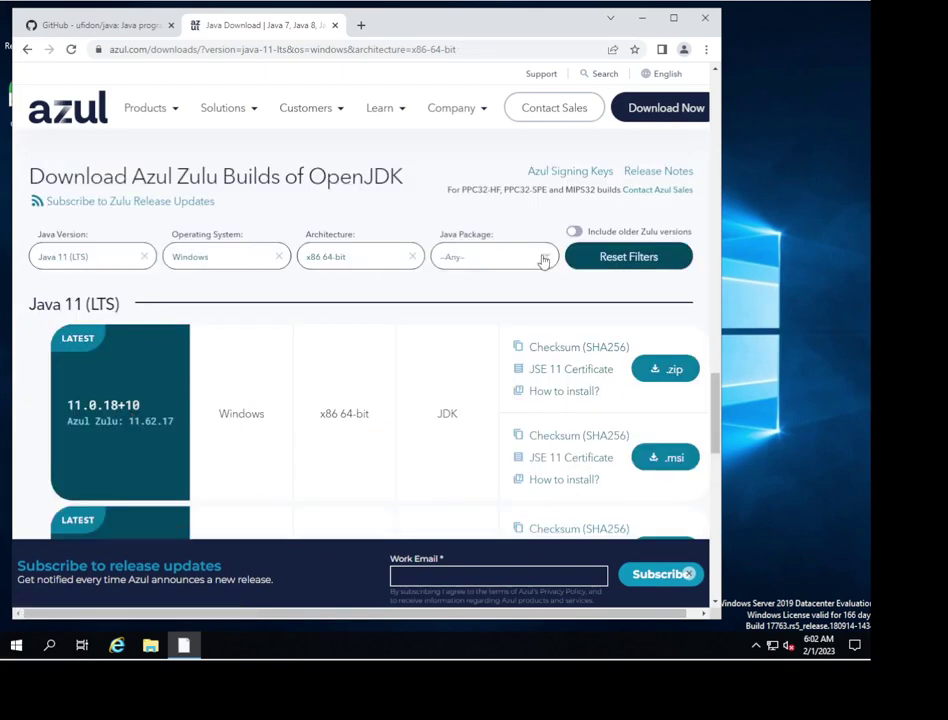
click(501, 270)
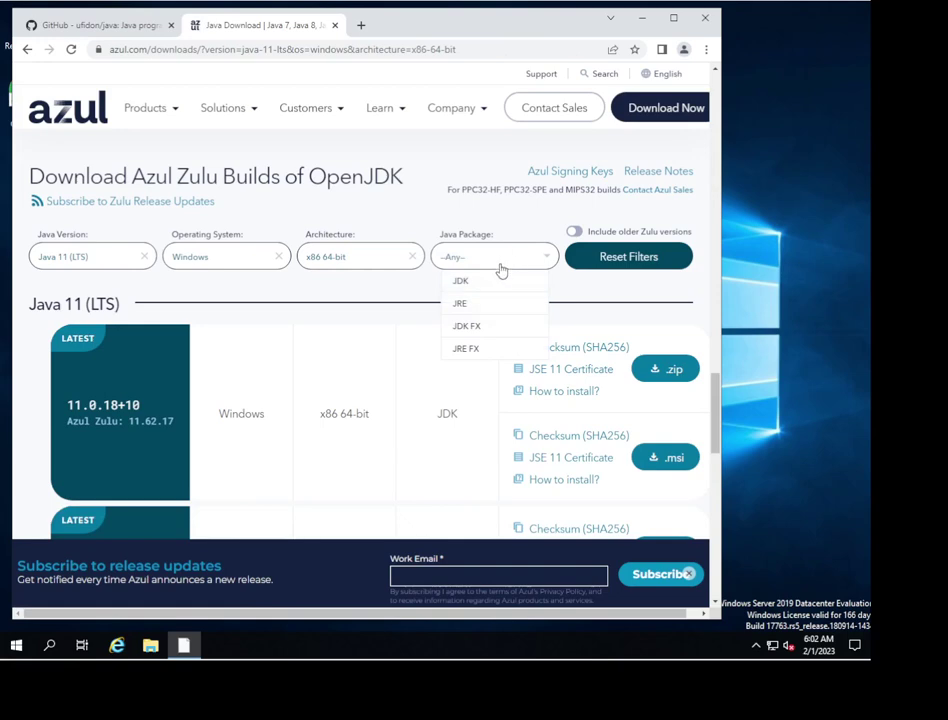
click(464, 328)
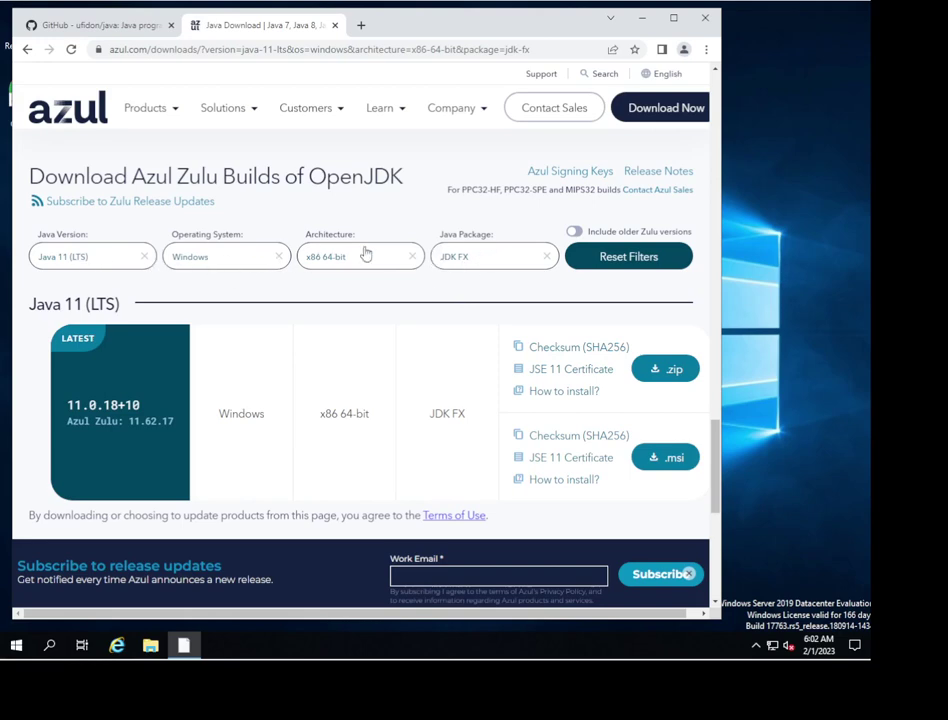
scroll(527, 400, down, 1)
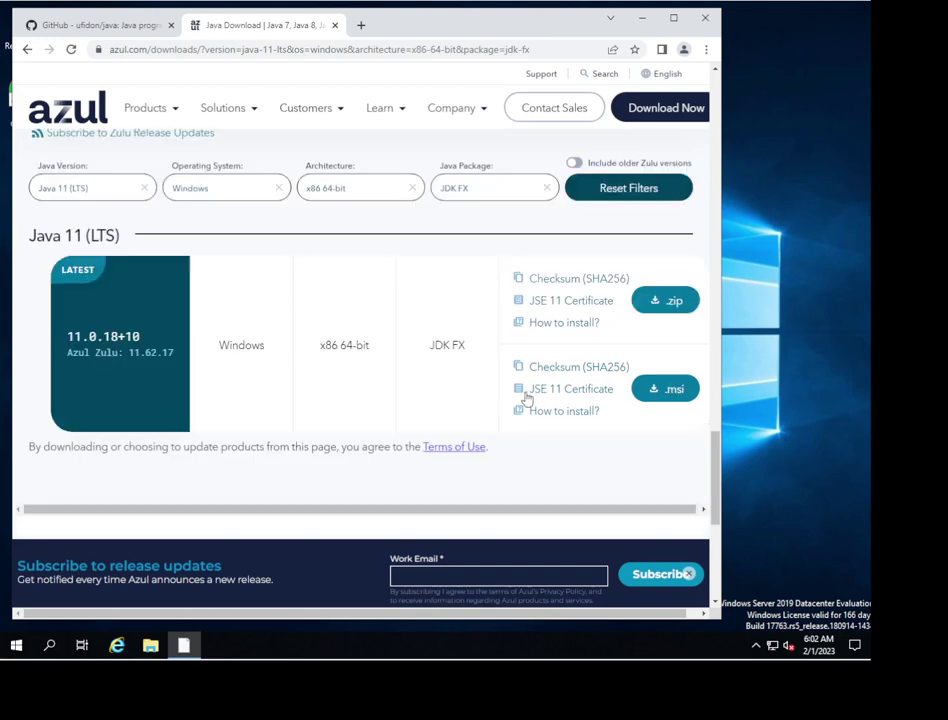
click(669, 391)
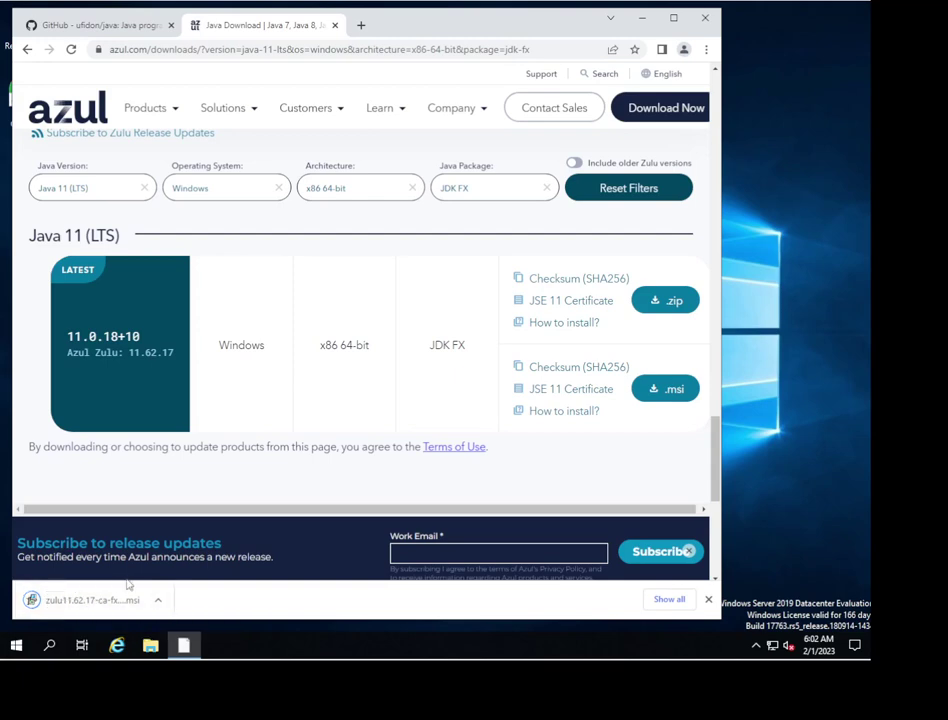
Launch the downloaded Zulu JDK installer, minimize the browser, and advance the setup wizard to Custom Setup.
click(64, 599)
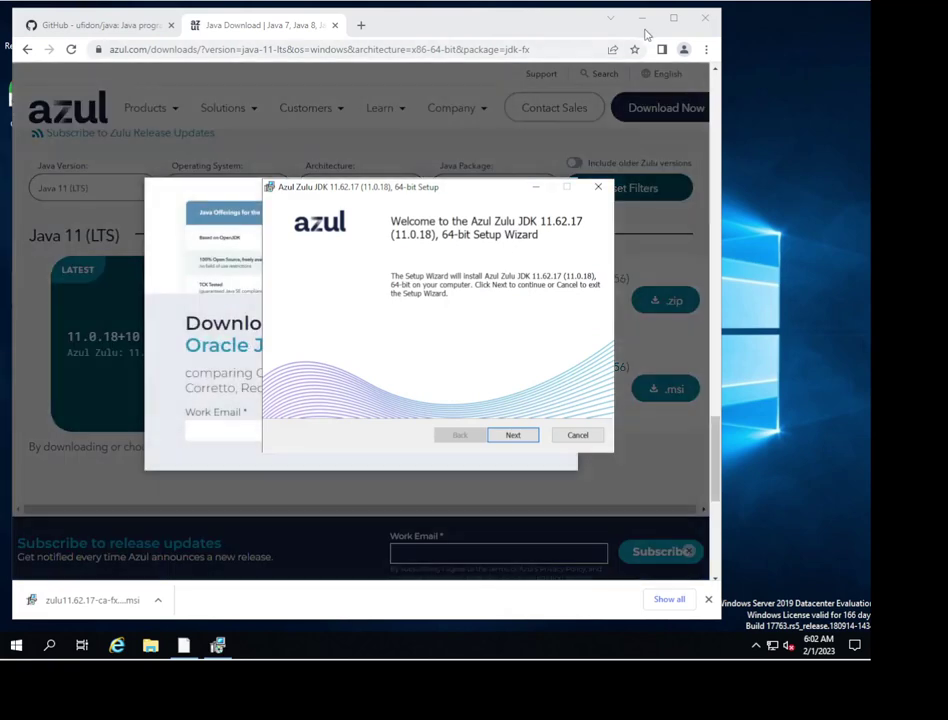
click(641, 18)
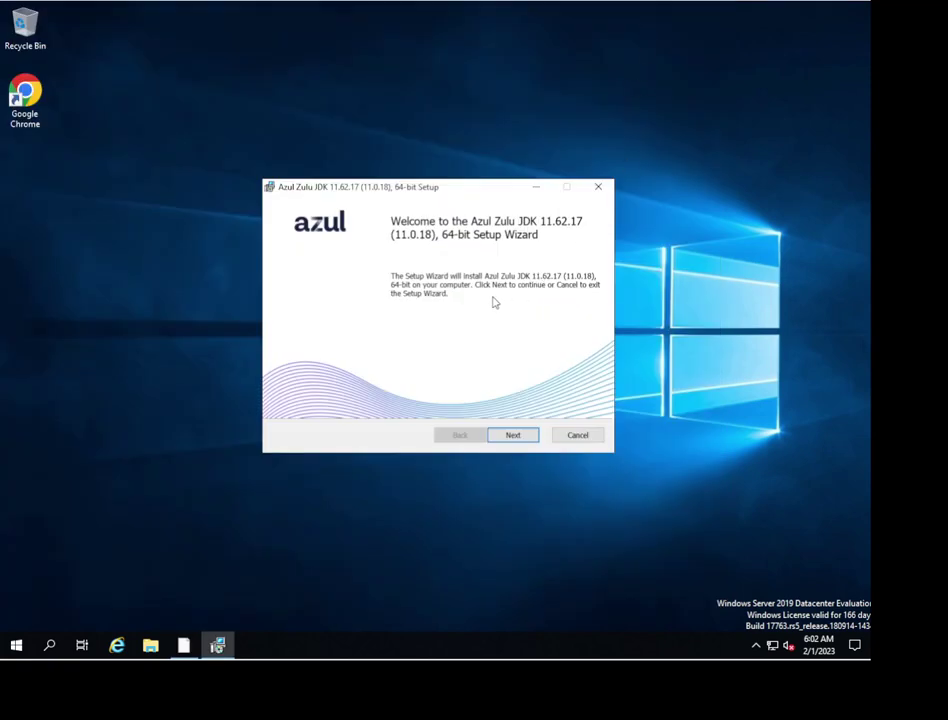
click(512, 435)
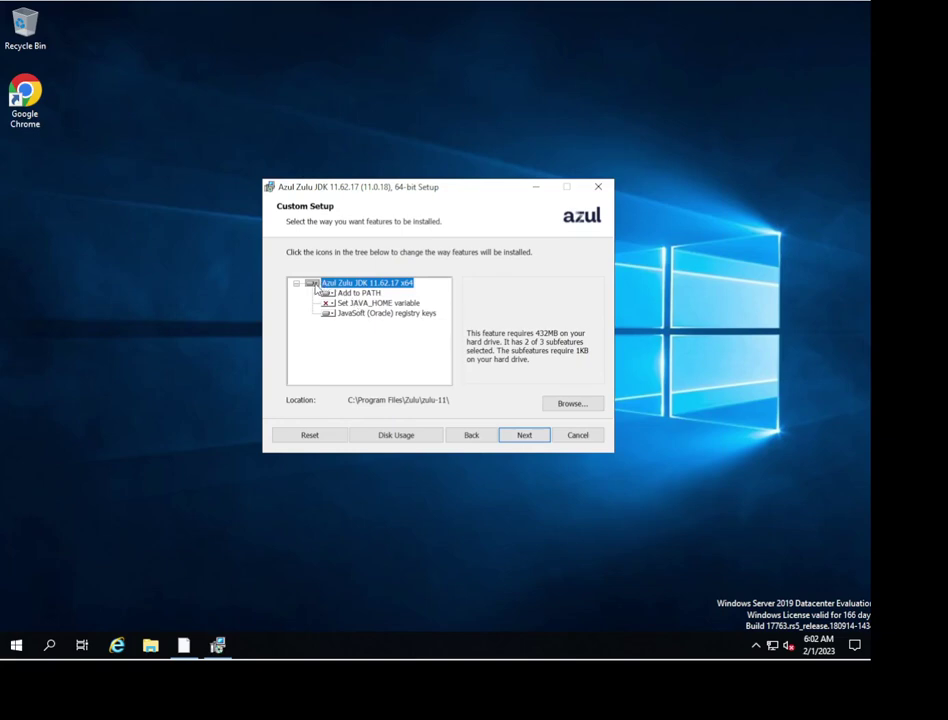
Set the entire Azul Zulu JDK feature to install on the local hard drive and complete the installation.
click(312, 283)
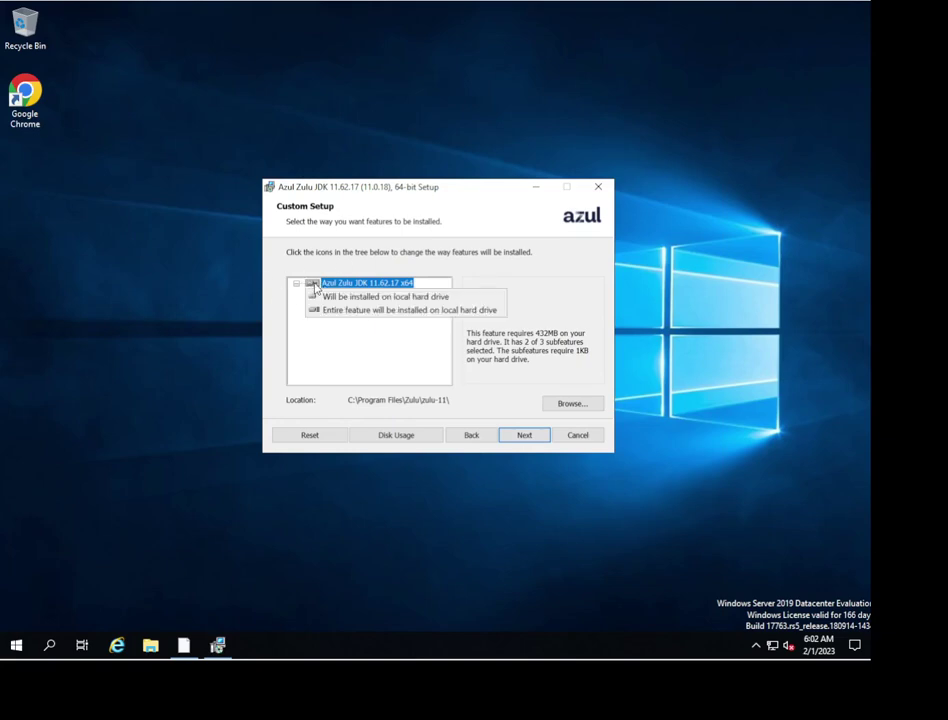
click(332, 311)
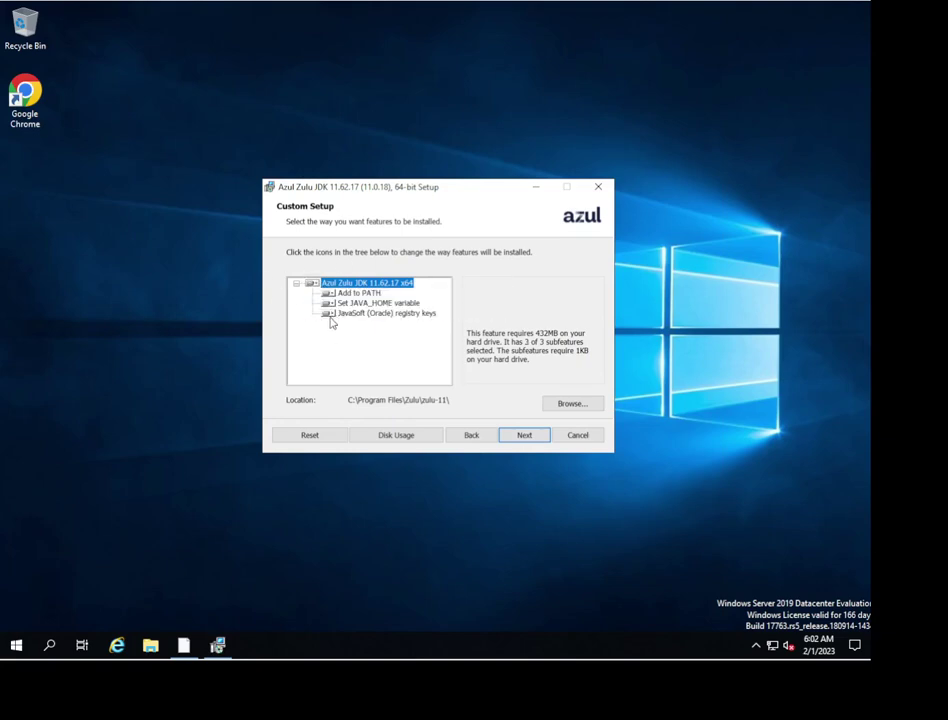
click(523, 437)
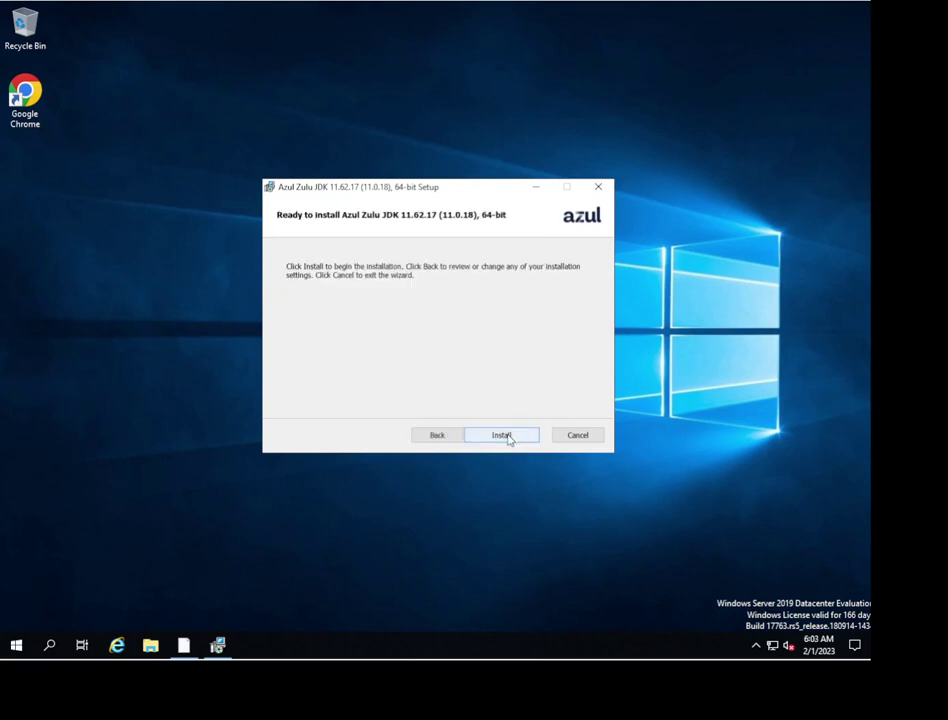
click(502, 436)
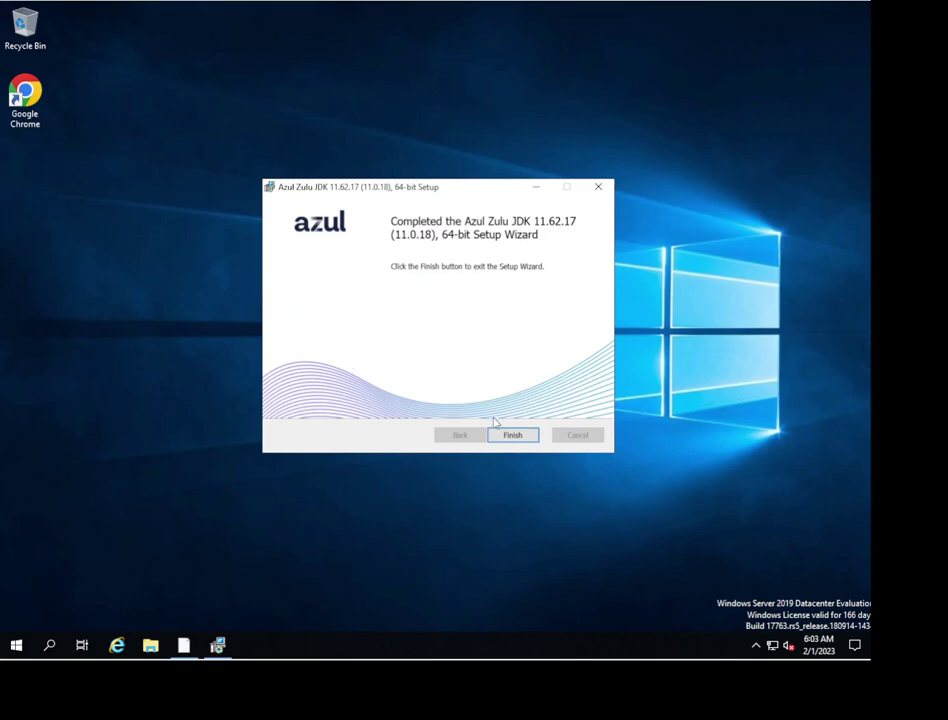
click(512, 436)
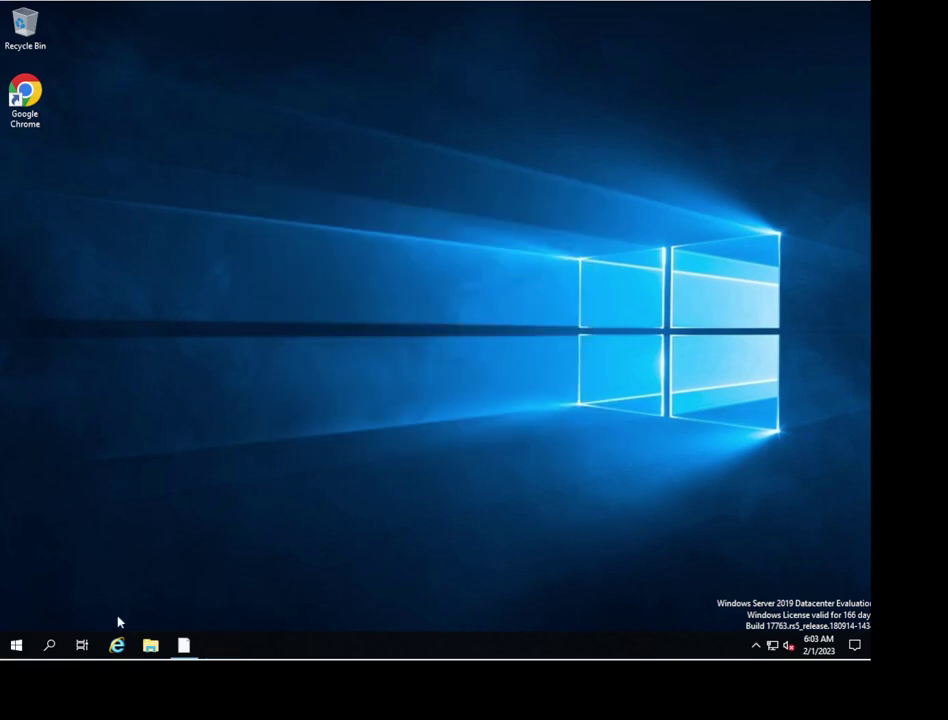
Check the installed Java version by running java -version in a Command Prompt window, and close that window.
click(50, 648)
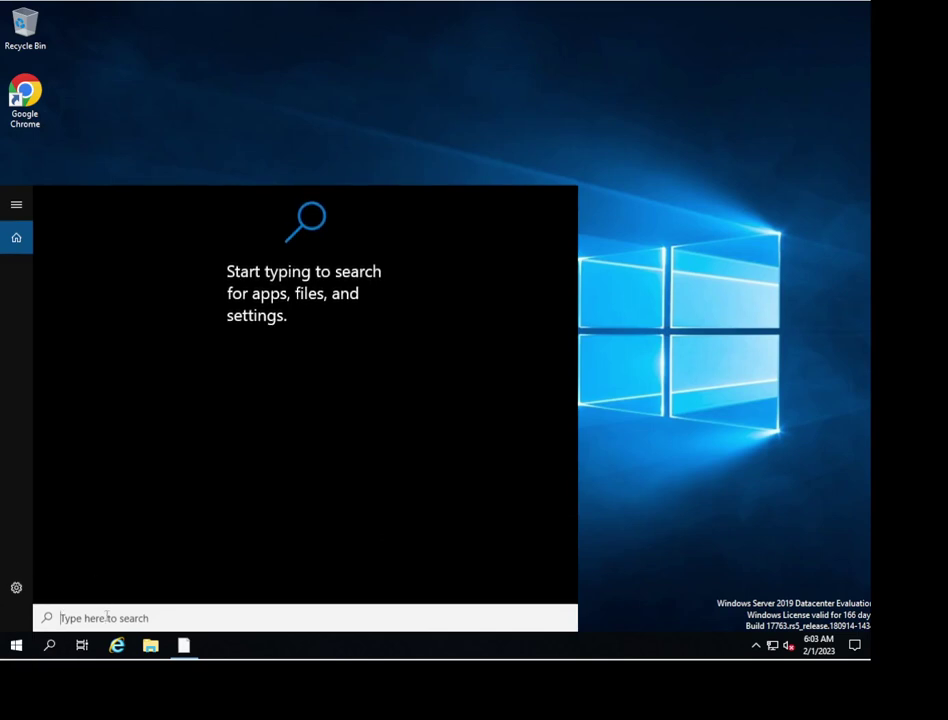
text(comm)
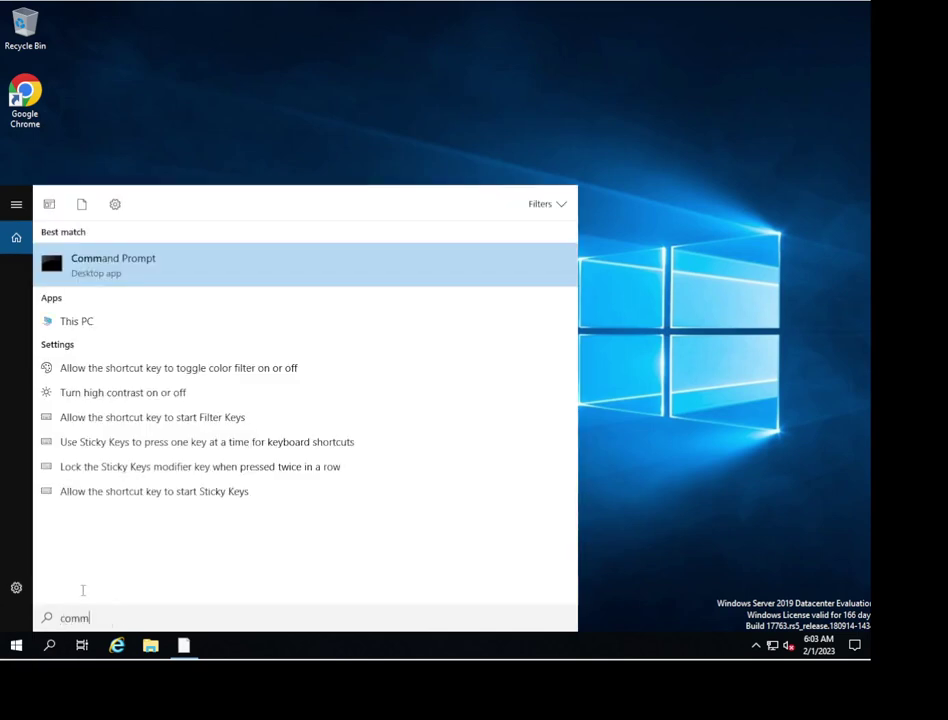
click(108, 276)
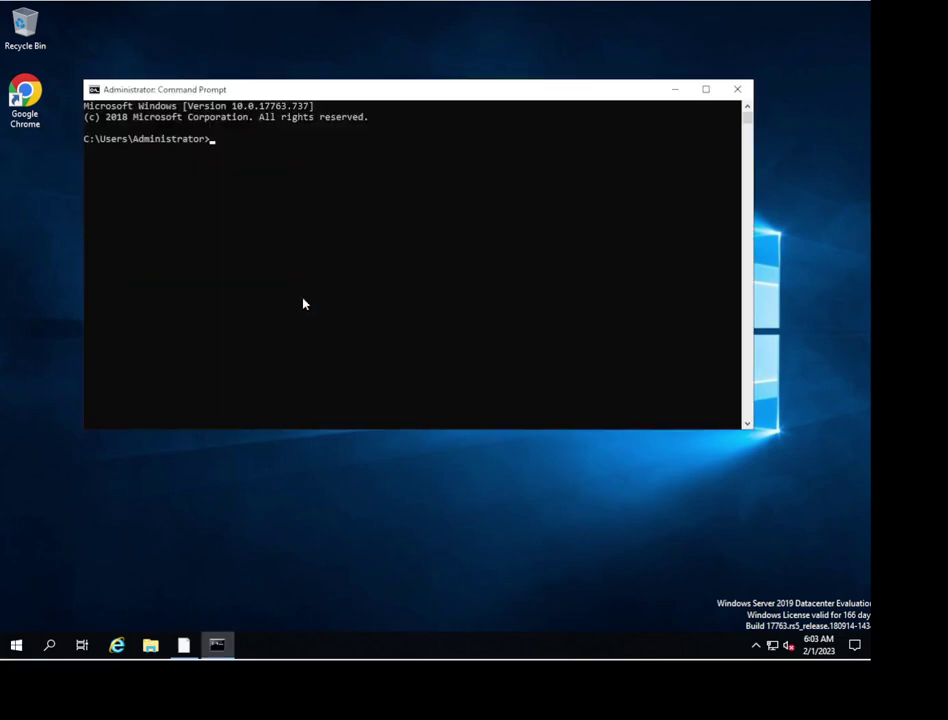
drag(260, 84, 275, 120)
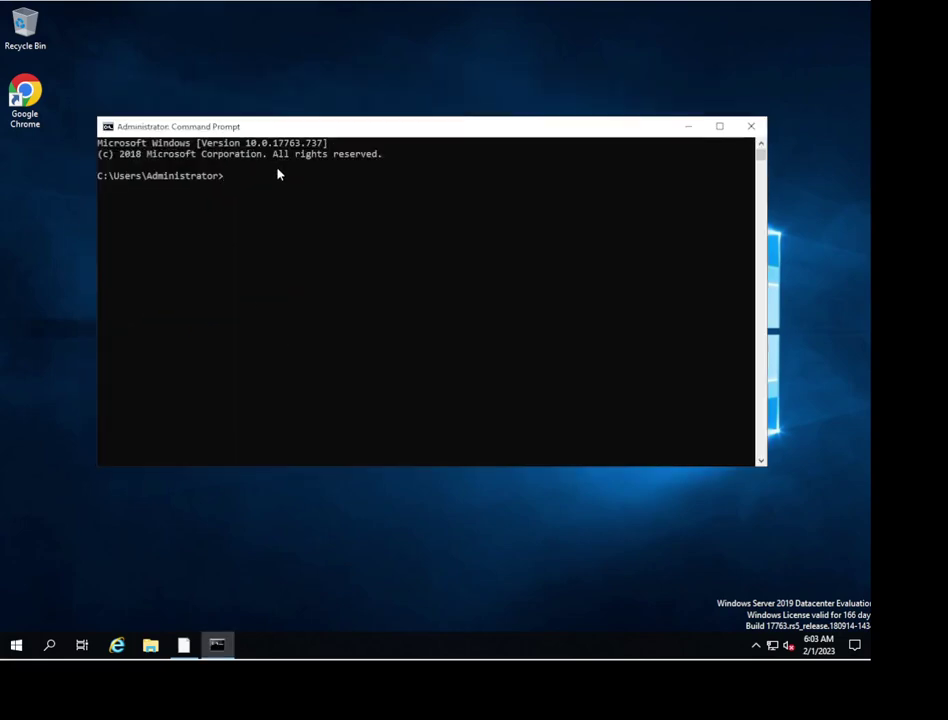
click(277, 190)
text(java -version)
key(Return)
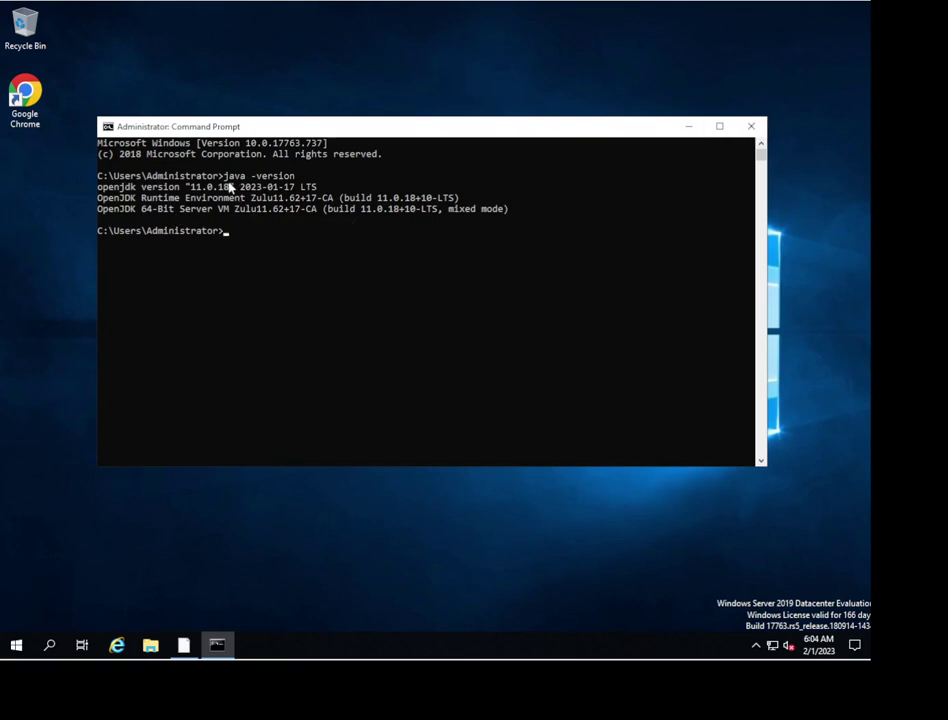
click(751, 126)
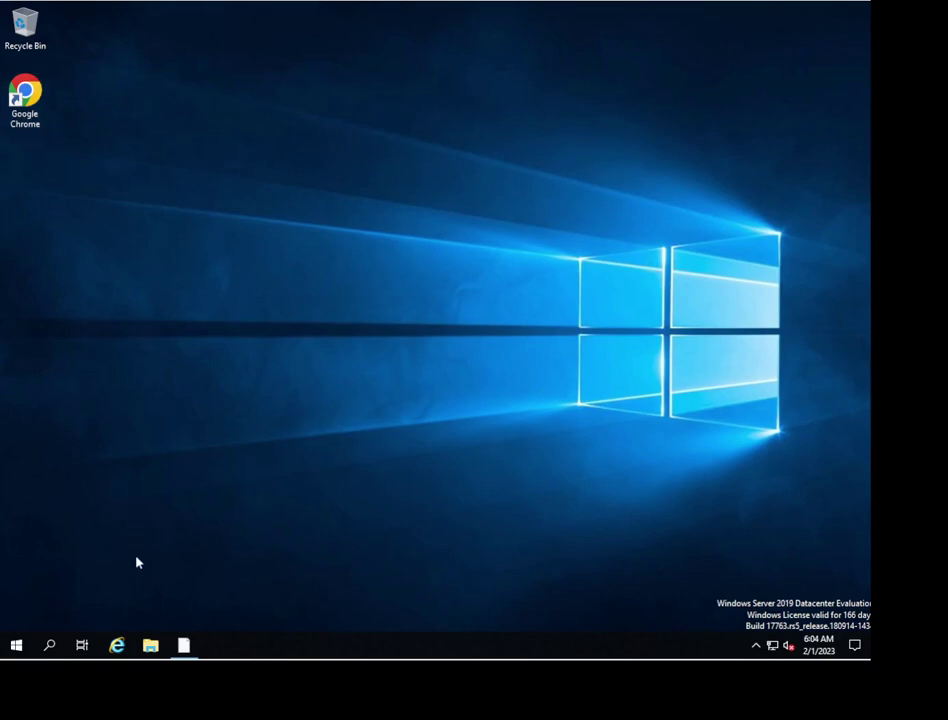
Return to the GitHub README in Chrome and open its Visual Studio Code link in a new tab, switching to it.
click(184, 648)
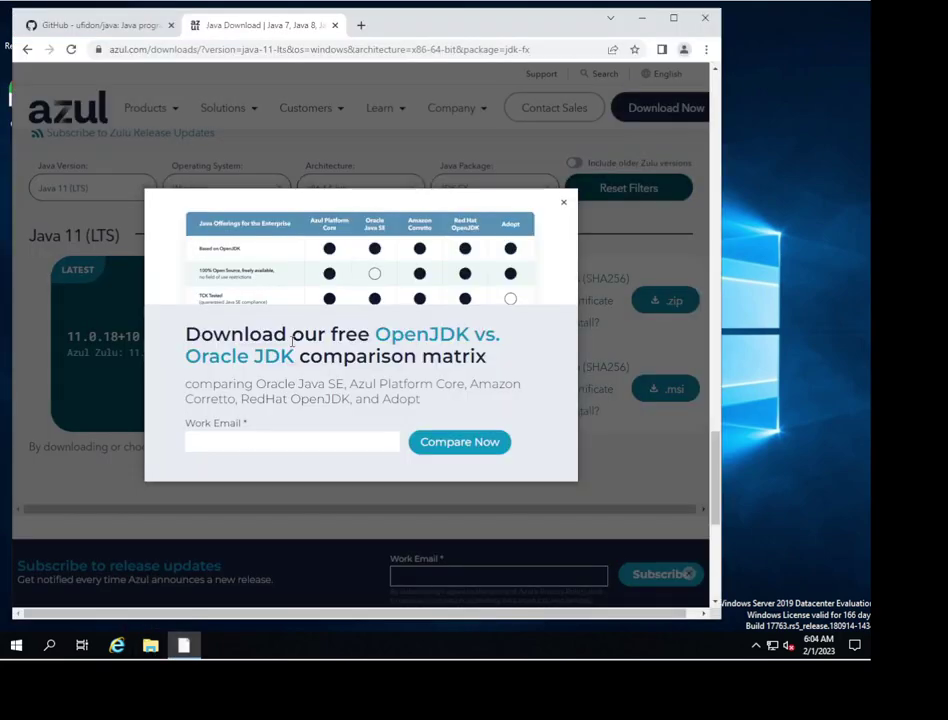
click(124, 30)
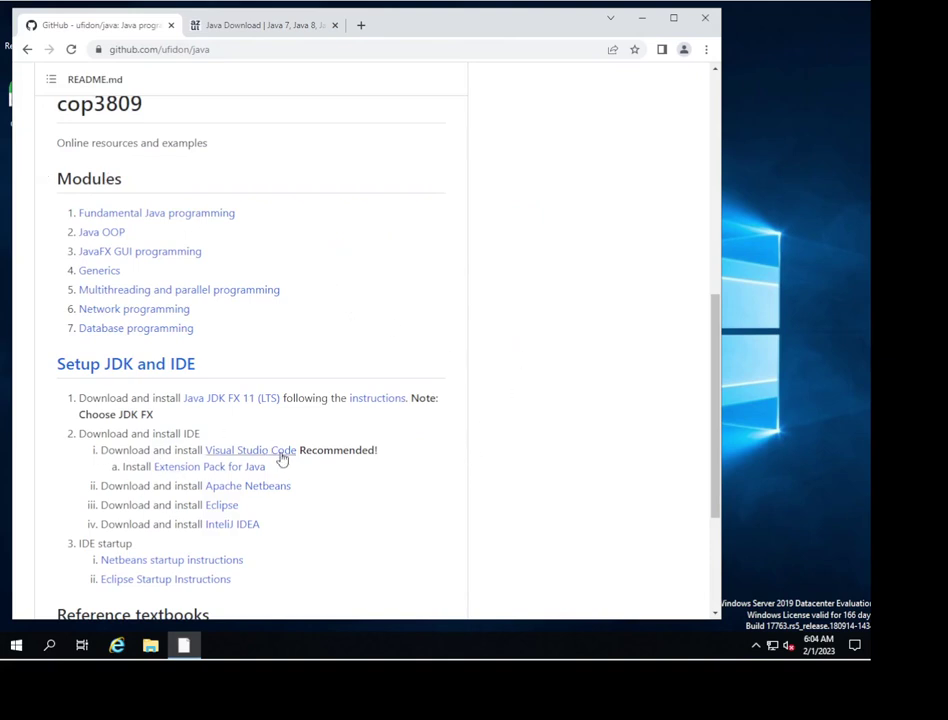
drag(303, 451, 99, 451)
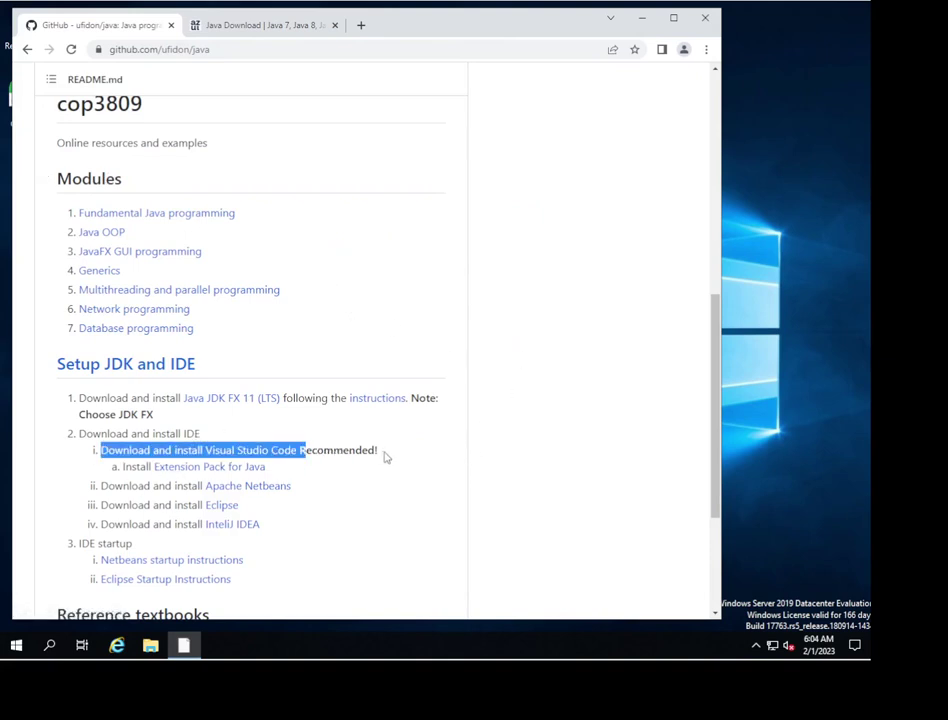
drag(300, 451, 336, 457)
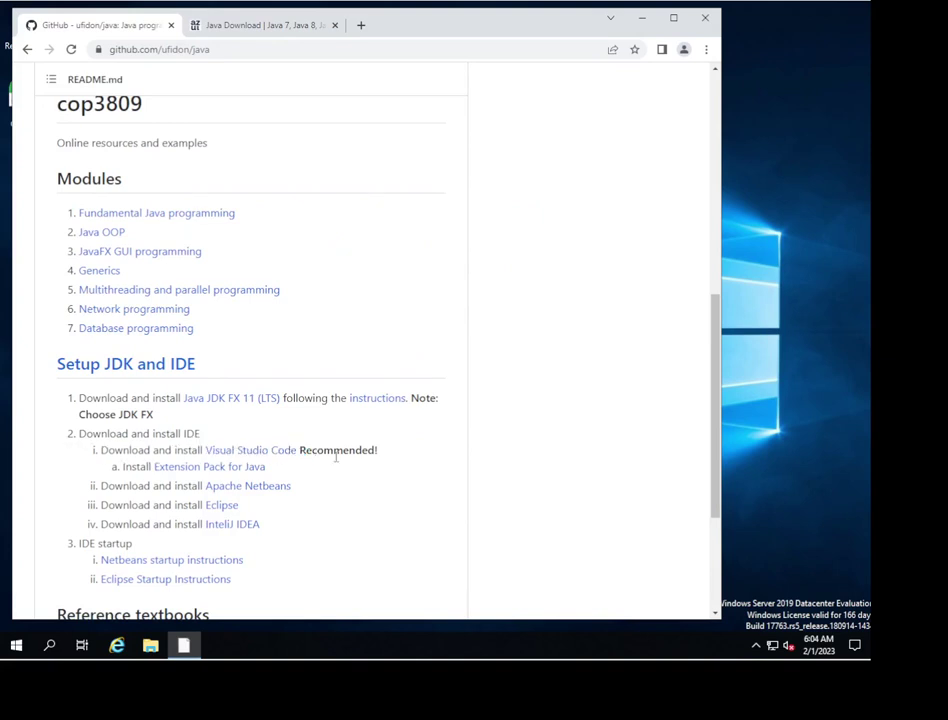
right_click(246, 451)
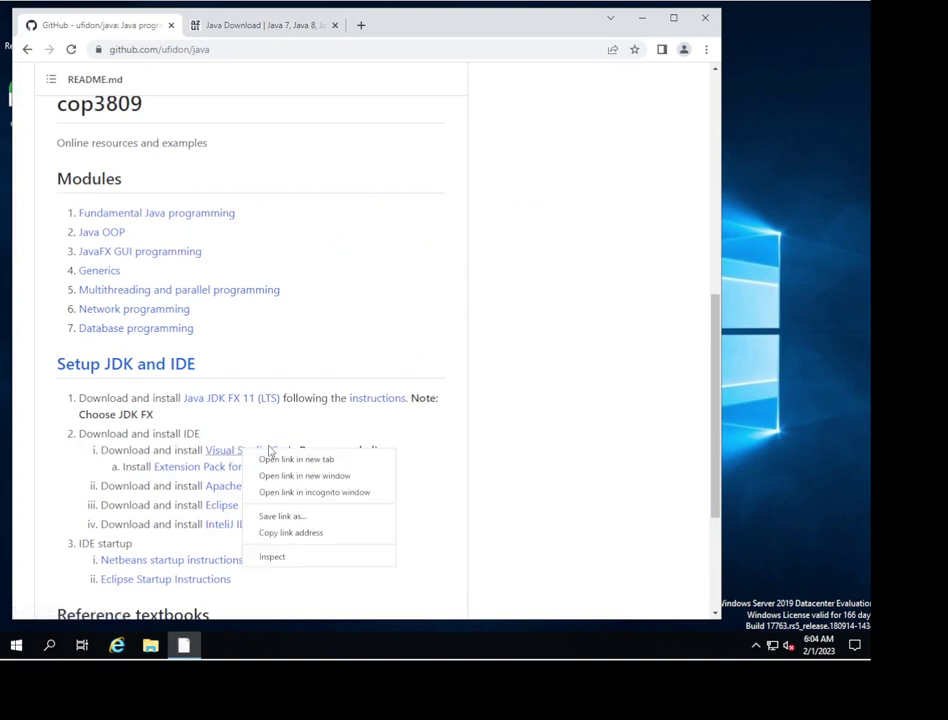
click(291, 460)
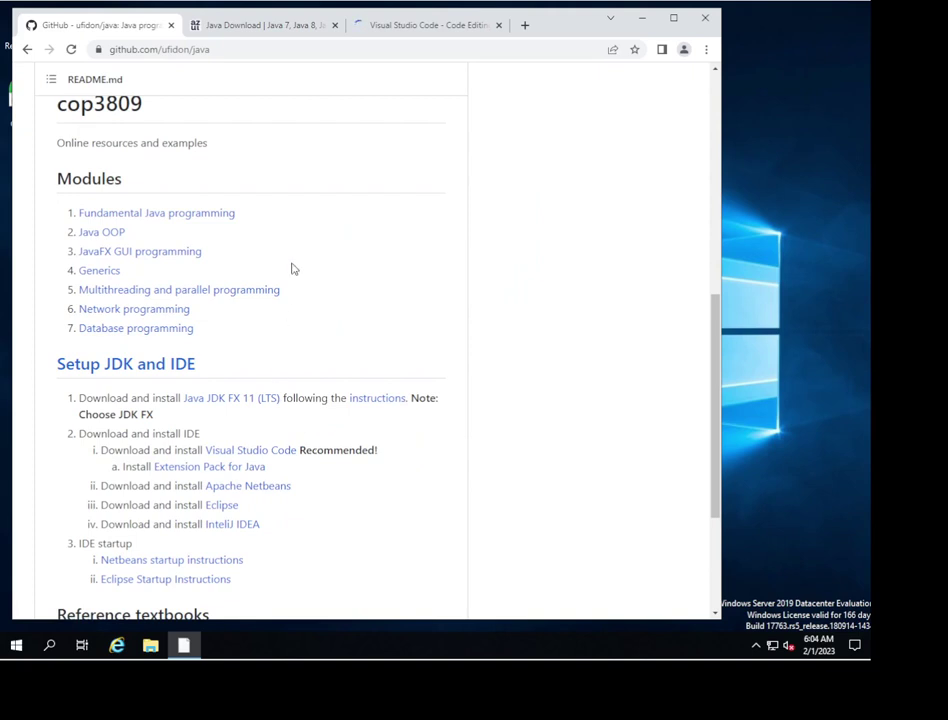
click(400, 25)
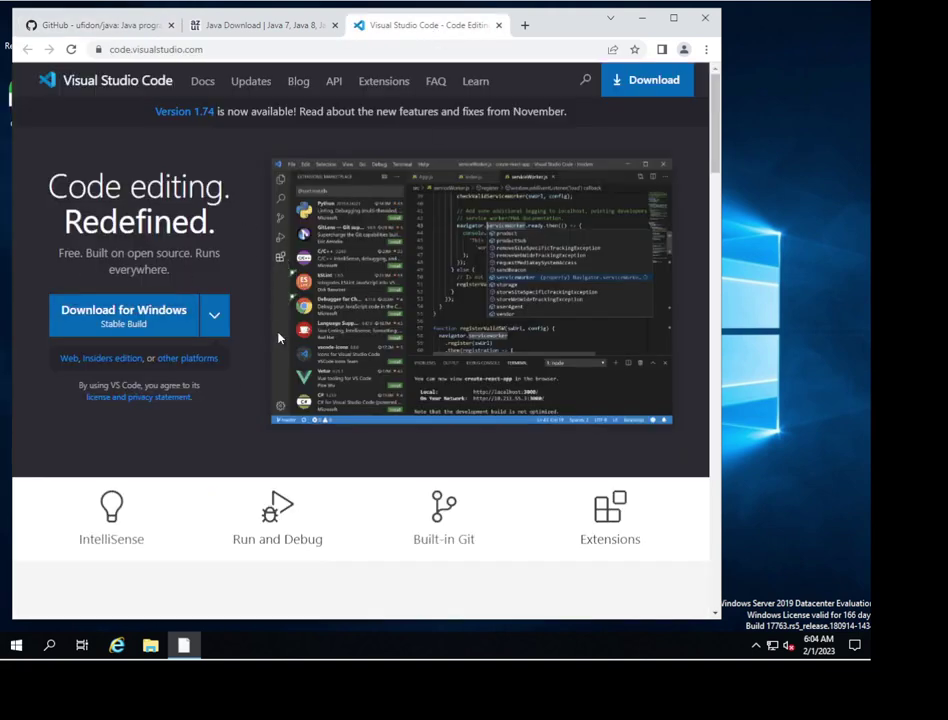
Download the x64 System Installer for Windows from the other downloads section of the Visual Studio Code site.
click(214, 320)
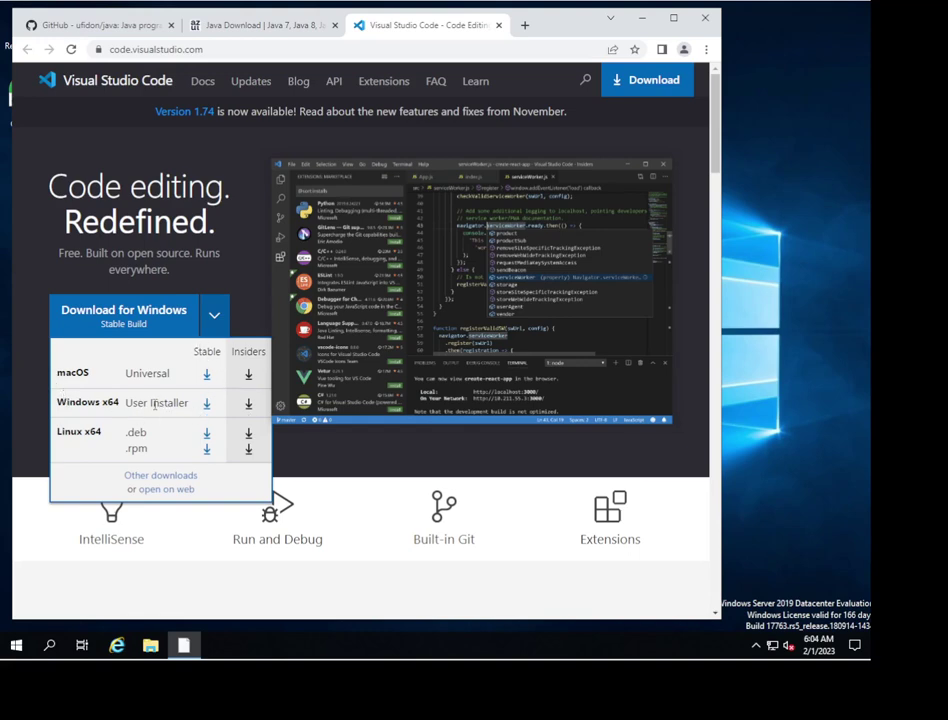
click(174, 484)
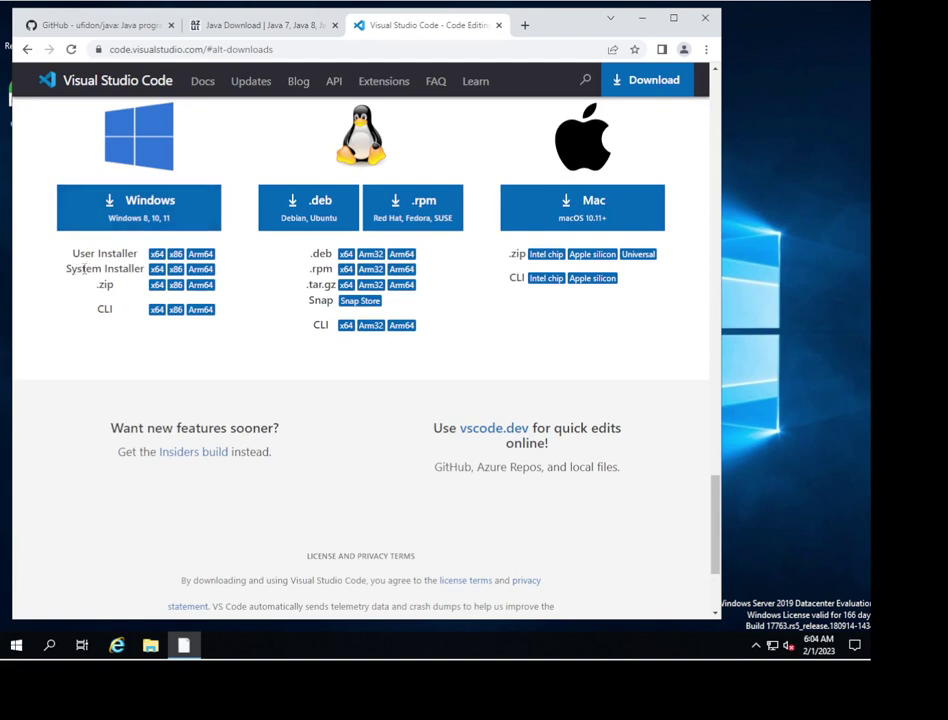
drag(64, 272, 135, 269)
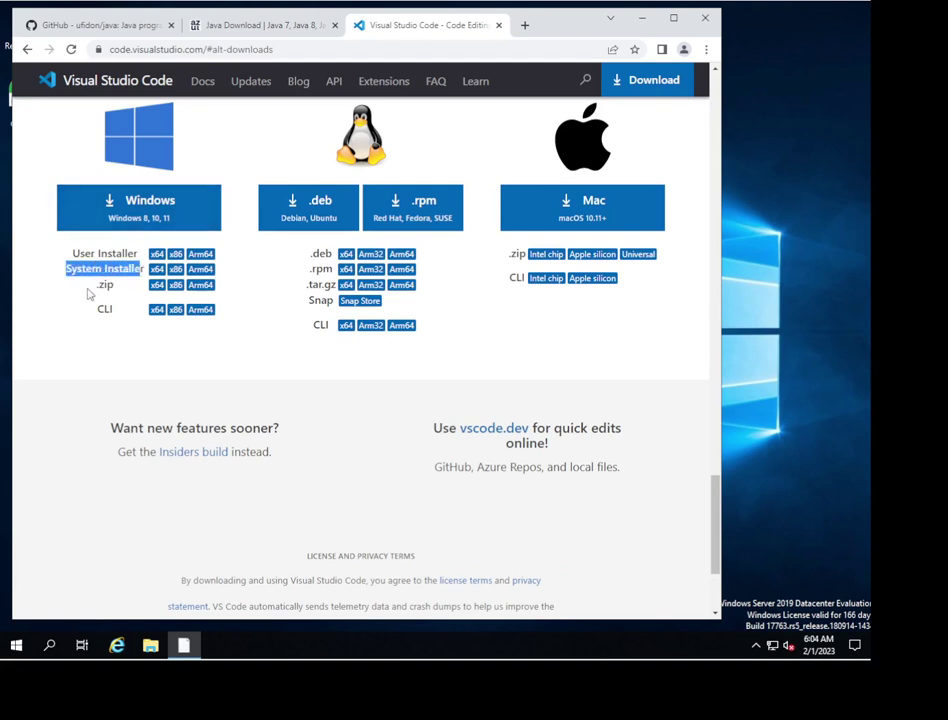
click(233, 277)
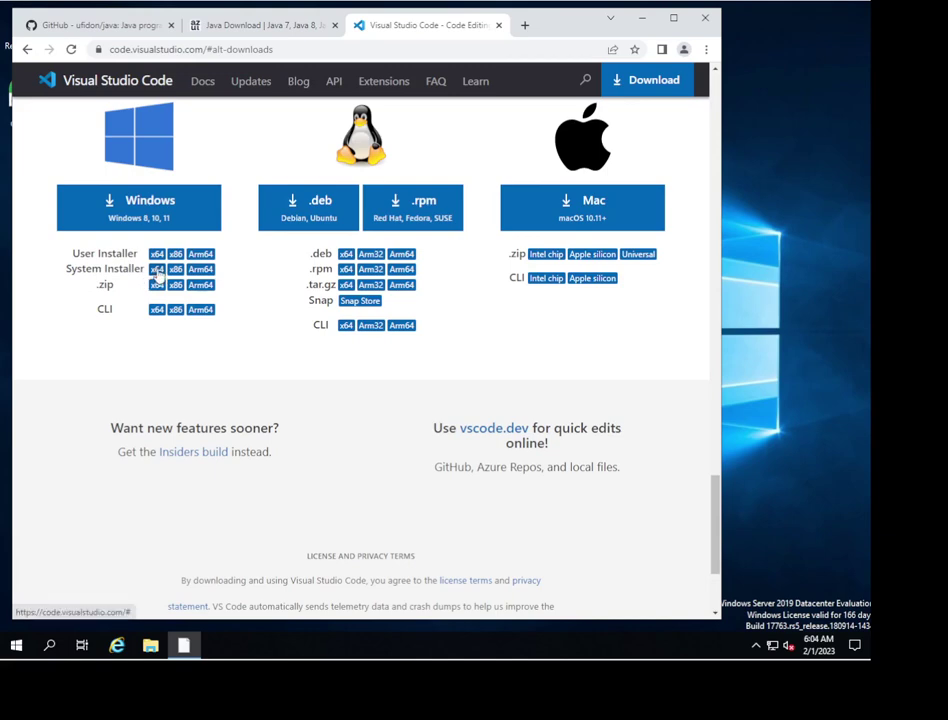
click(157, 276)
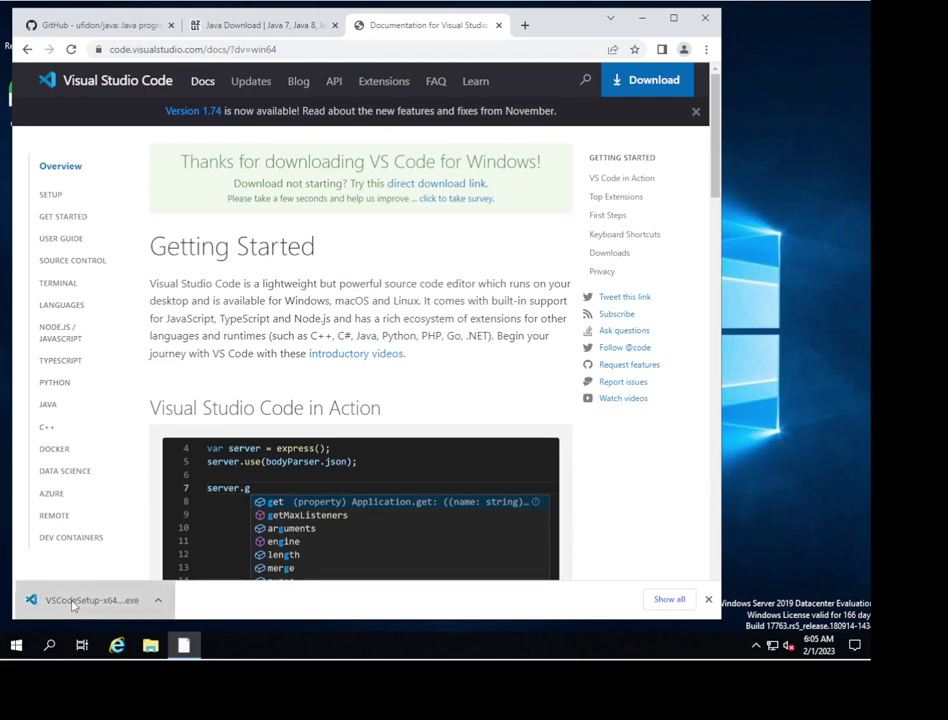
Launch the downloaded VS Code installer, minimize the browser, accept the license agreement, and keep the default destination and Start Menu folders.
click(72, 602)
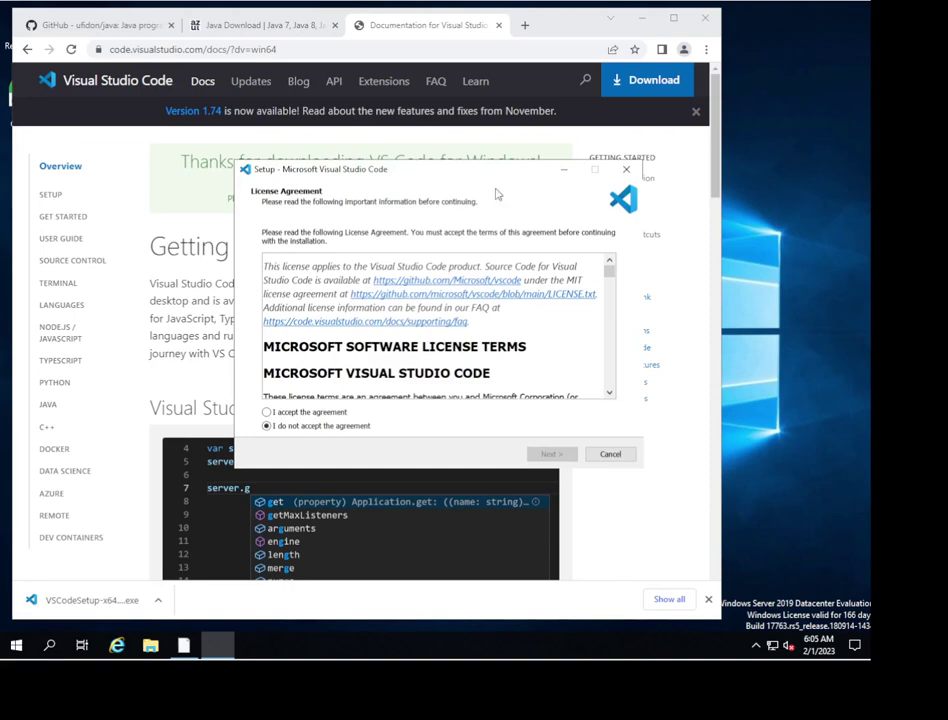
click(640, 18)
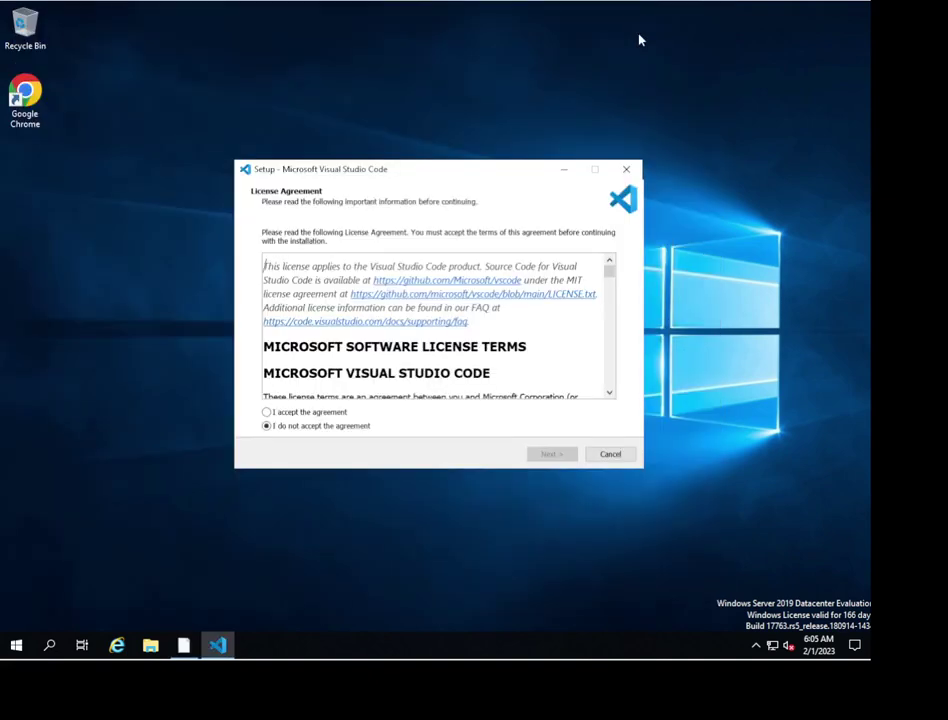
click(274, 414)
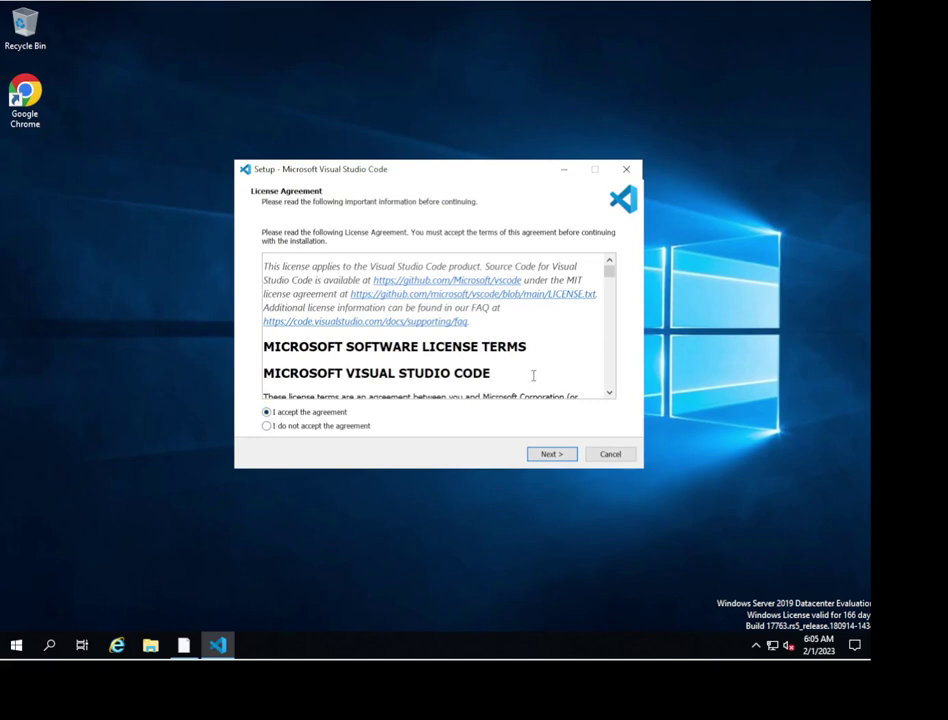
click(550, 454)
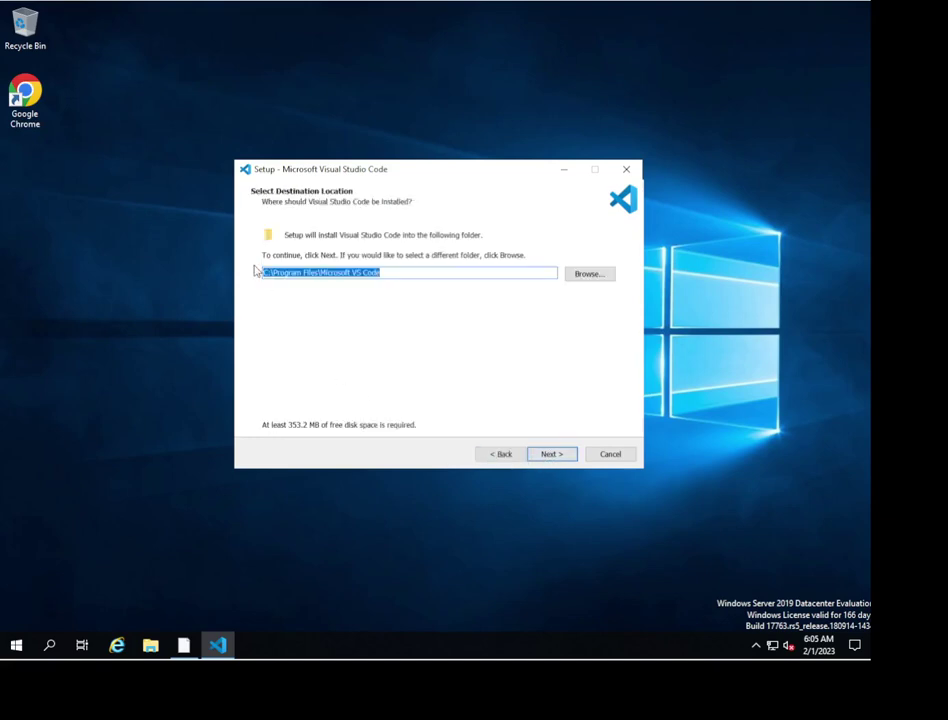
click(551, 453)
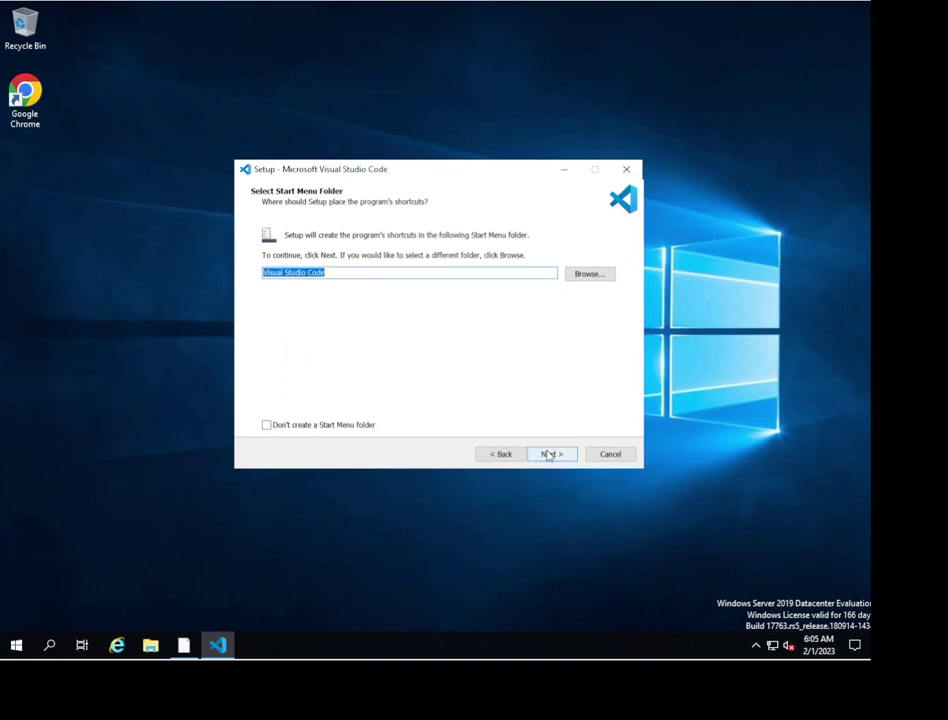
click(548, 455)
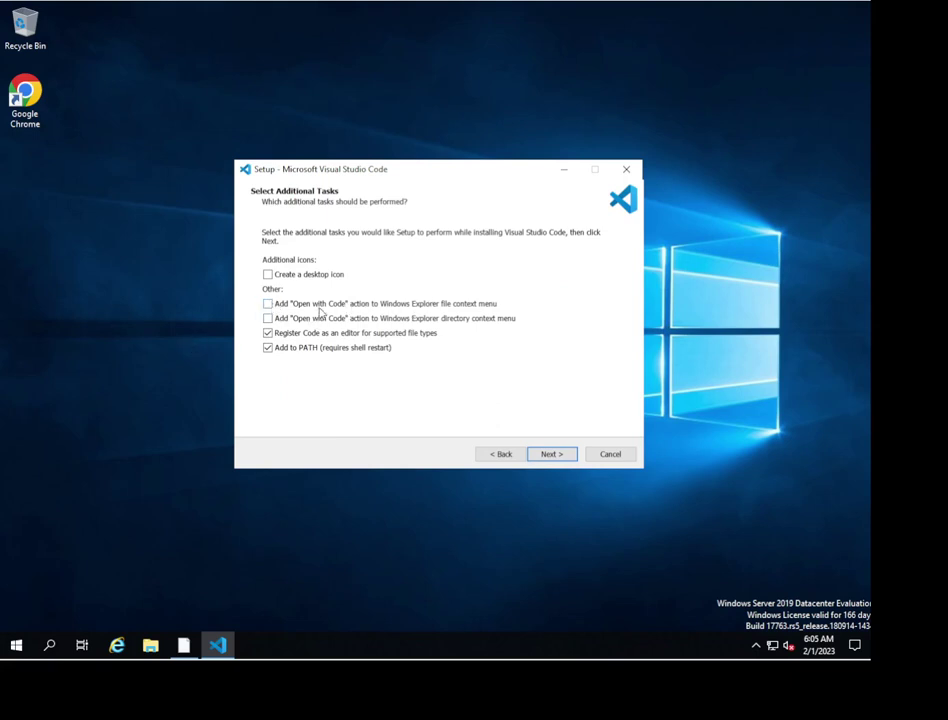
Enable the desktop icon and both "Open with Code" context menu actions, then install Visual Studio Code and finish setup with it launched.
click(268, 304)
click(268, 319)
click(268, 278)
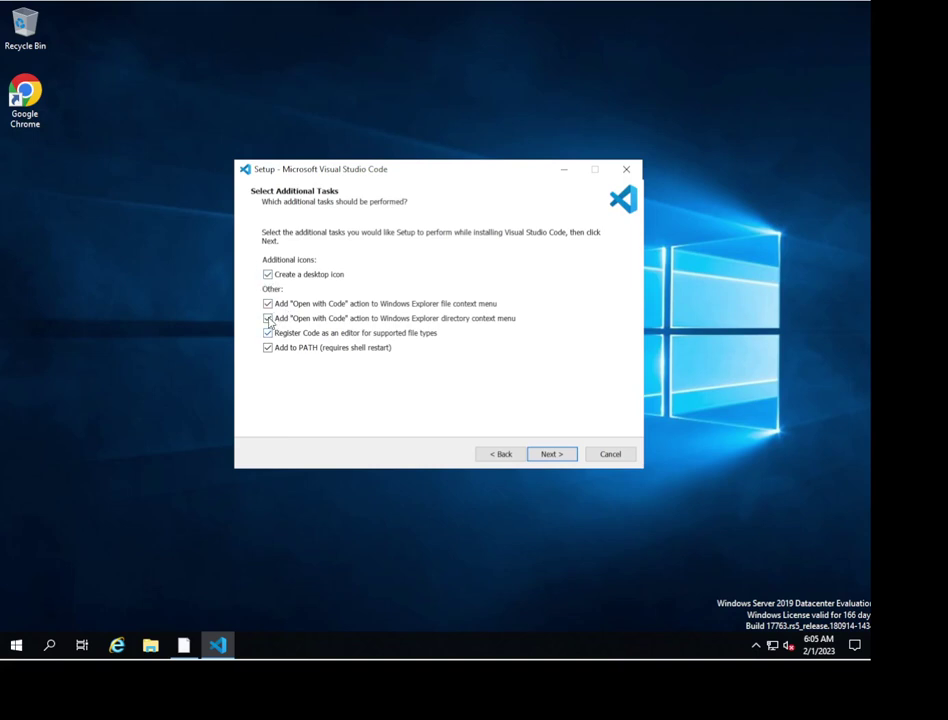
click(551, 455)
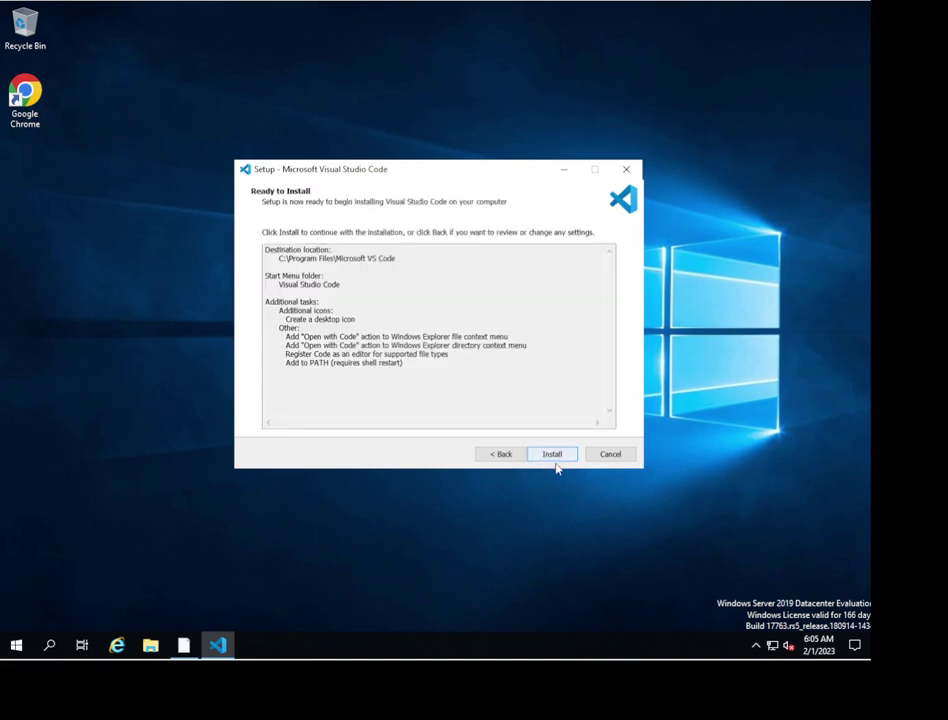
click(553, 456)
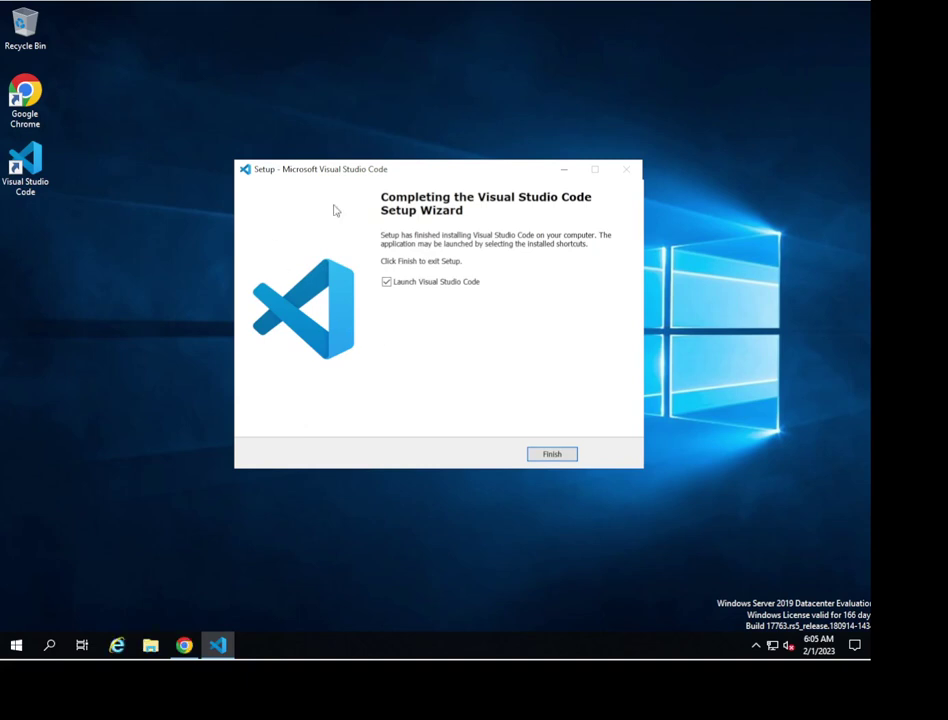
click(552, 456)
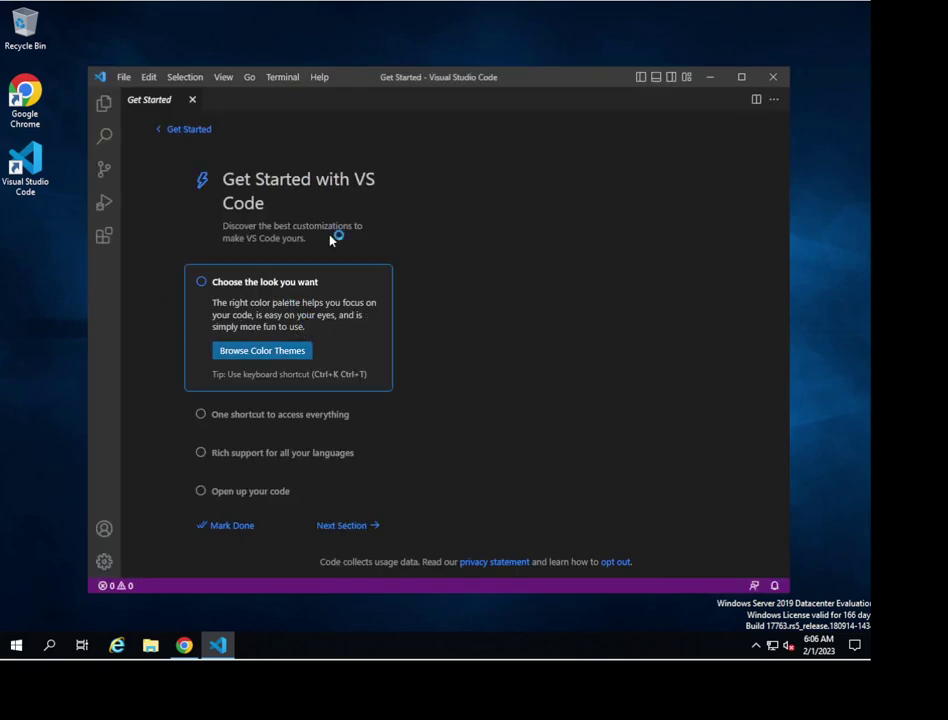
Check the GitHub README in Chrome for the extension to install, and return to Visual Studio Code.
click(184, 645)
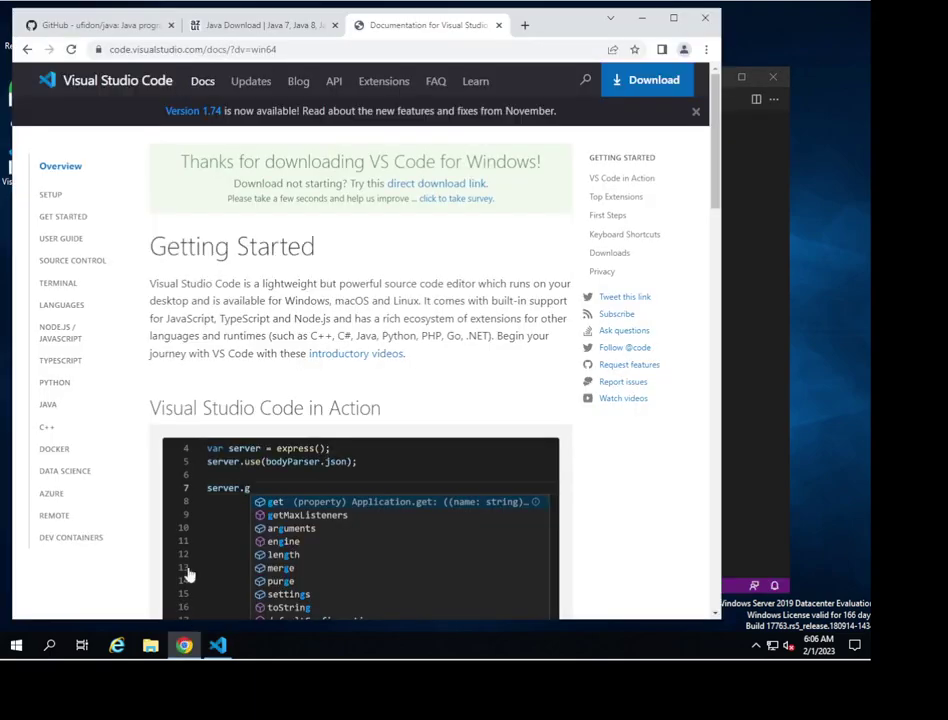
click(90, 24)
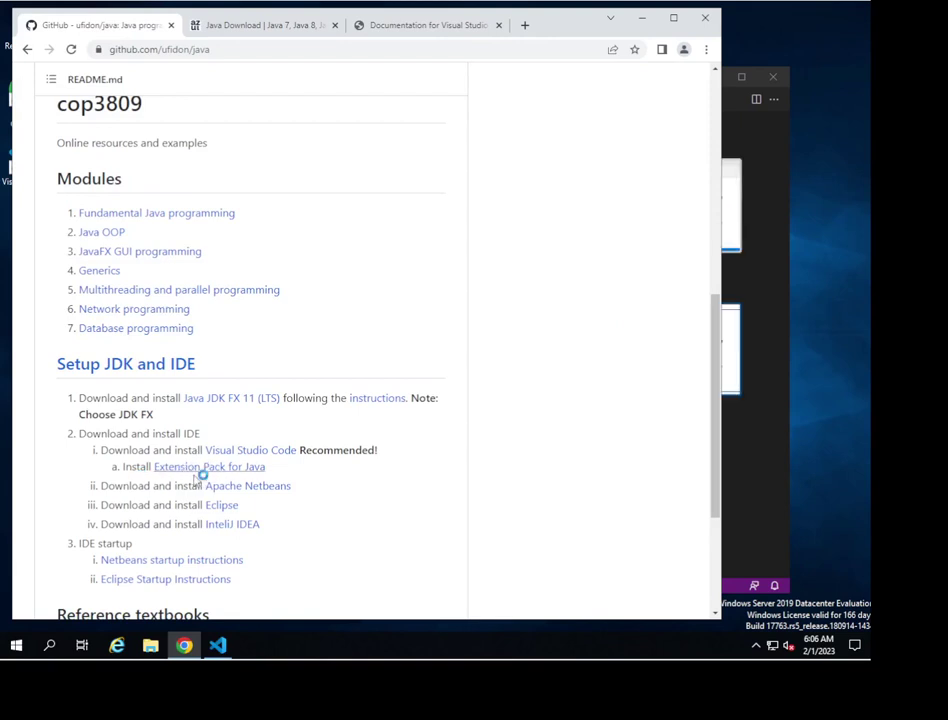
click(770, 354)
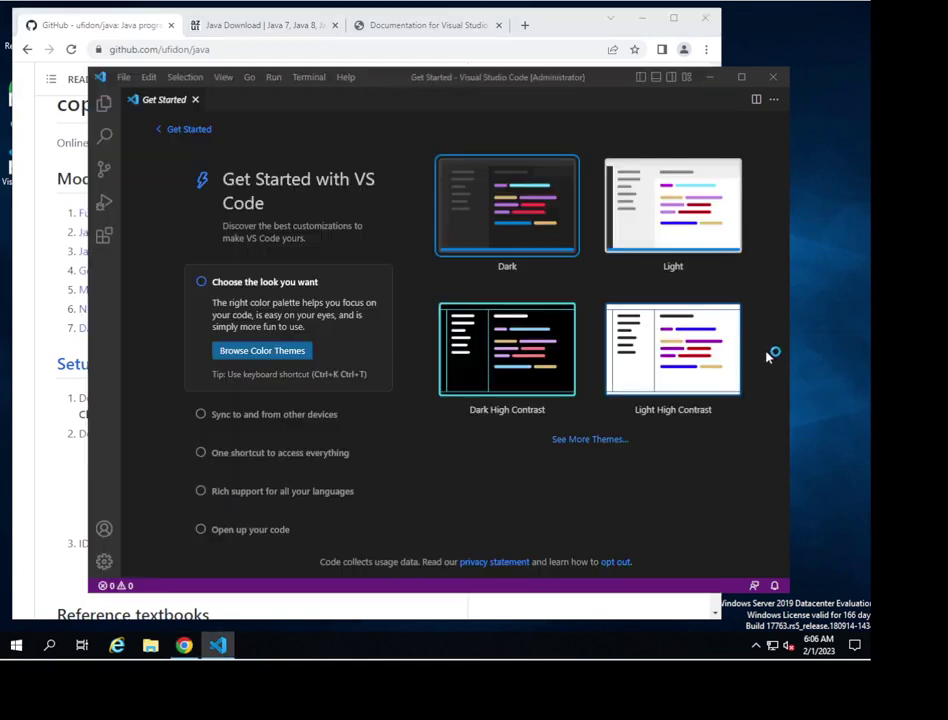
Search the extensions marketplace for java, install Microsoft's Extension Pack for Java, and close Visual Studio Code.
click(104, 237)
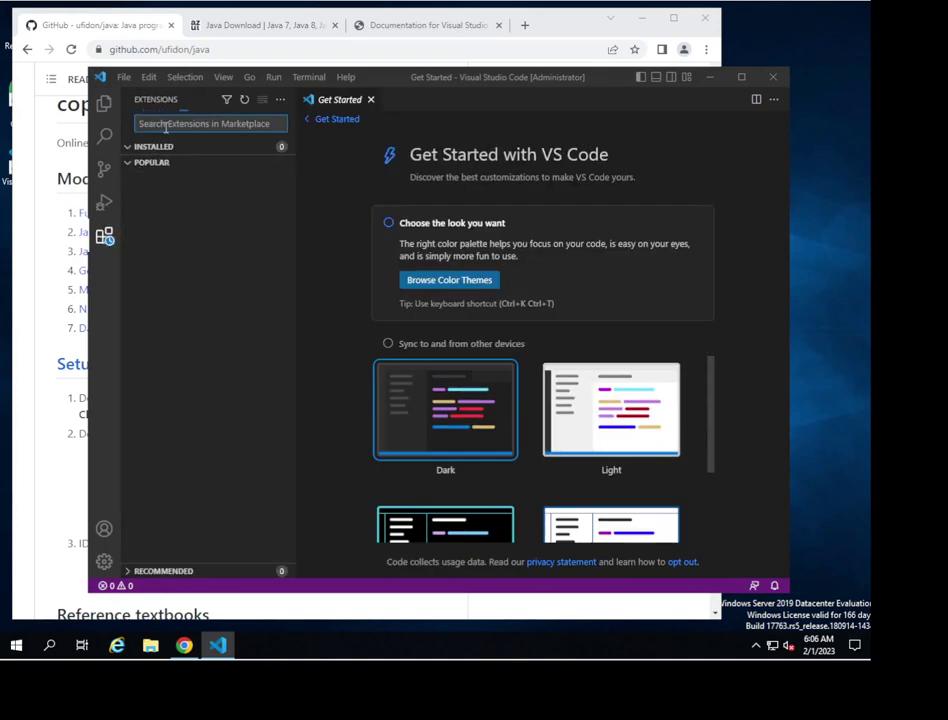
text(java)
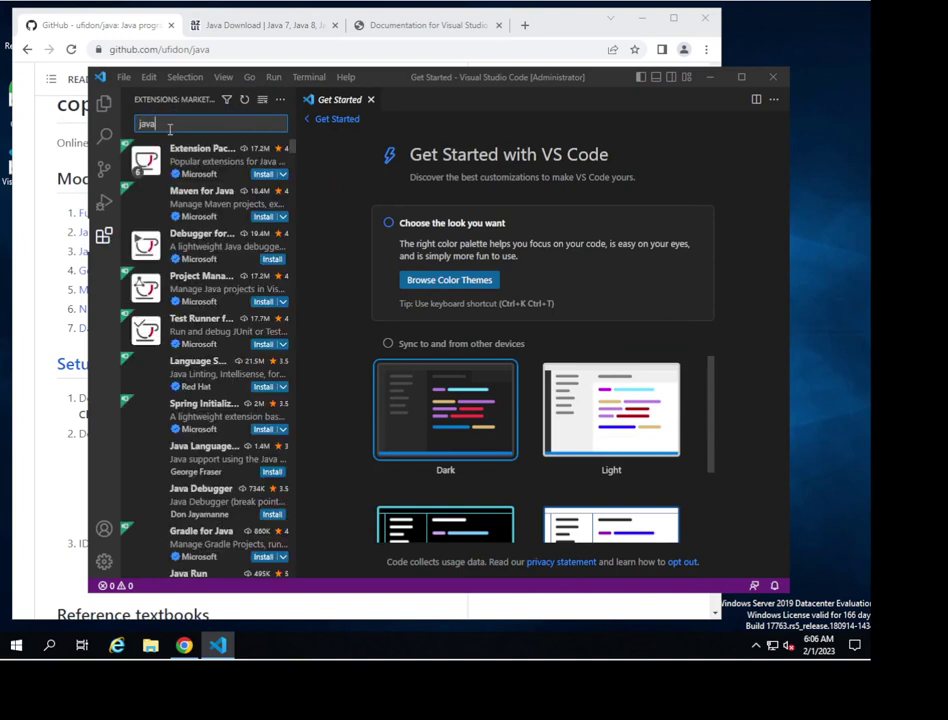
mouse_move(190, 160)
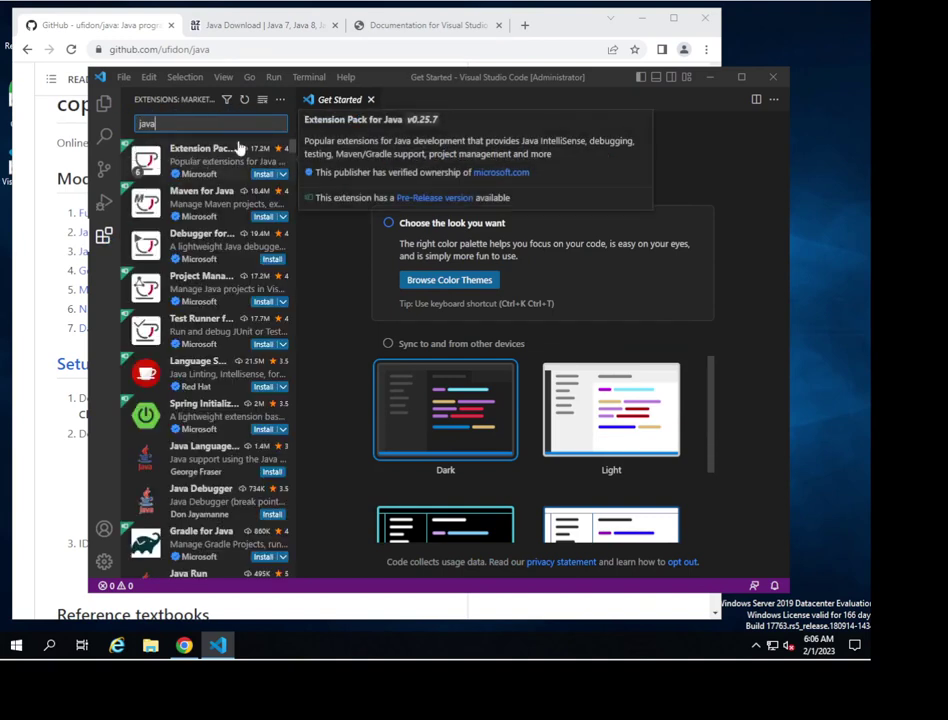
click(197, 157)
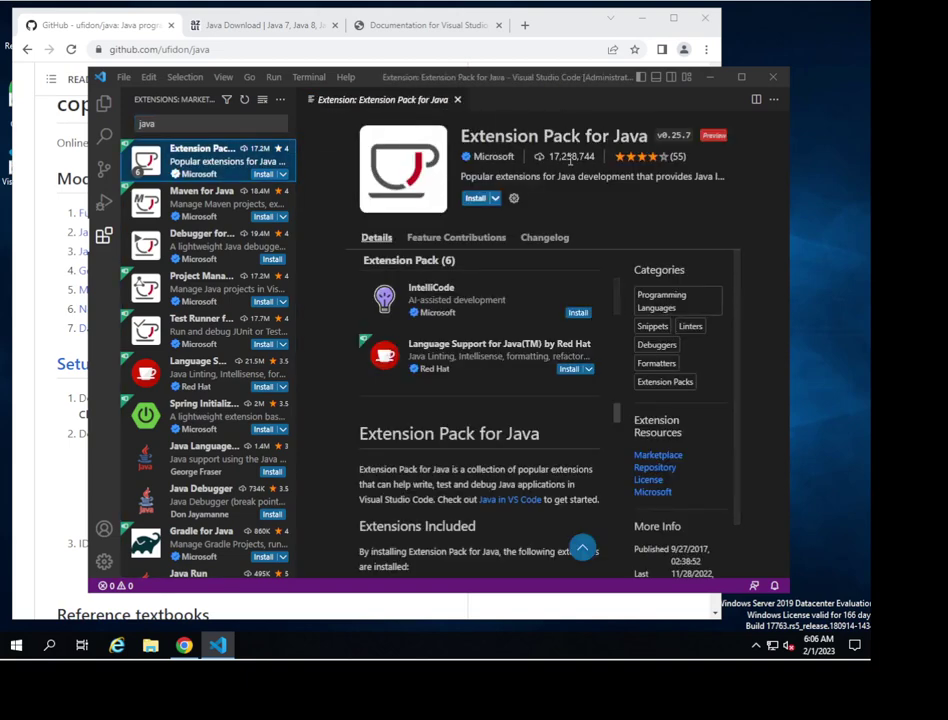
click(477, 199)
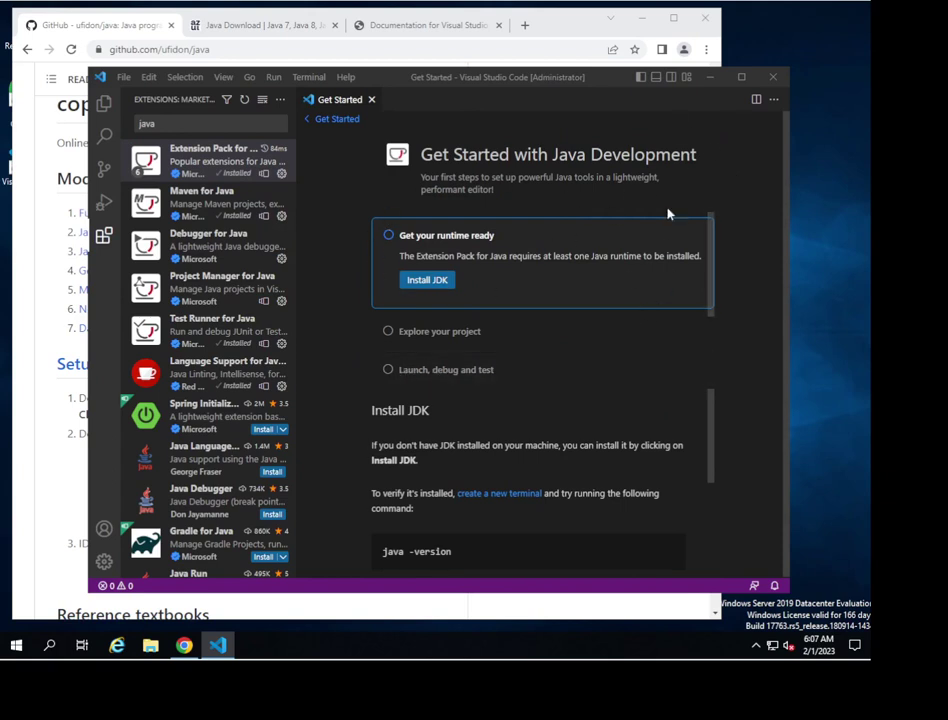
click(775, 80)
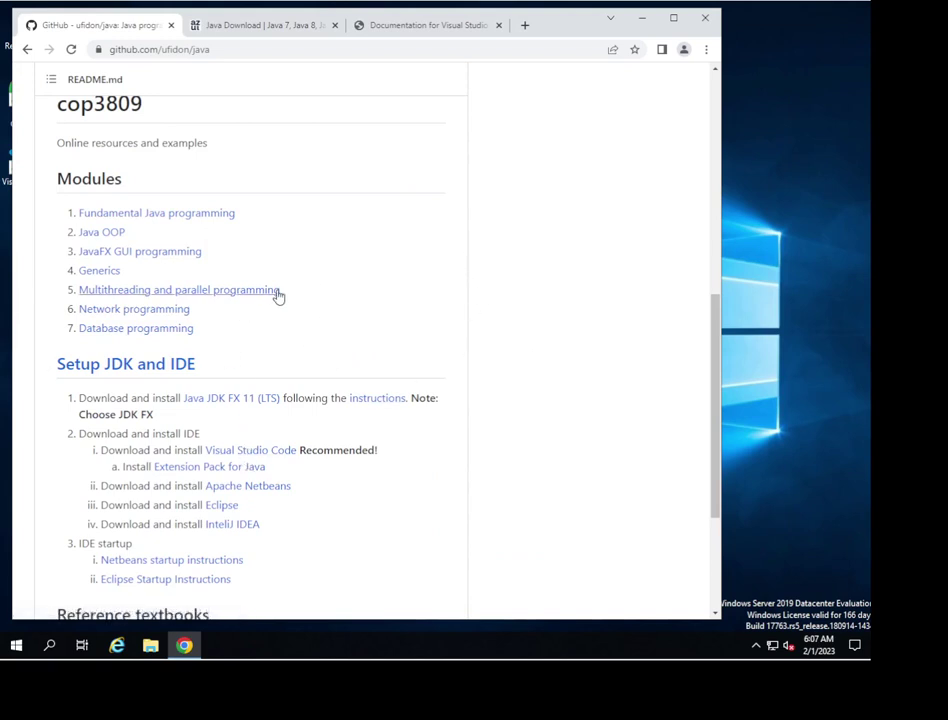
Open the README's JavaFX GUI programming module in a new tab and go to the First JavaFX Program code in JavaFX Basics.
right_click(148, 256)
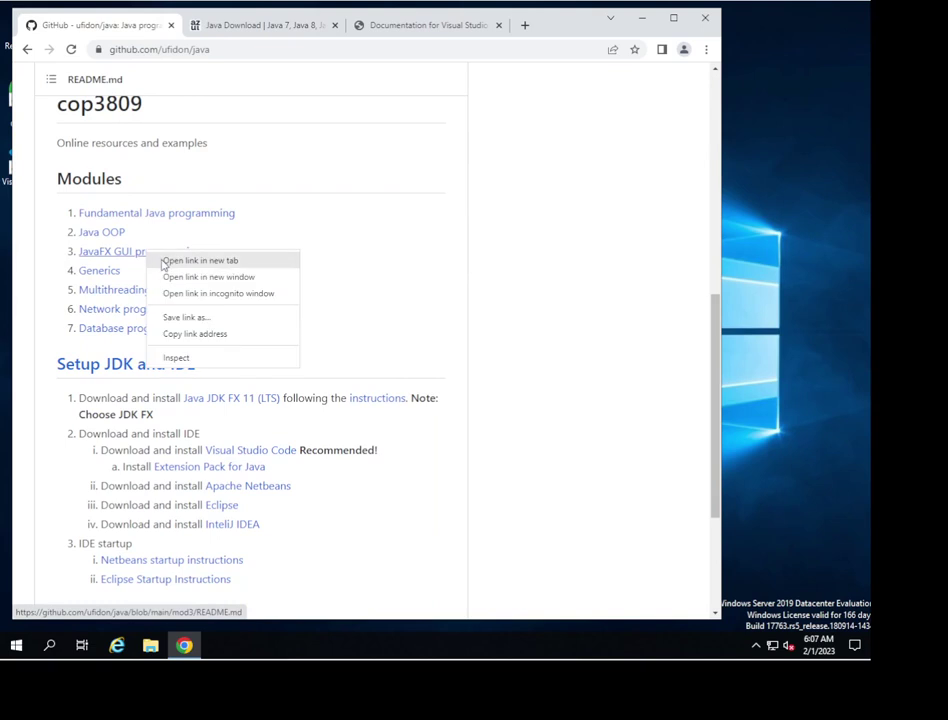
click(165, 258)
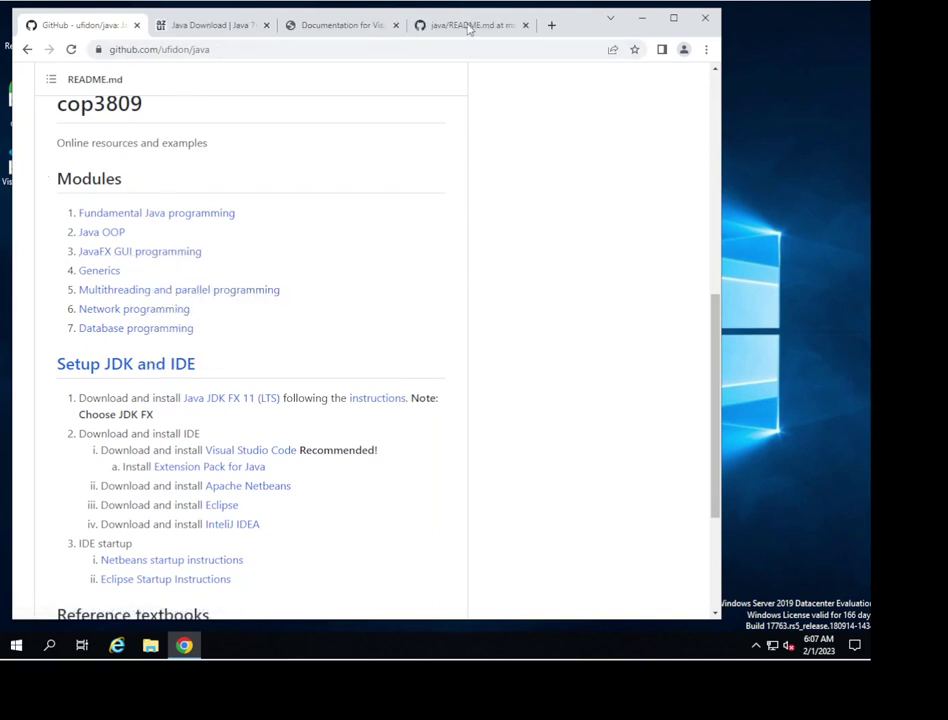
click(467, 28)
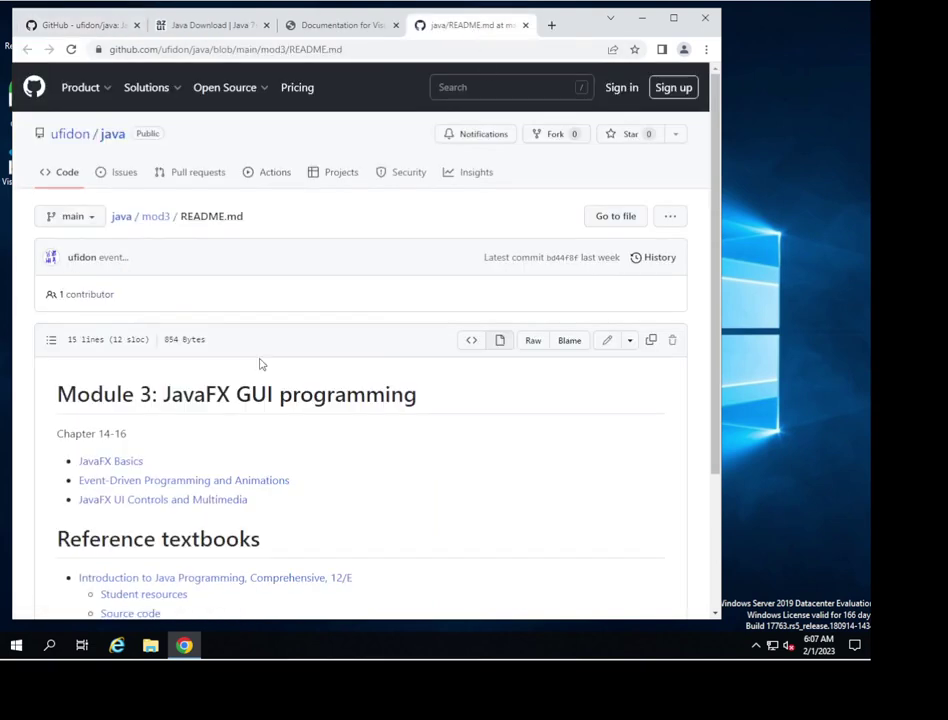
click(113, 463)
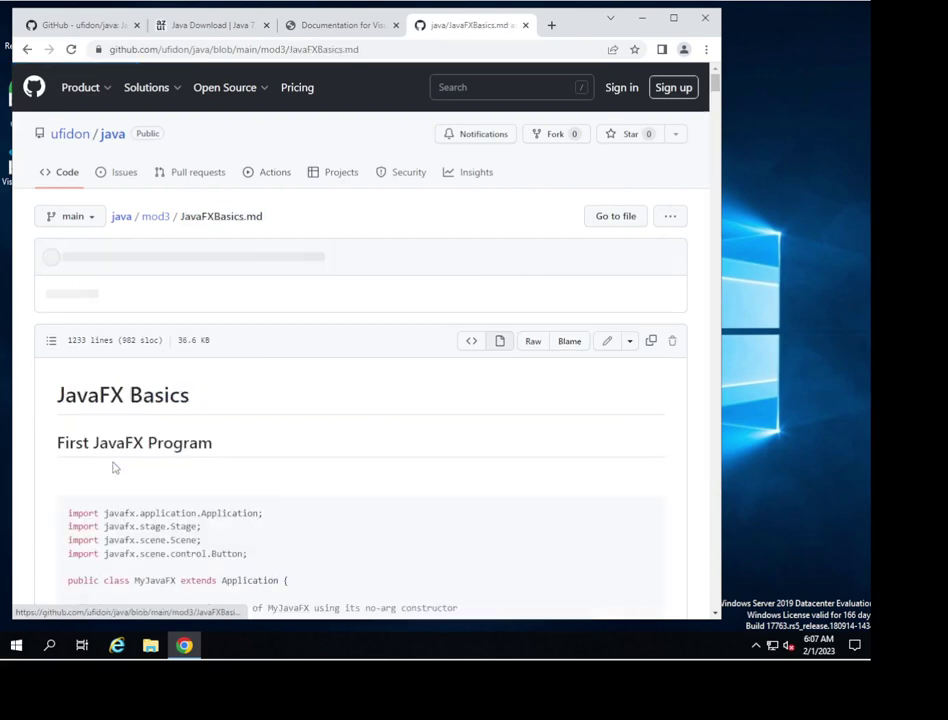
scroll(184, 268, down, 5)
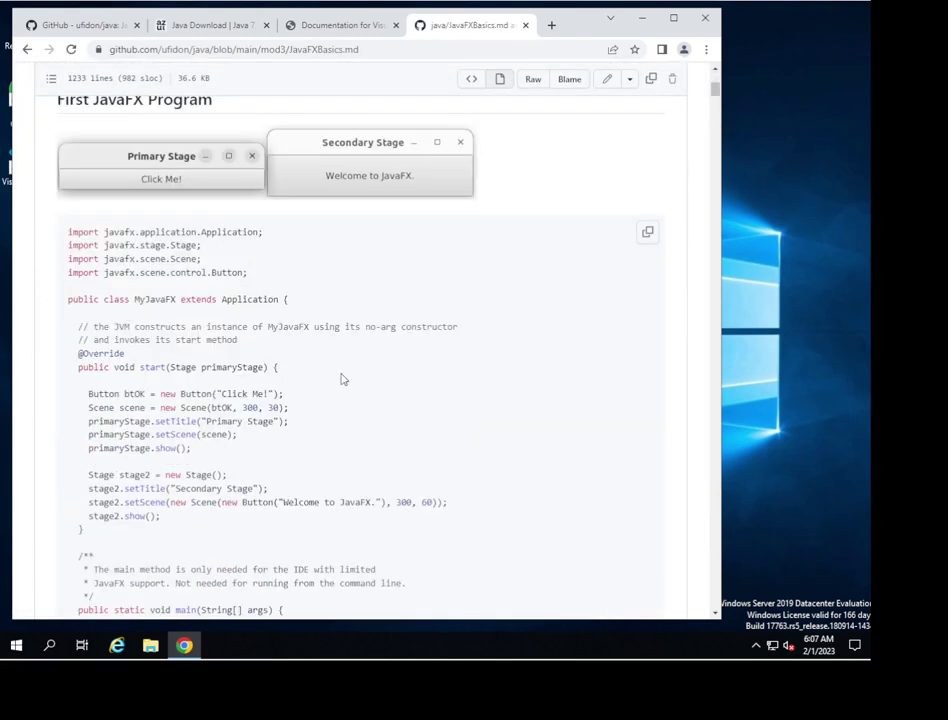
Create a folder named javafx in Documents using File Explorer.
click(147, 648)
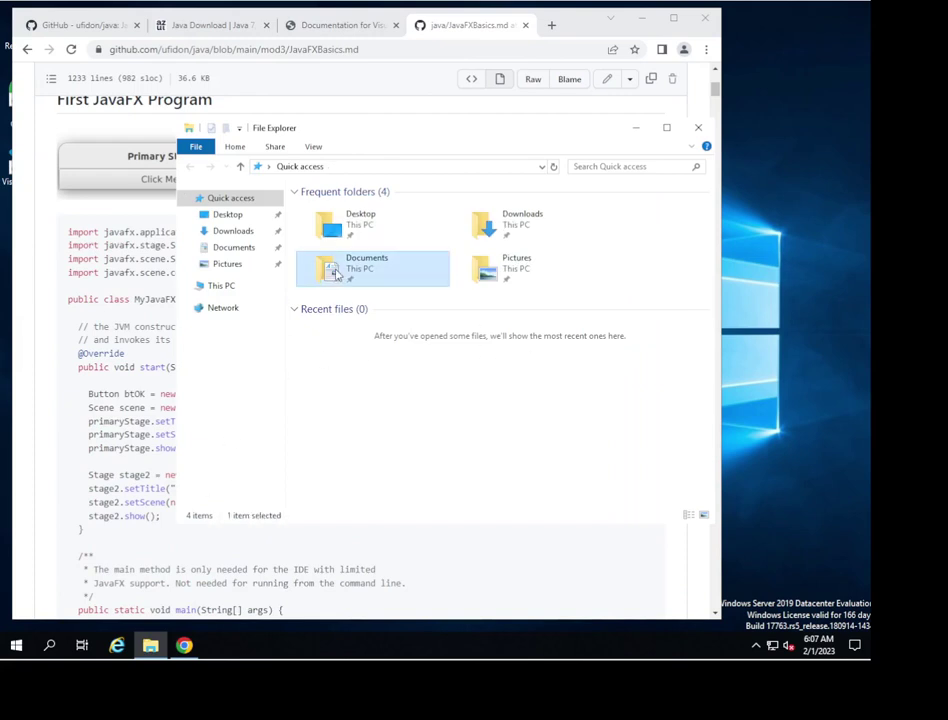
double_click(350, 262)
right_click(409, 320)
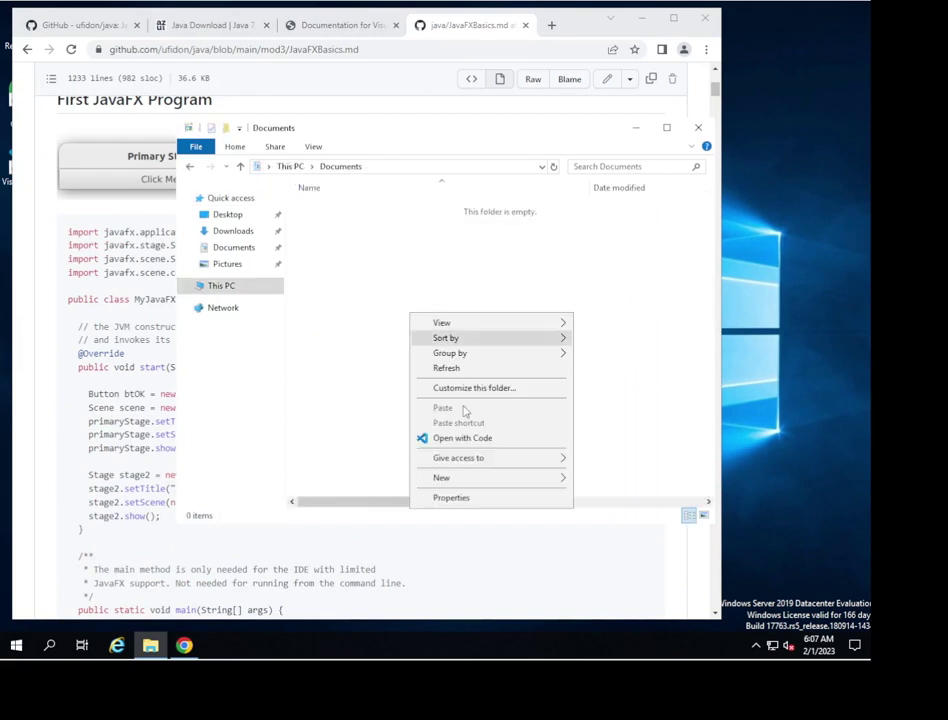
mouse_move(521, 485)
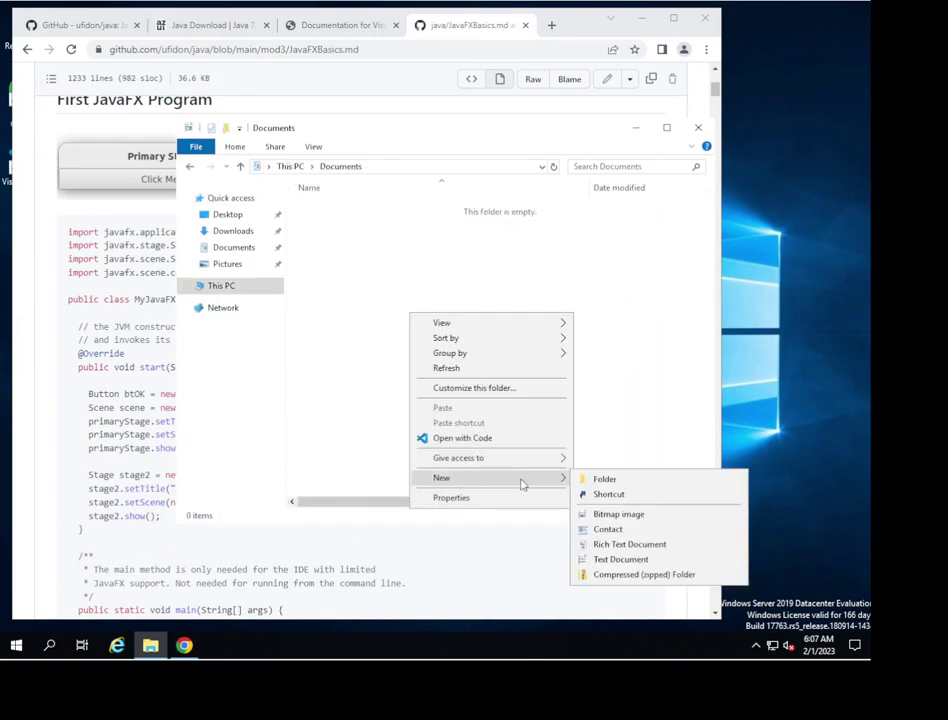
click(603, 480)
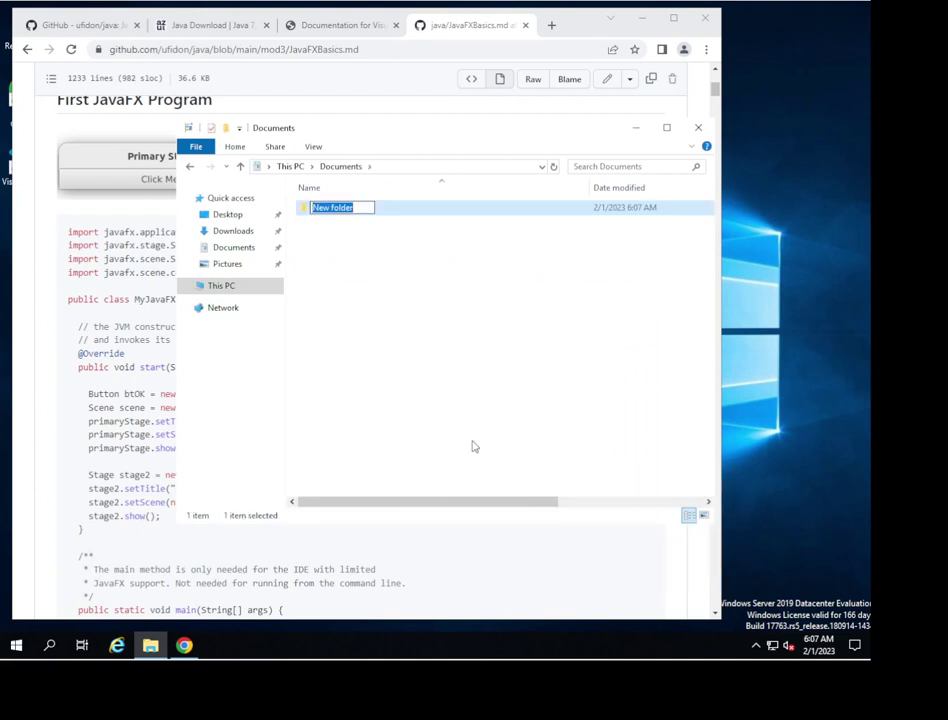
text(javafx)
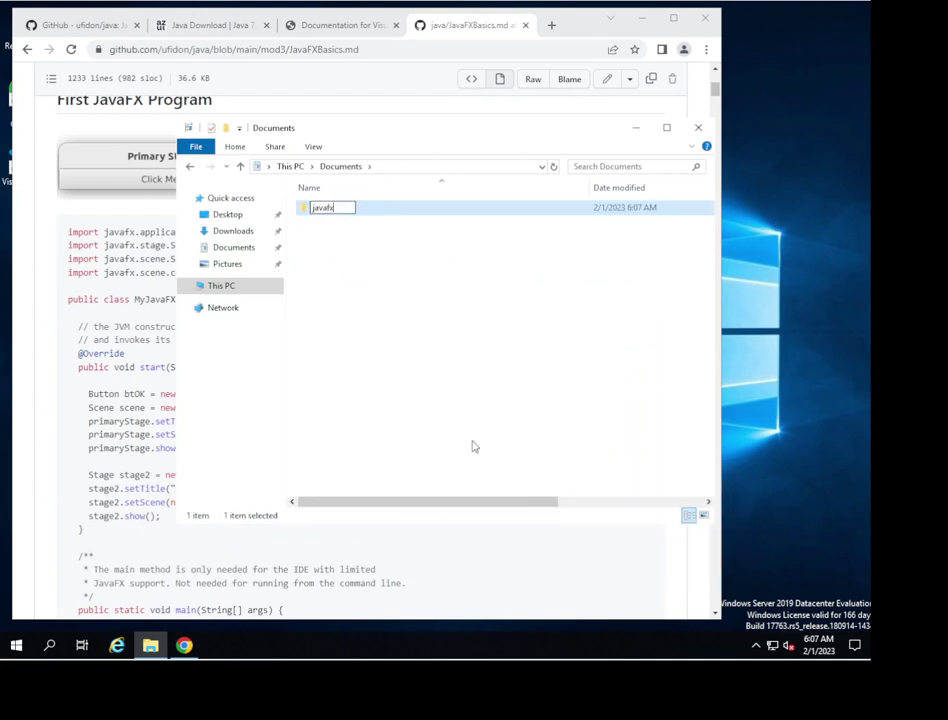
key(Return)
click(345, 260)
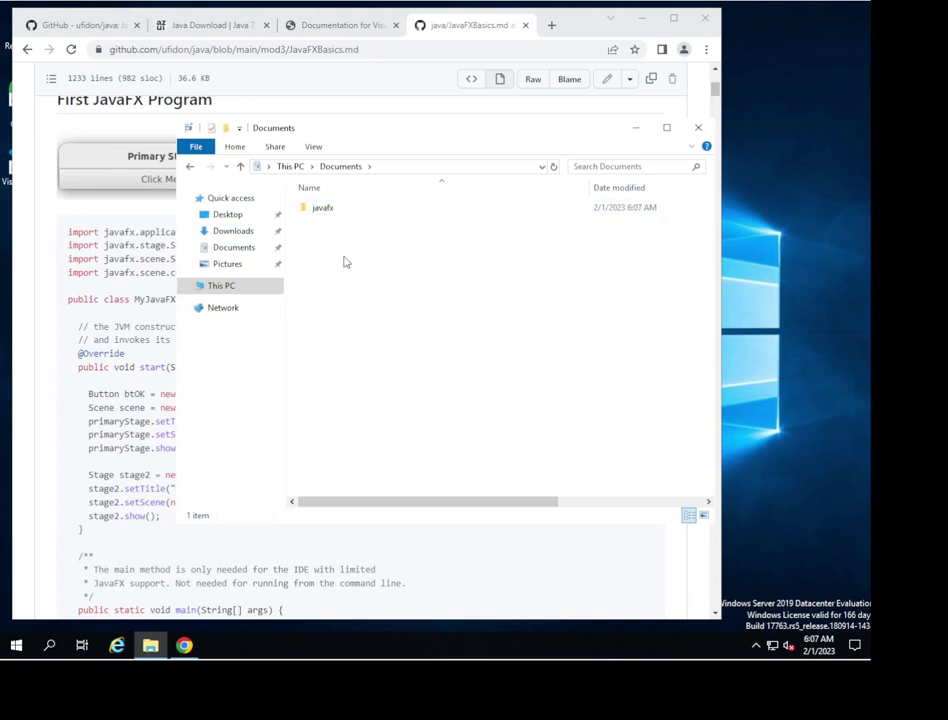
Open the javafx folder in Visual Studio Code, trust the authors including the parent folder Documents, and close the Get Started page.
right_click(315, 213)
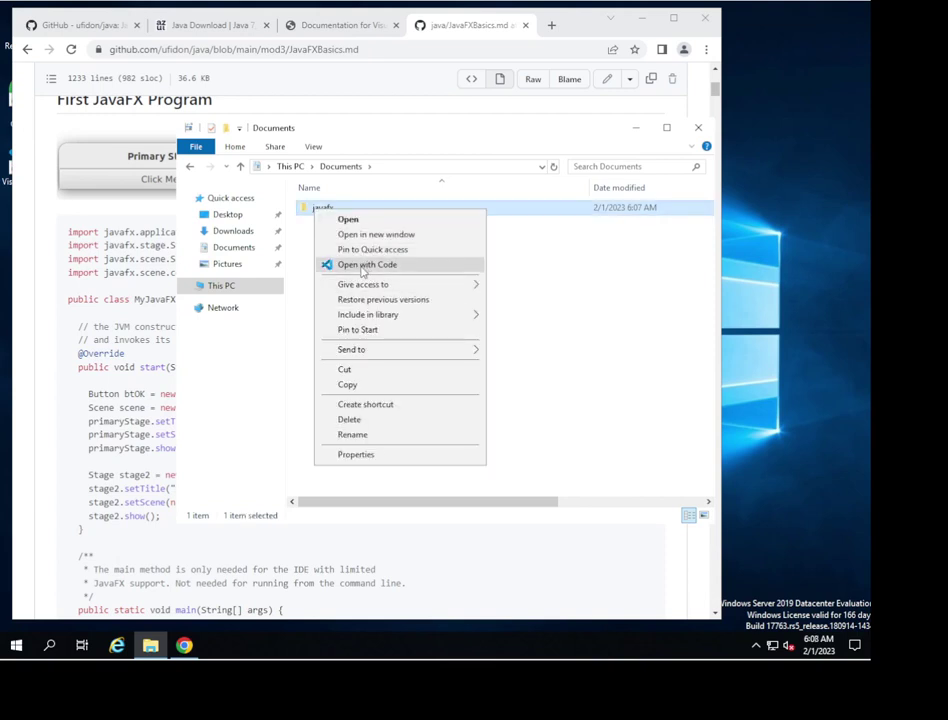
click(362, 266)
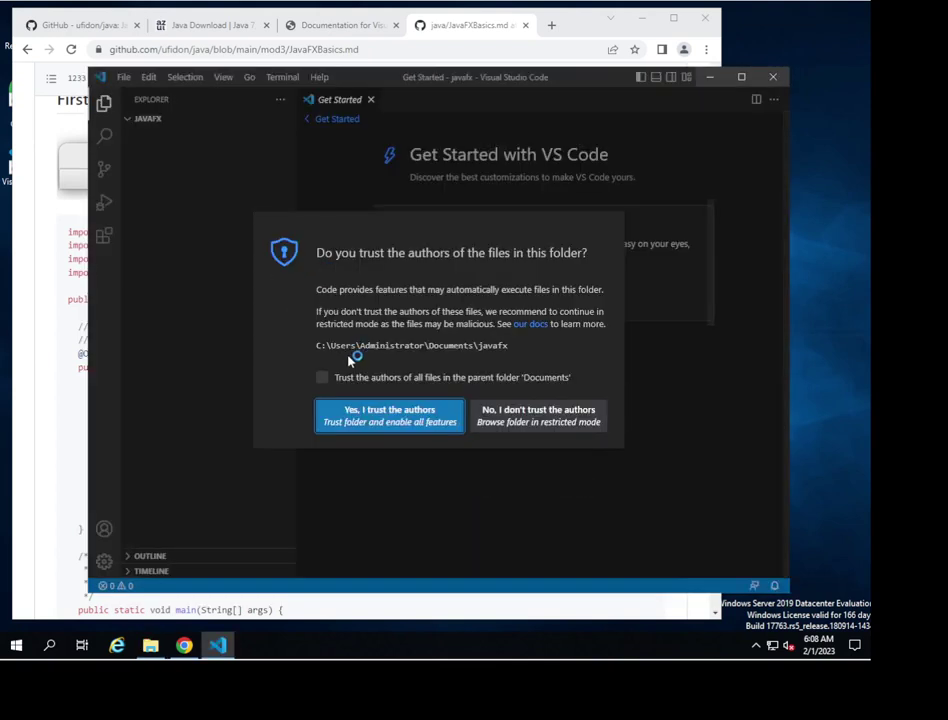
click(323, 378)
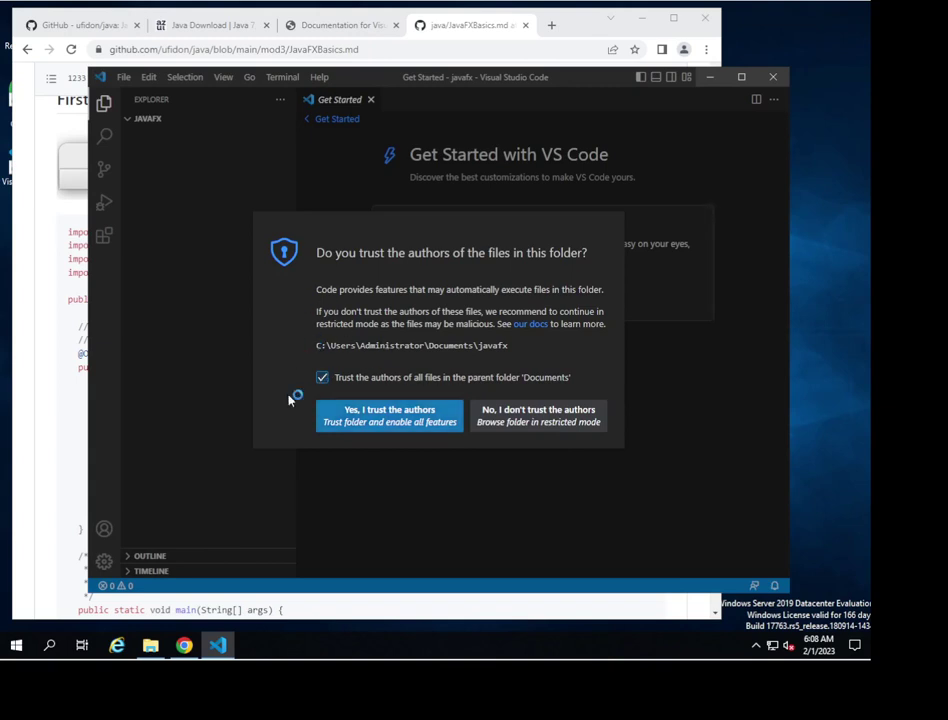
click(365, 418)
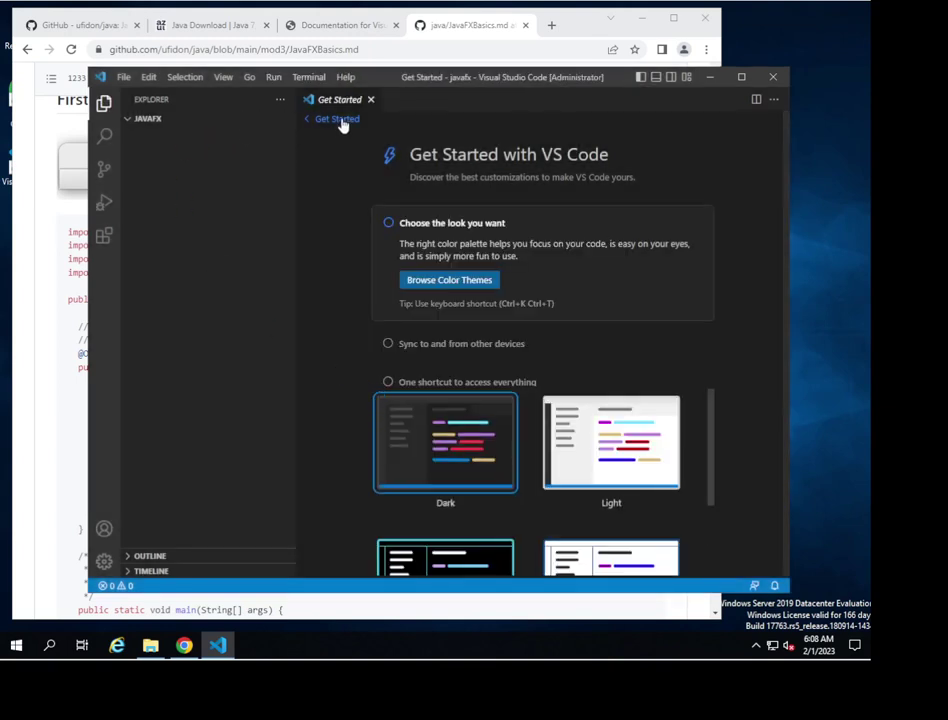
click(371, 100)
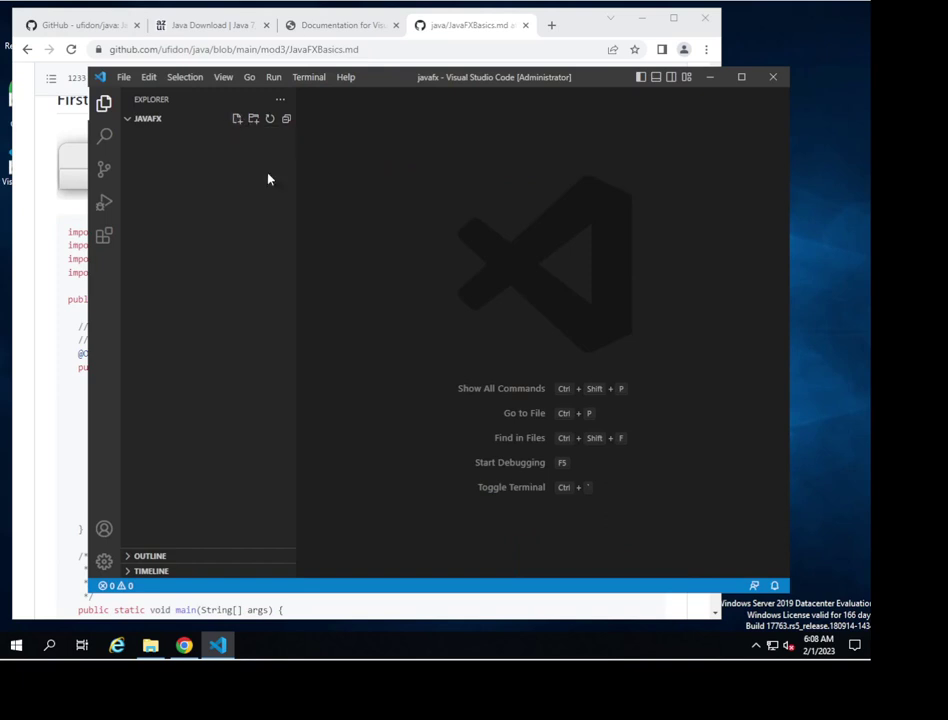
Create a new file named MyJavaFX.java in the javafx folder.
click(237, 120)
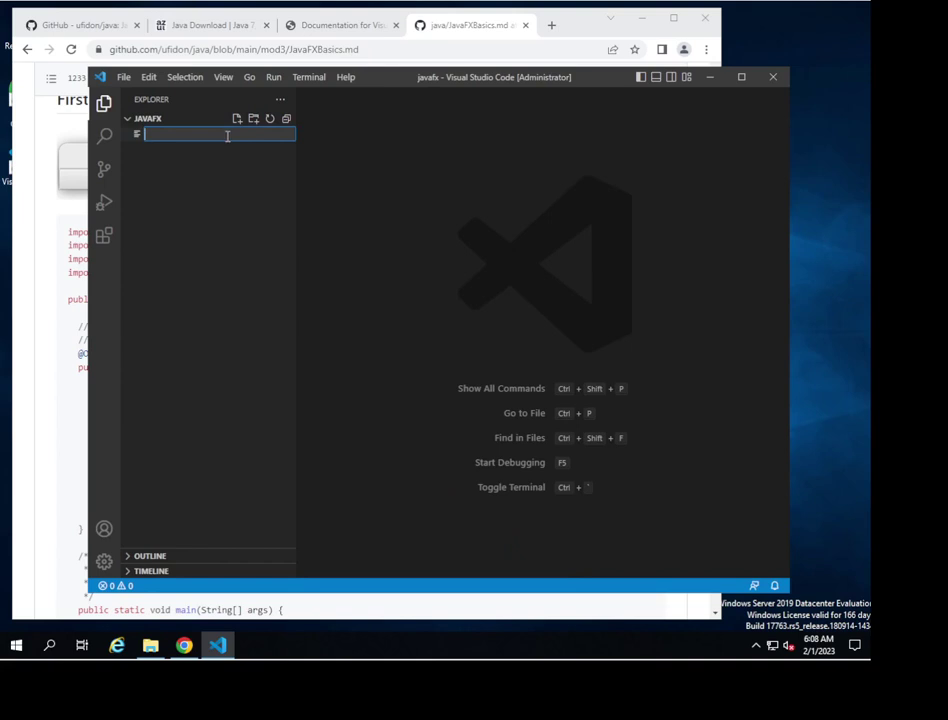
text(MyJavaFX.java)
key(Return)
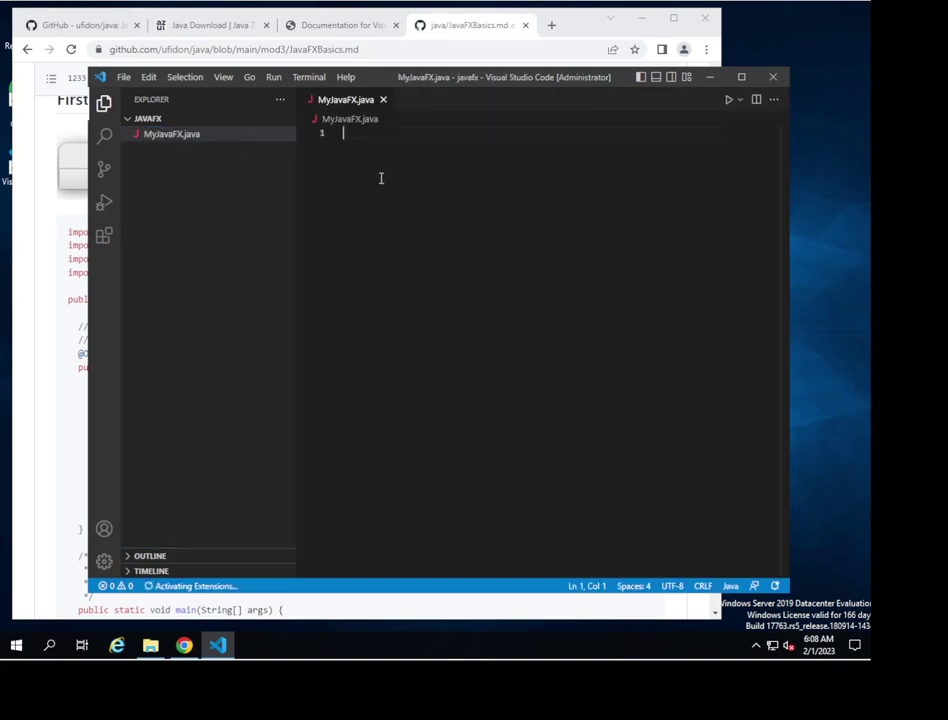
Copy the First JavaFX Program code from the GitHub page in Chrome and paste it into MyJavaFX.java in Visual Studio Code.
click(44, 211)
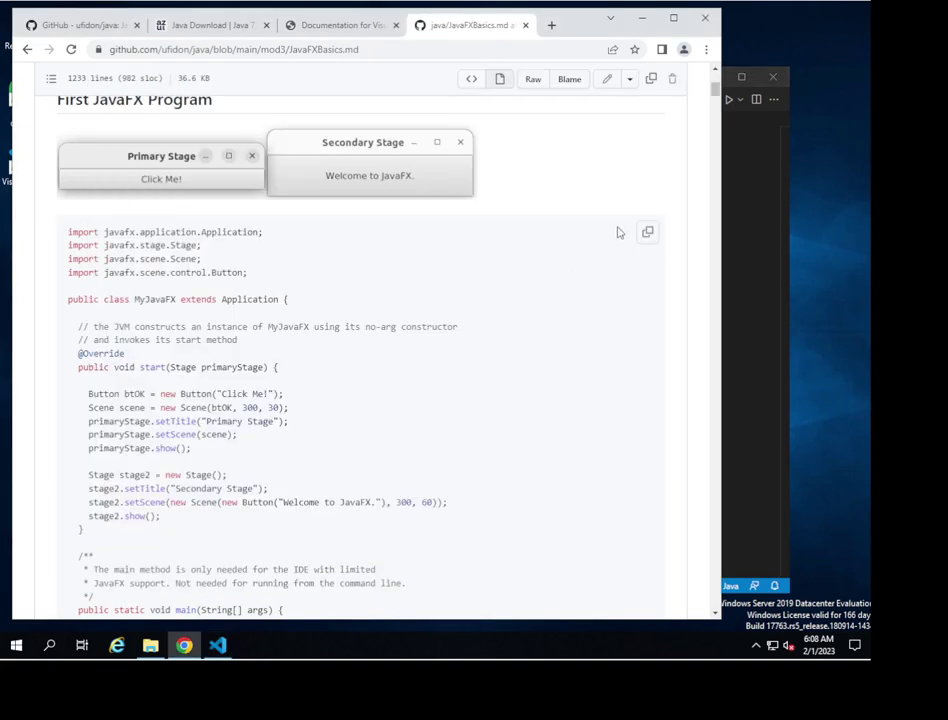
click(647, 232)
click(747, 307)
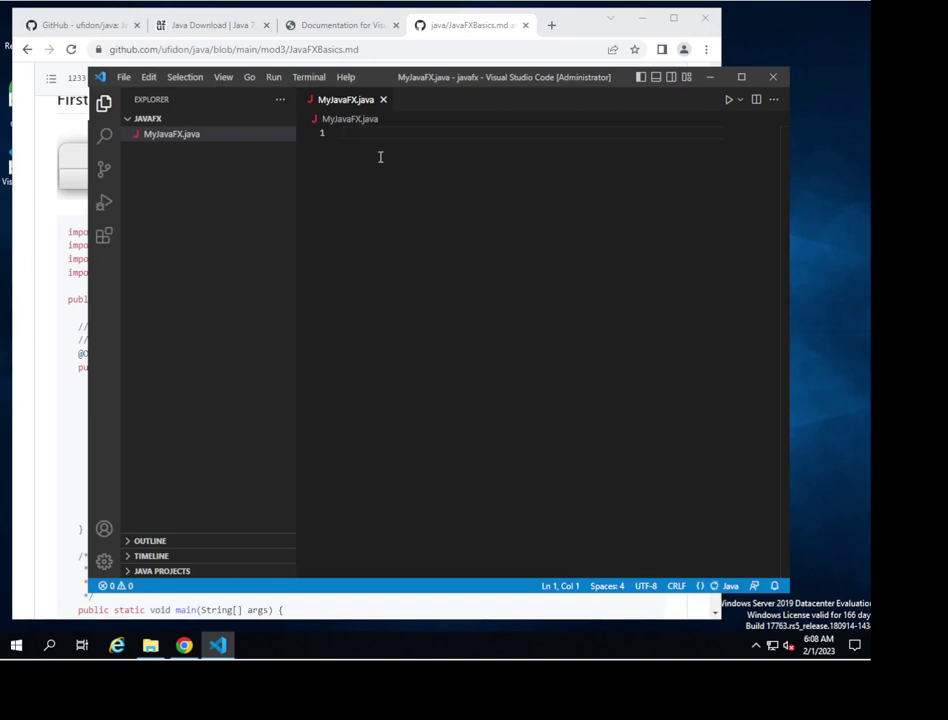
key(ctrl+v)
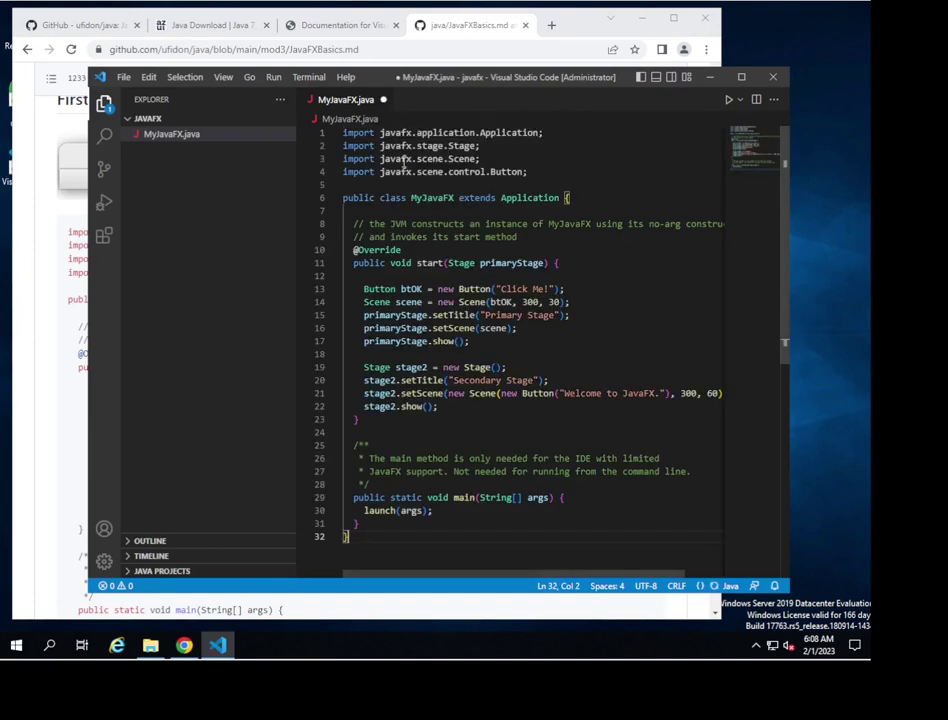
click(427, 198)
click(468, 212)
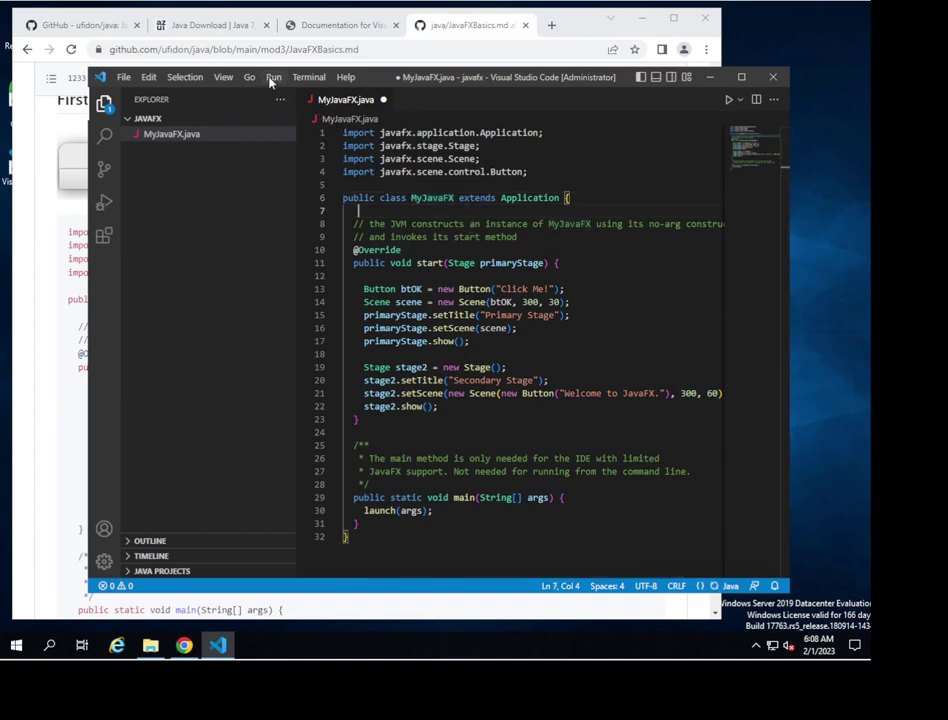
Run the MyJavaFX program without debugging and wait for its windows to open.
click(272, 78)
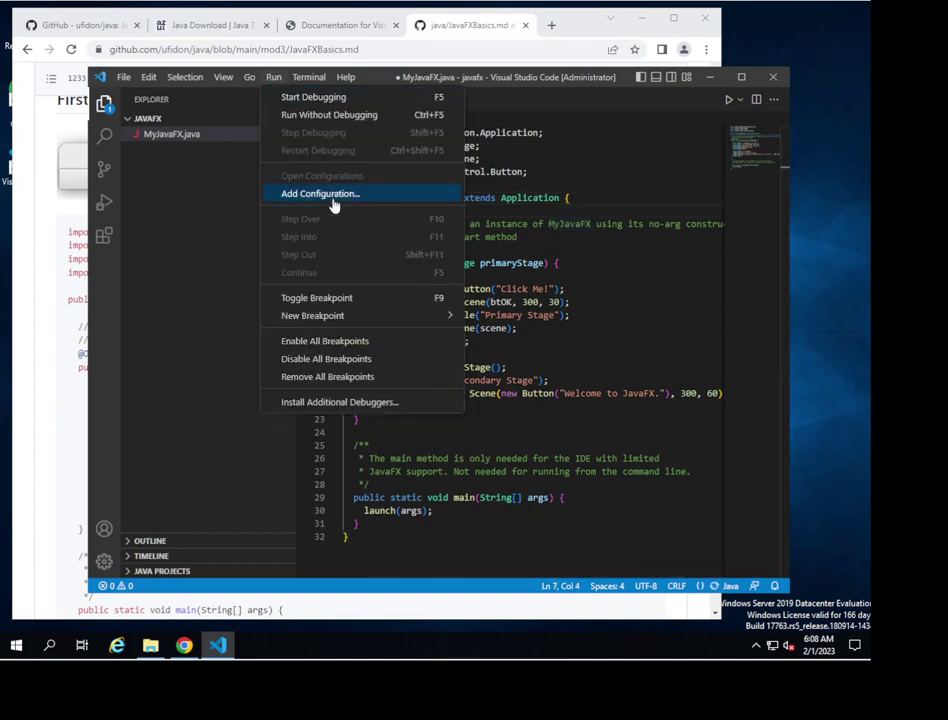
click(324, 118)
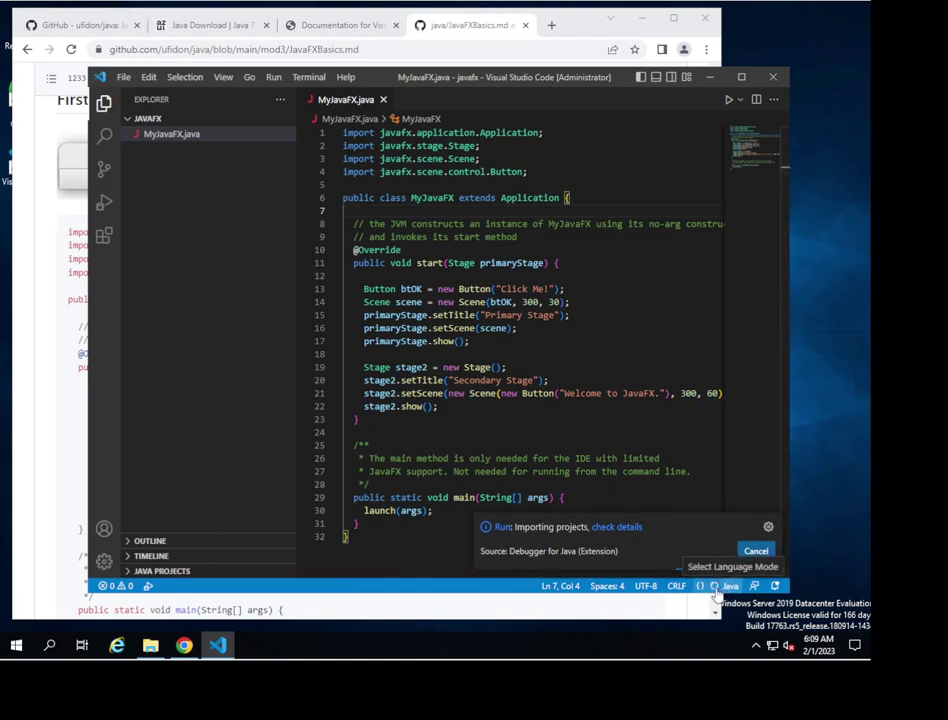
mouse_move(716, 595)
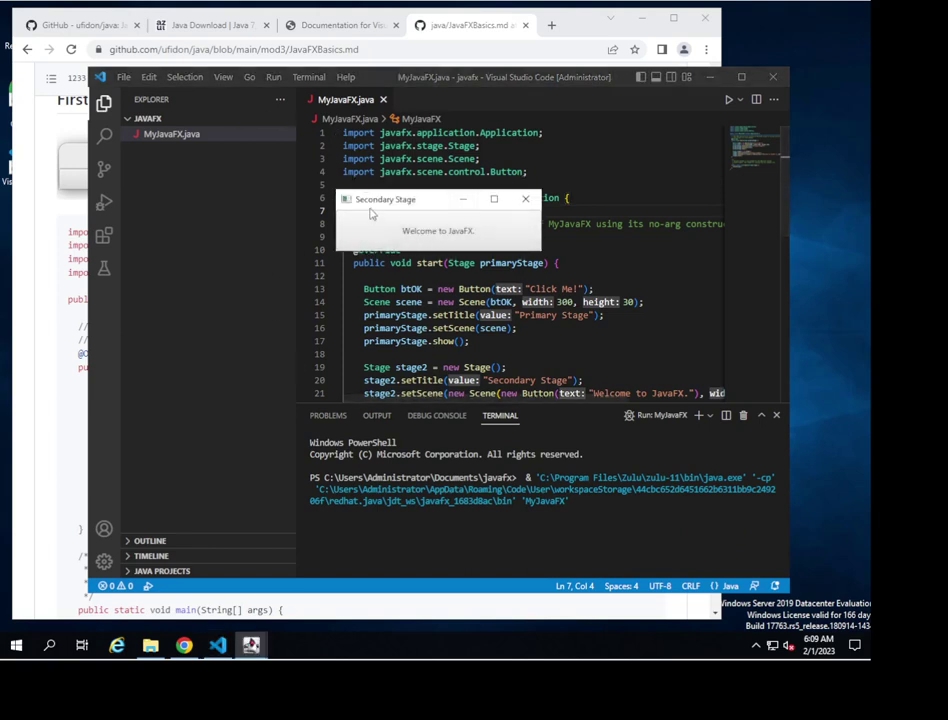
Move the program's Primary Stage and Secondary Stage windows apart to view both, and close them.
drag(383, 201, 376, 278)
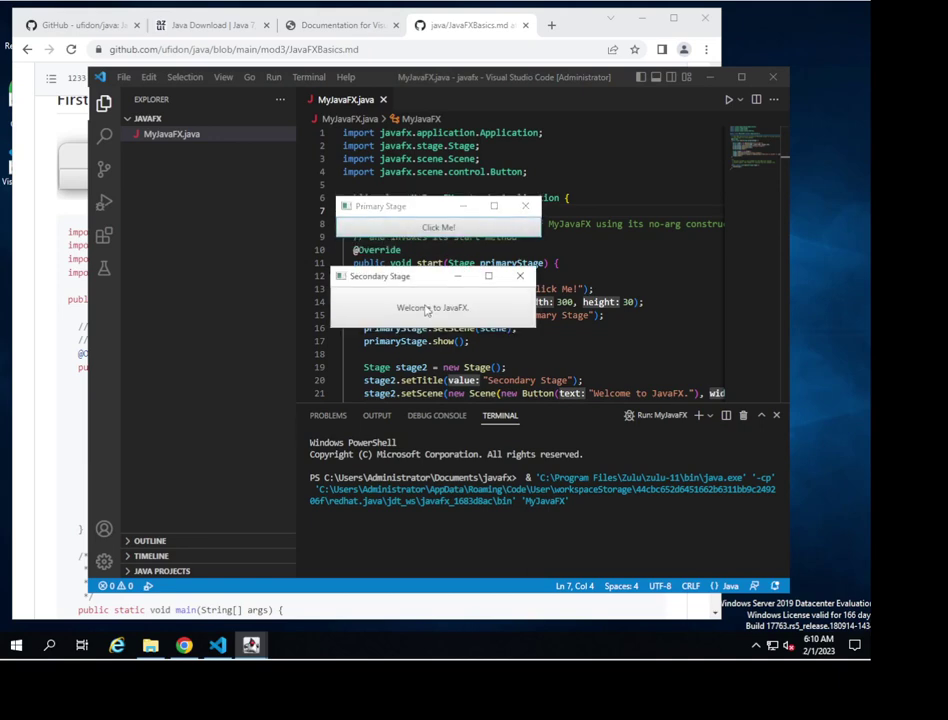
drag(415, 207, 345, 202)
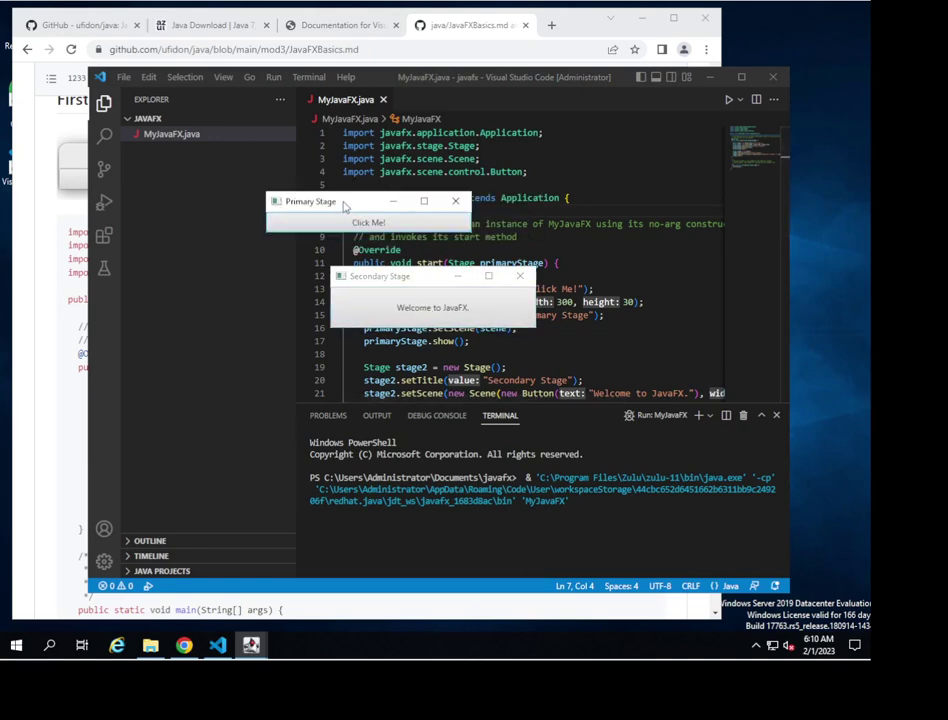
click(455, 201)
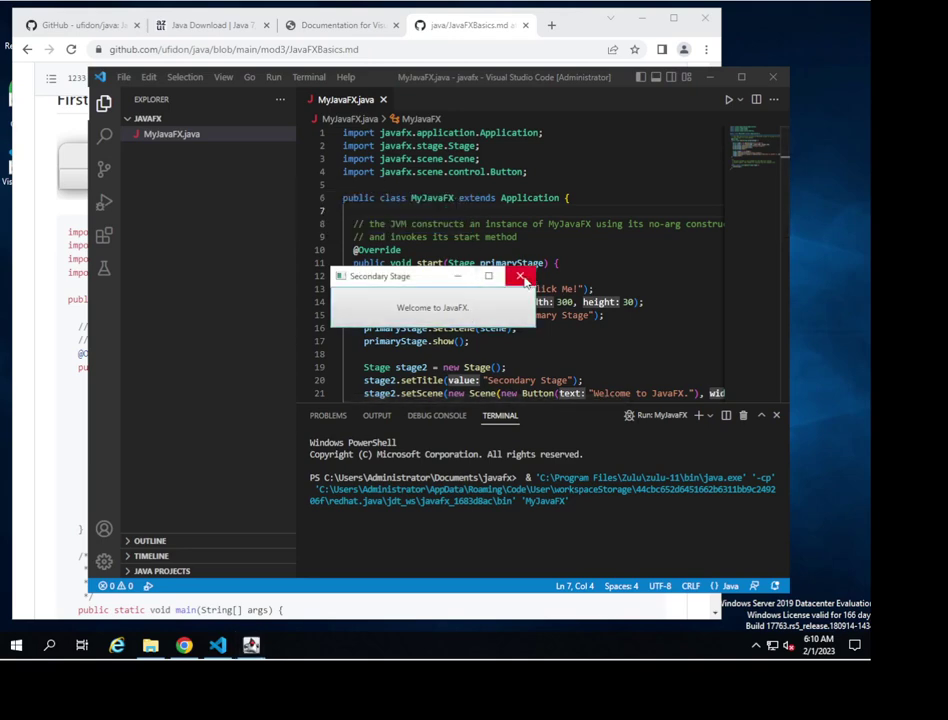
click(520, 276)
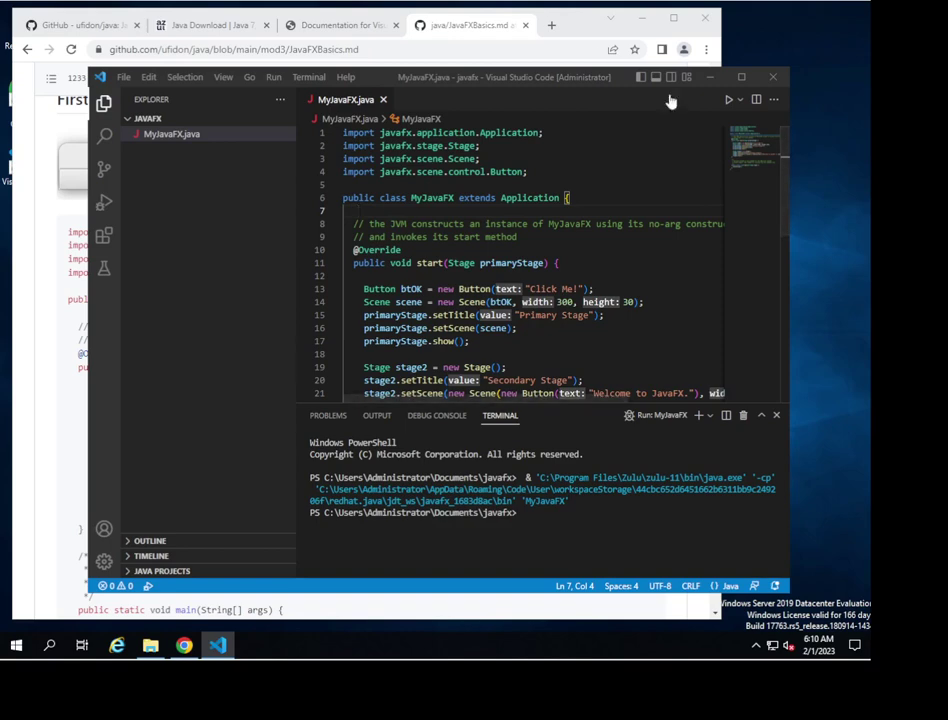
Close Visual Studio Code, minimize Chrome, and return to the Documents folder in File Explorer.
click(772, 77)
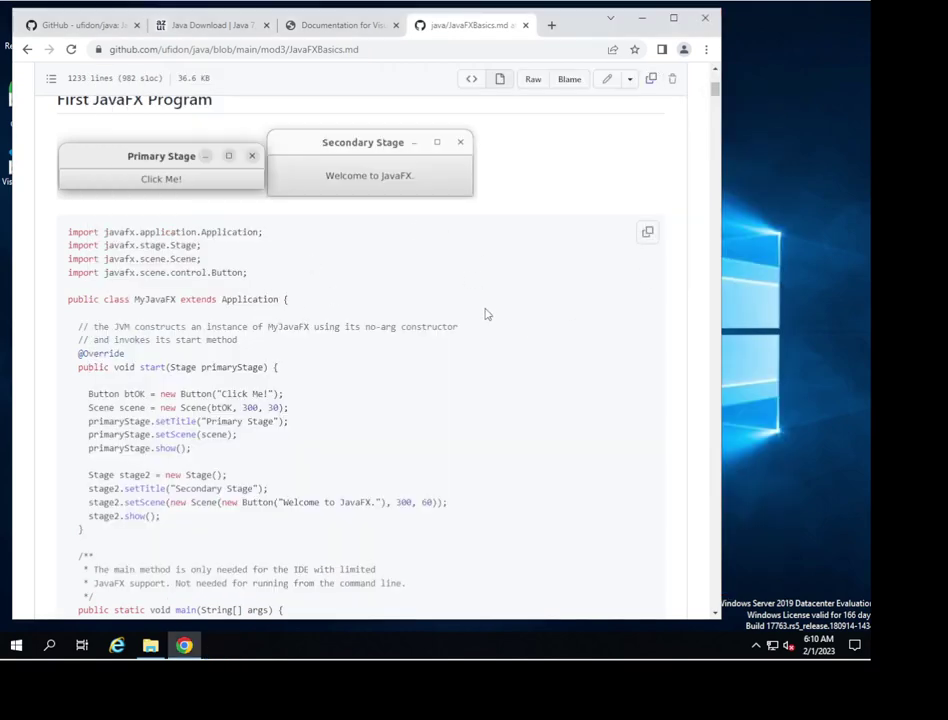
click(641, 17)
click(322, 340)
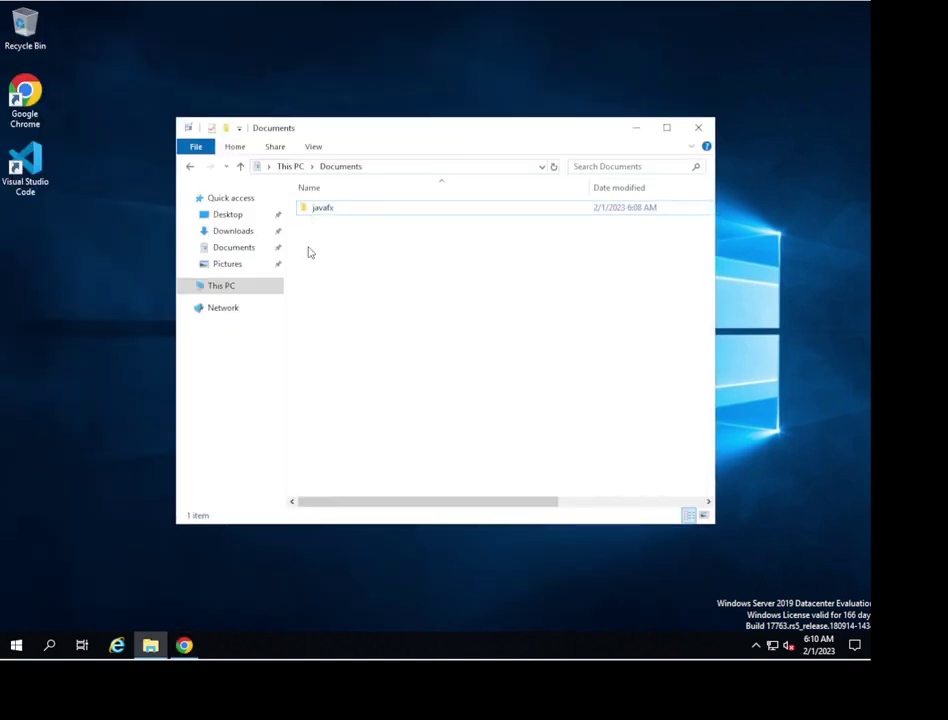
double_click(326, 214)
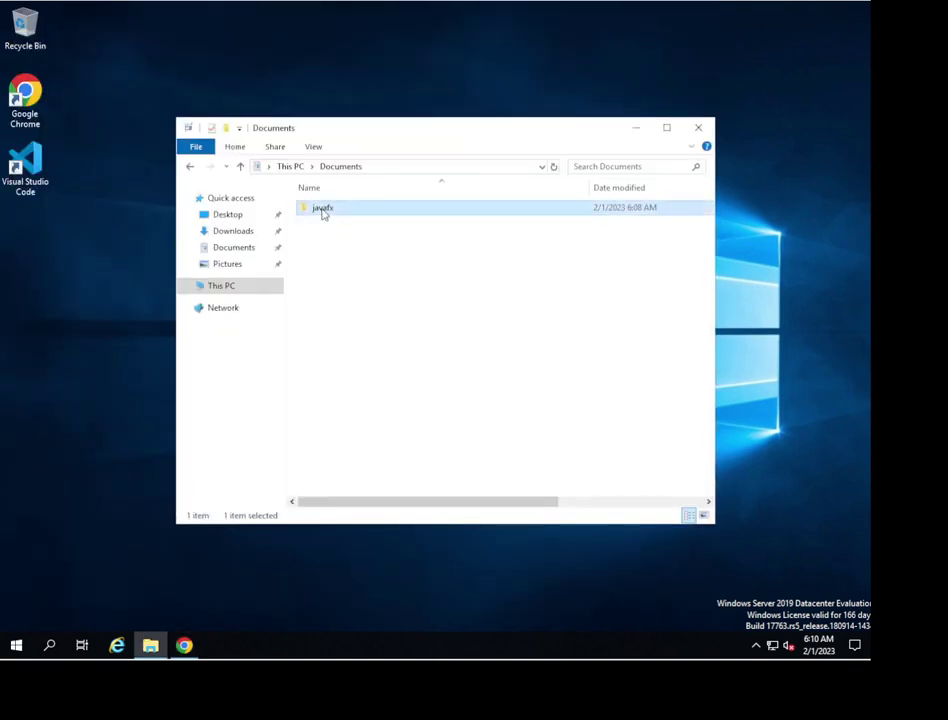
click(342, 167)
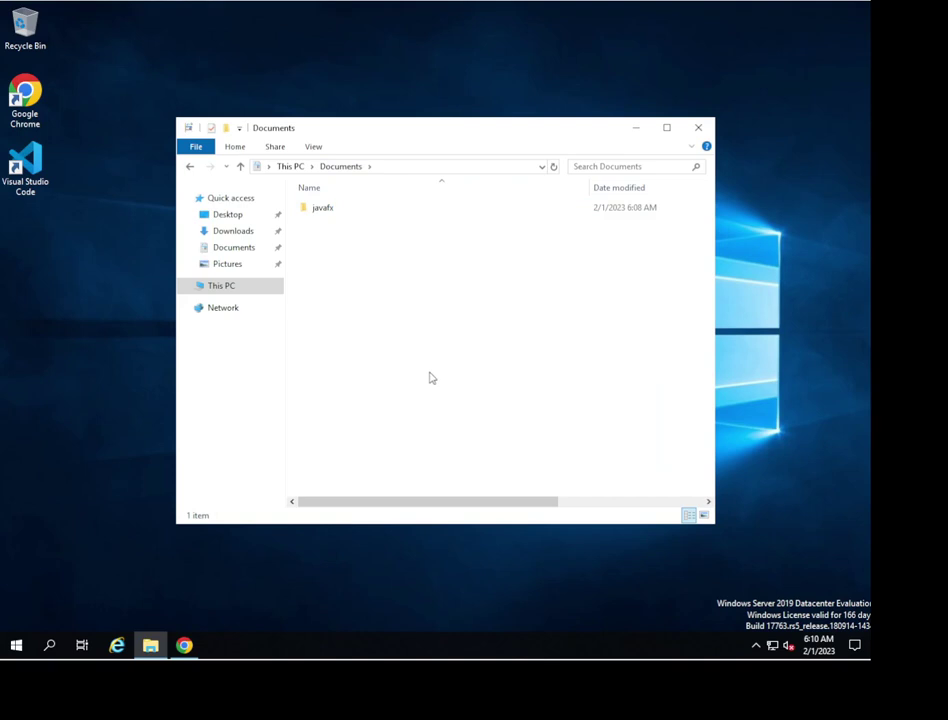
Create a folder named showflags in Documents and open it.
right_click(338, 276)
mouse_move(448, 461)
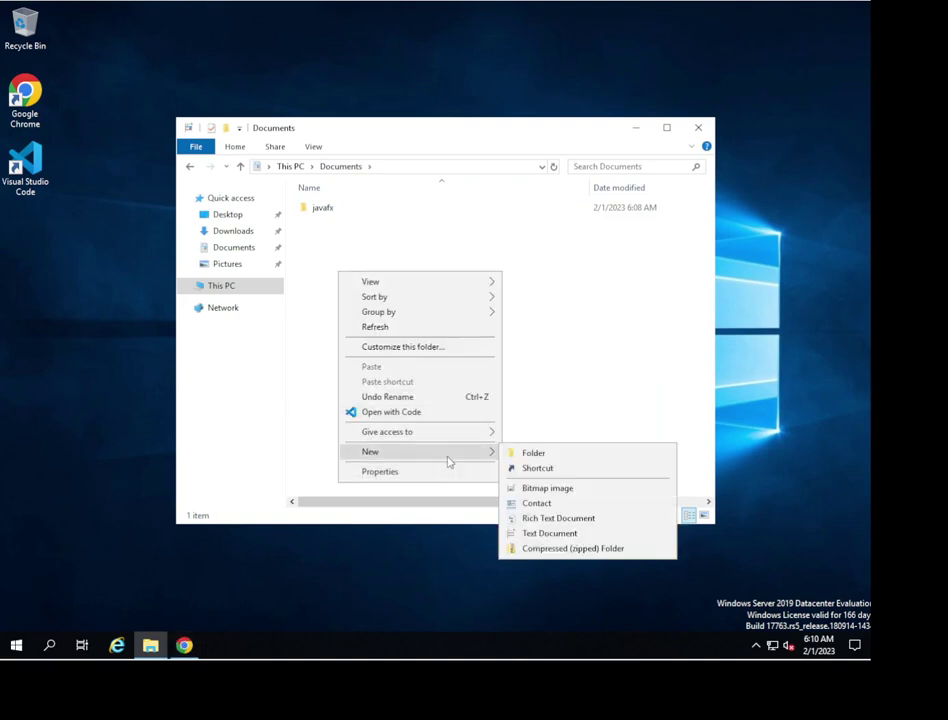
click(551, 458)
text(s)
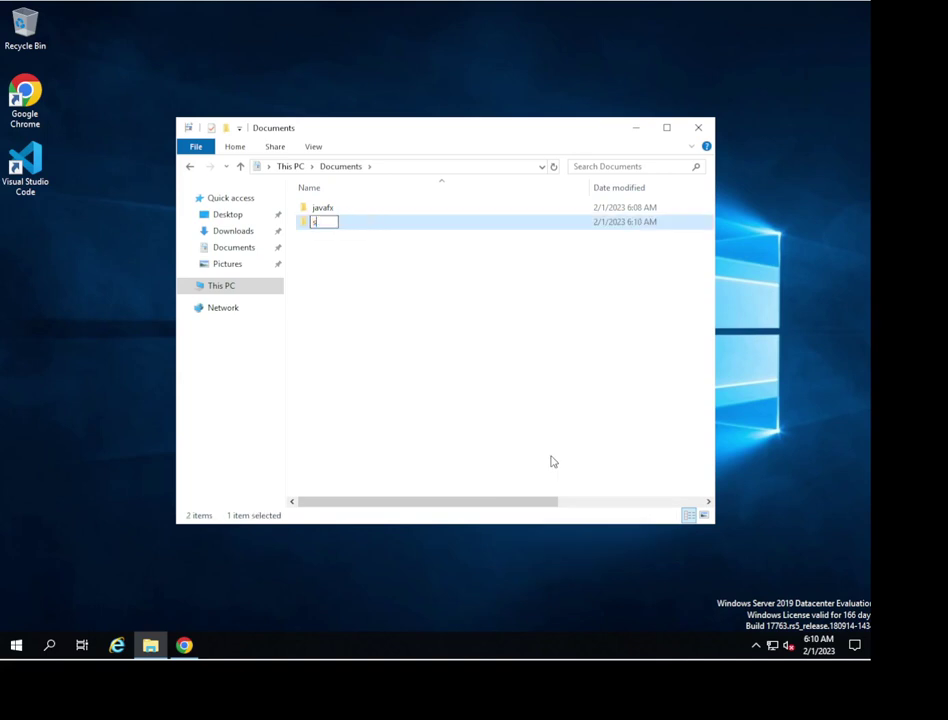
text(howfal)
text(ags)
key(Return)
key(Return)
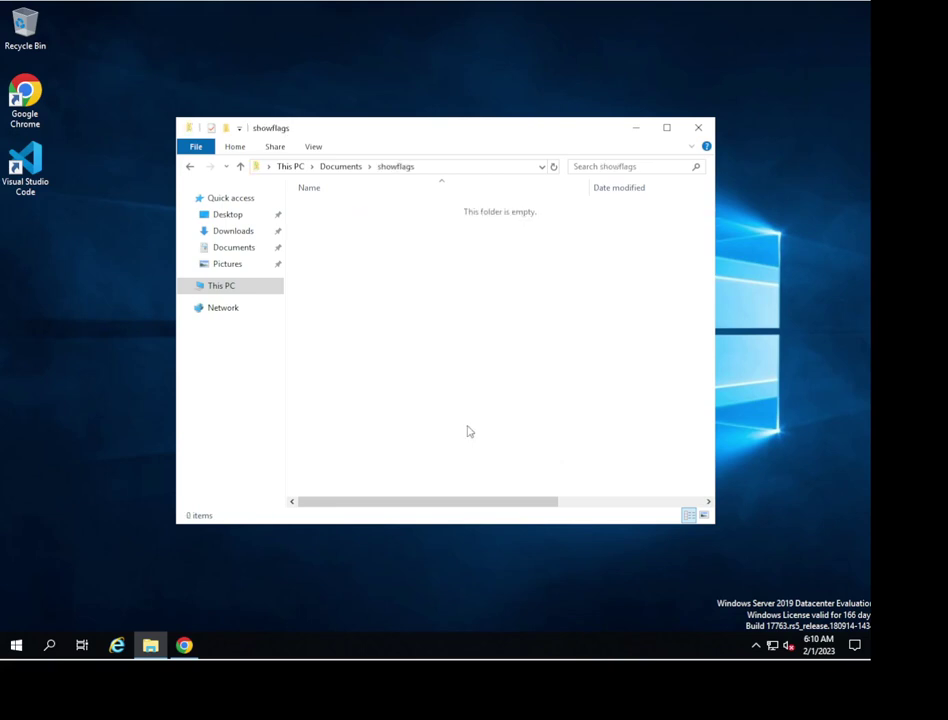
Go back to Documents and open the showflags folder in Visual Studio Code.
click(340, 167)
right_click(330, 223)
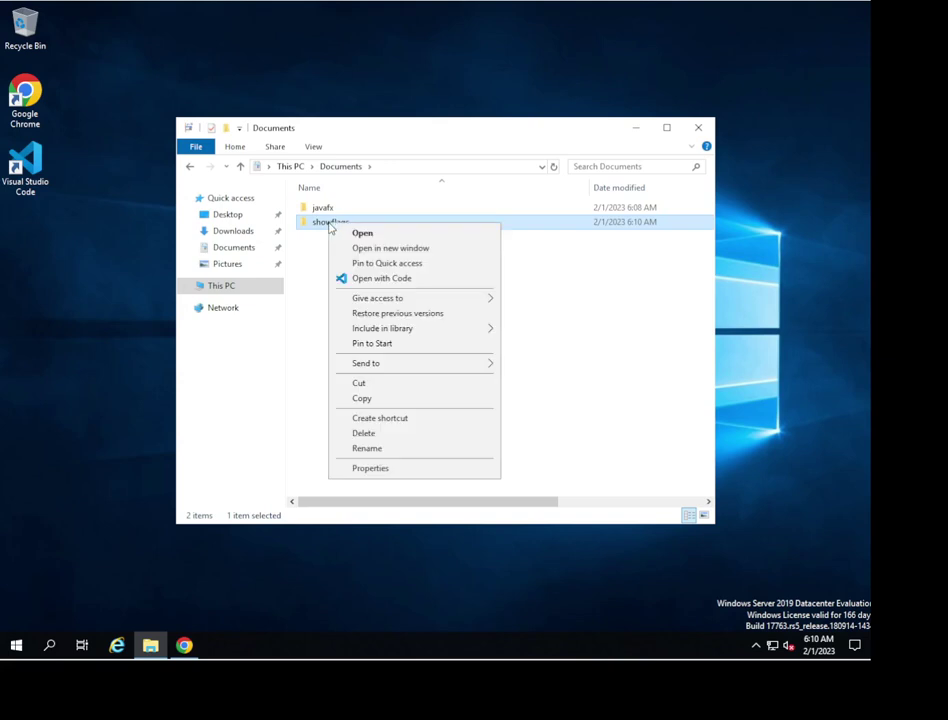
click(371, 279)
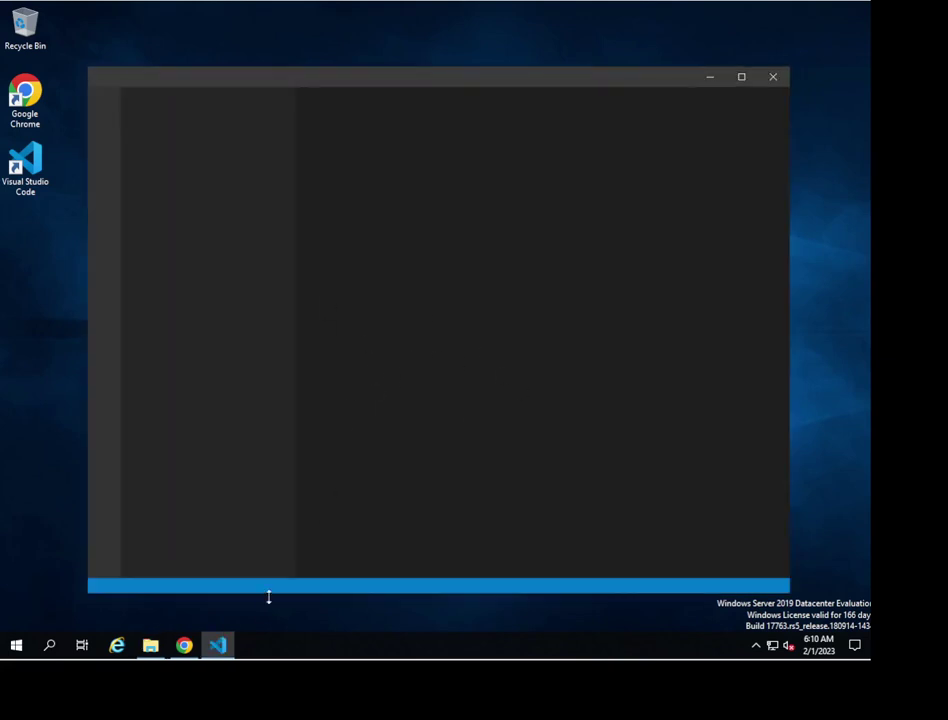
Switch to Chrome, find the Image and ImageView example on the JavaFX Basics page, and select its class name ShowImage.
click(184, 645)
scroll(438, 400, down, 1)
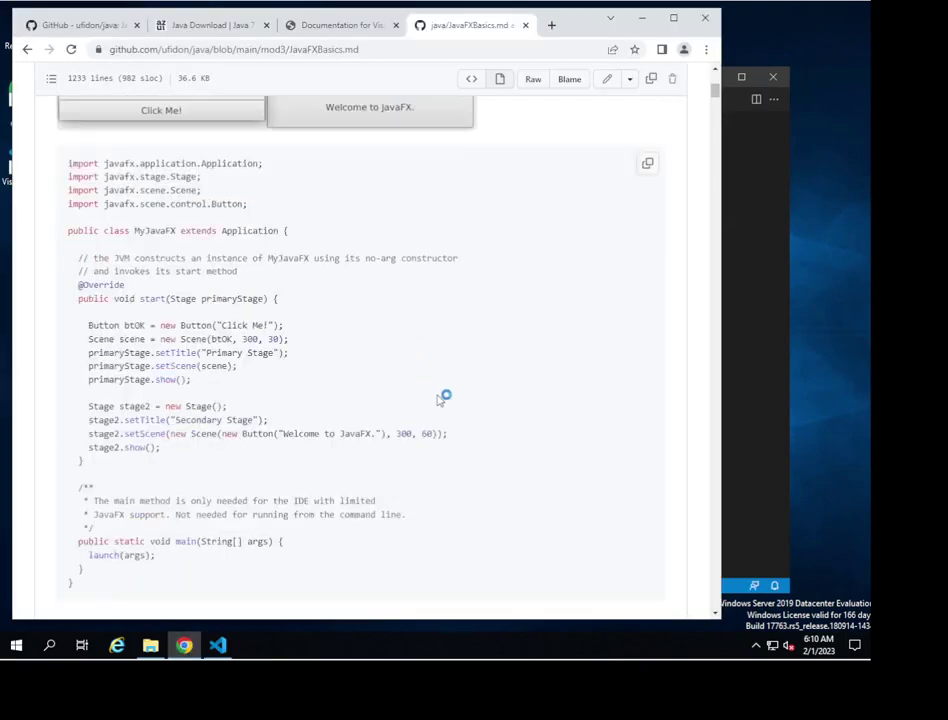
scroll(438, 400, down, 15)
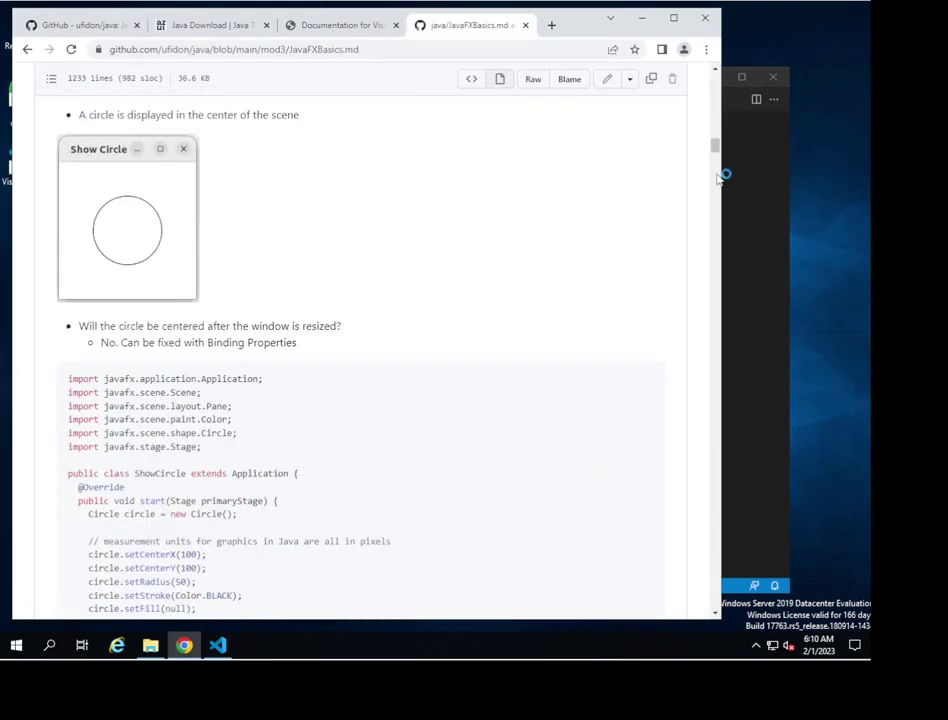
drag(716, 148, 719, 250)
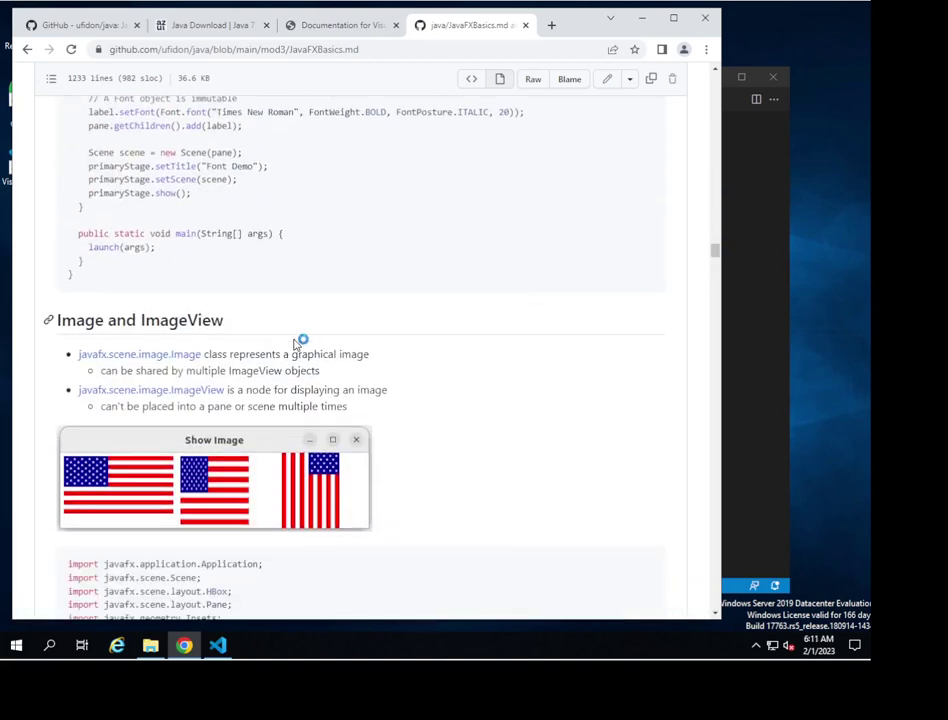
scroll(285, 355, down, 2)
scroll(354, 398, down, 1)
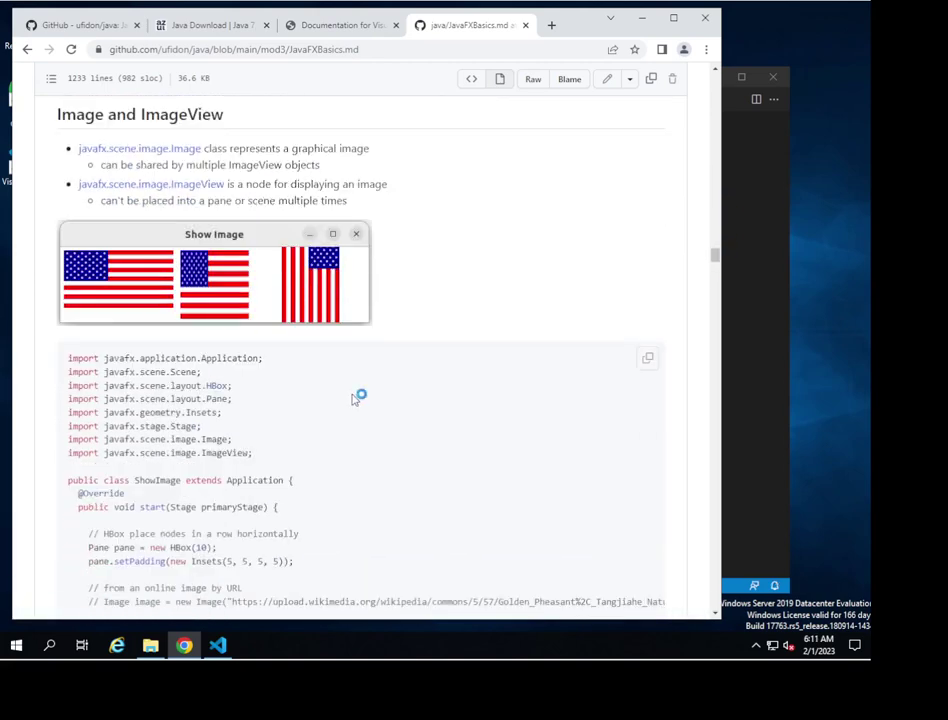
scroll(354, 398, down, 2)
double_click(148, 276)
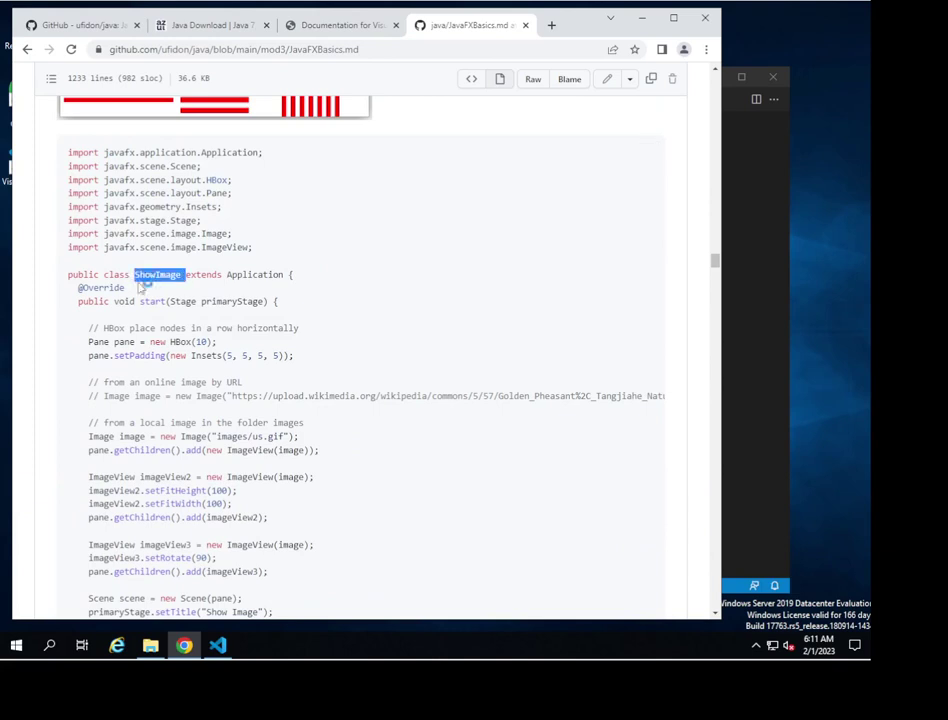
Switch to Visual Studio Code, close the Get Started page, and create a file named ShowFlag.java in the showflags folder.
click(222, 647)
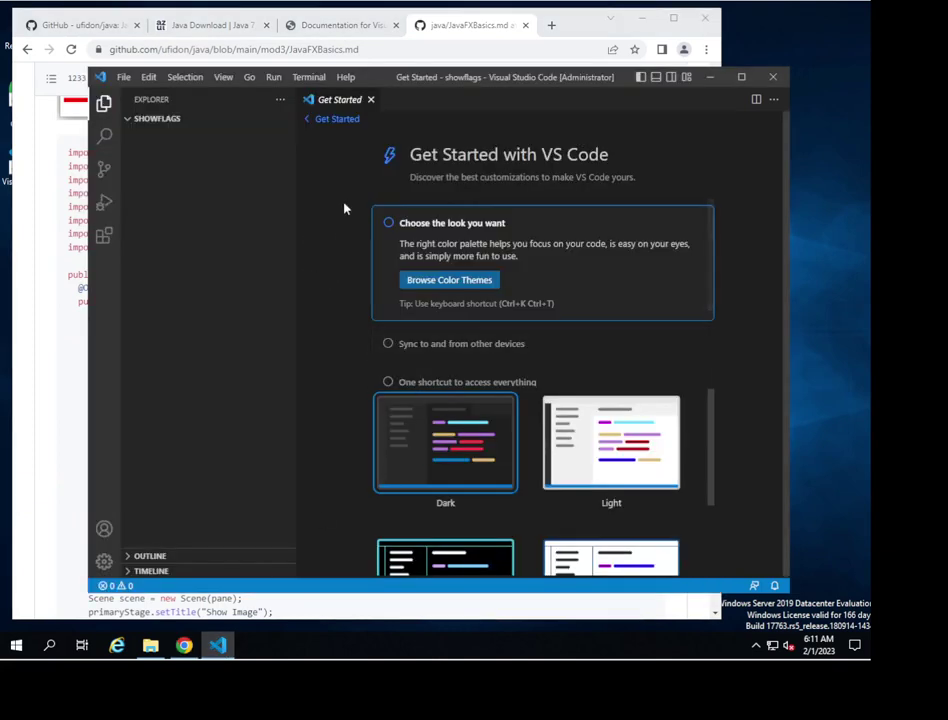
click(370, 99)
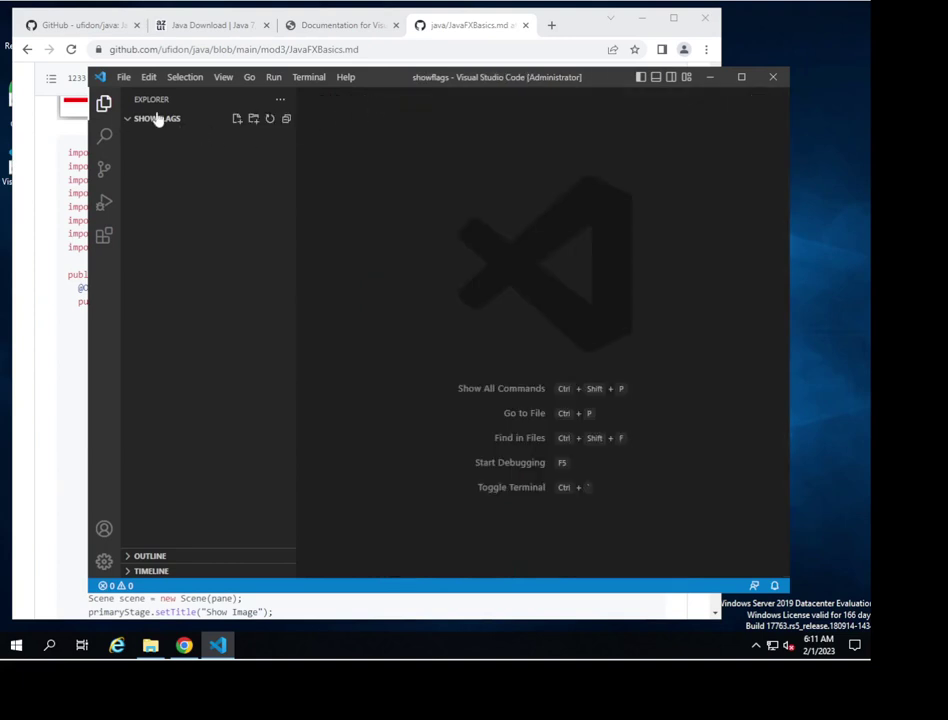
click(237, 120)
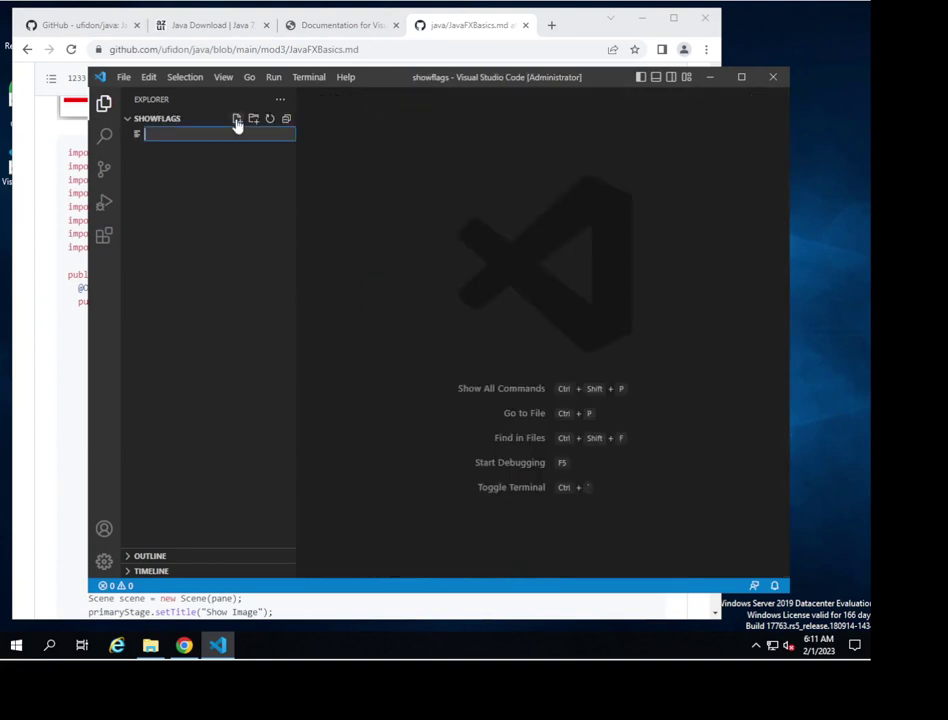
text(ShowImage.)
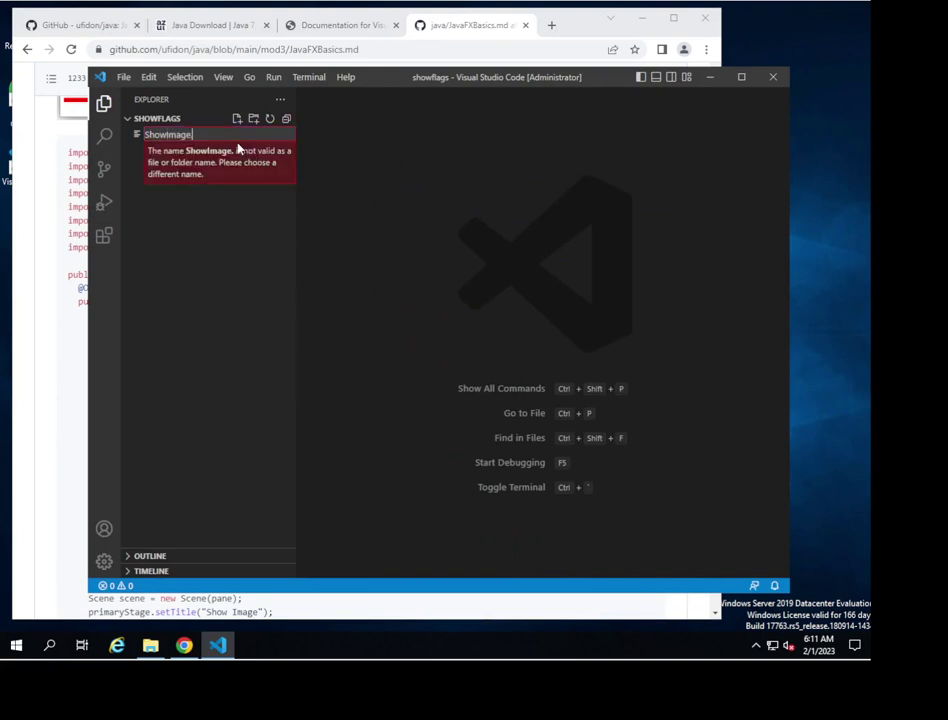
key(BackSpace)
key(BackSpace)
key(BackSpace)
key(BackSpace)
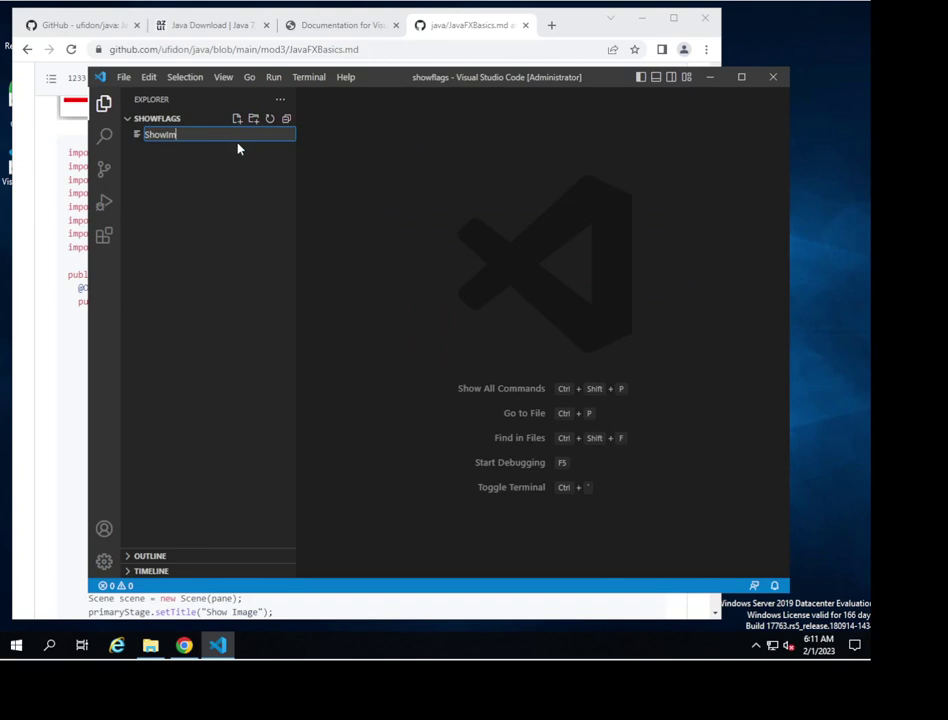
key(BackSpace)
key(BackSpace)
text(Flag.java)
key(Return)
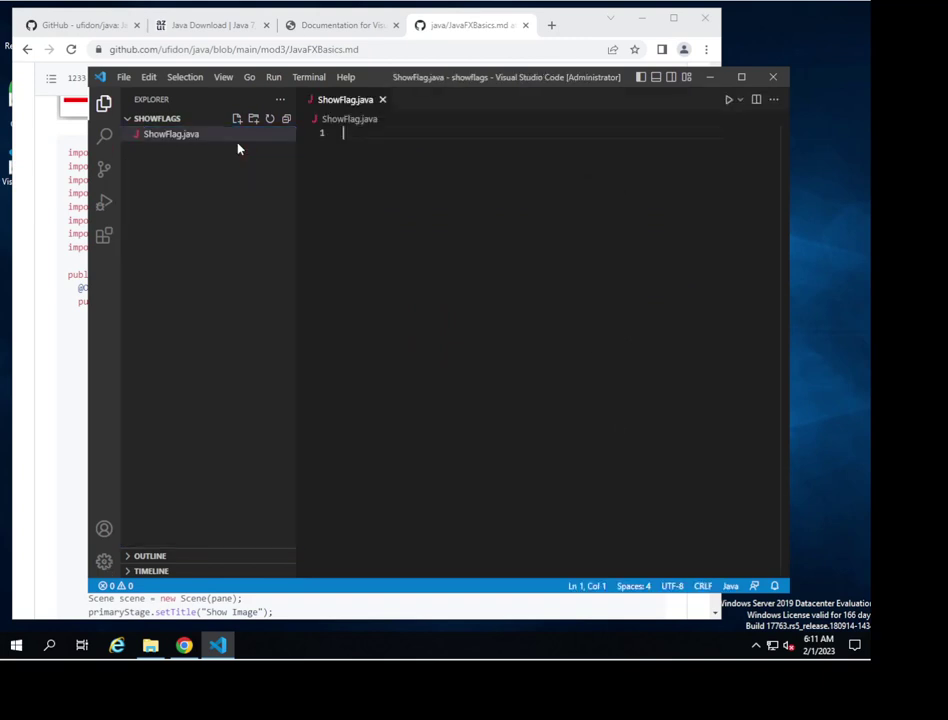
Copy the complete ShowImage example code from the JavaFX Basics page in Chrome and paste it into ShowFlag.java in Visual Studio Code.
click(28, 380)
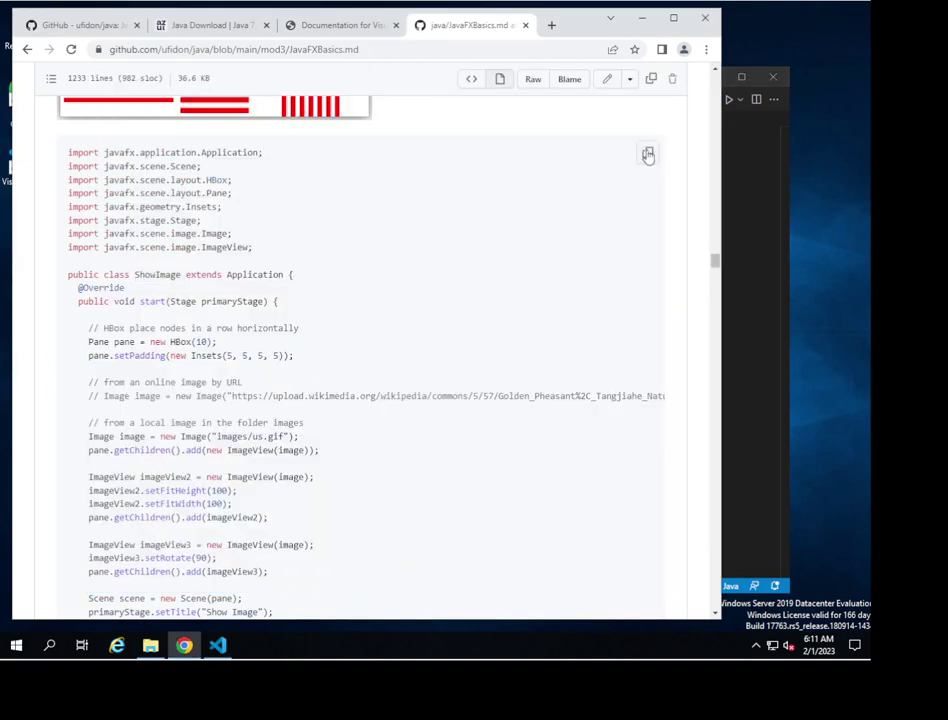
click(648, 156)
click(750, 362)
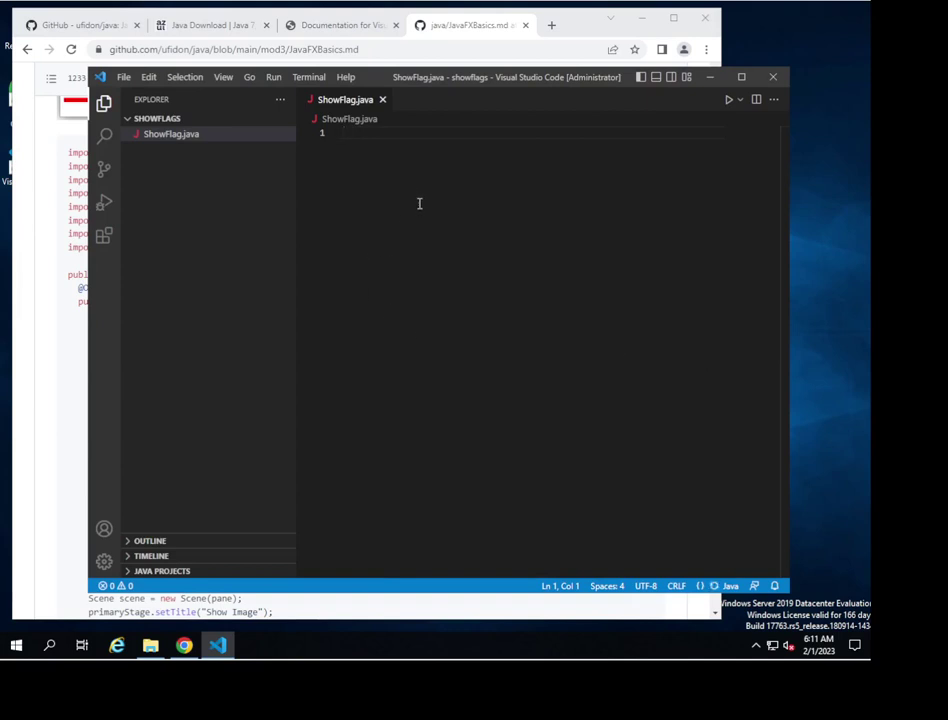
key(ctrl+v)
Rename the ShowImage class to ShowFlag in its declaration so it matches the file name.
scroll(509, 264, up, 3)
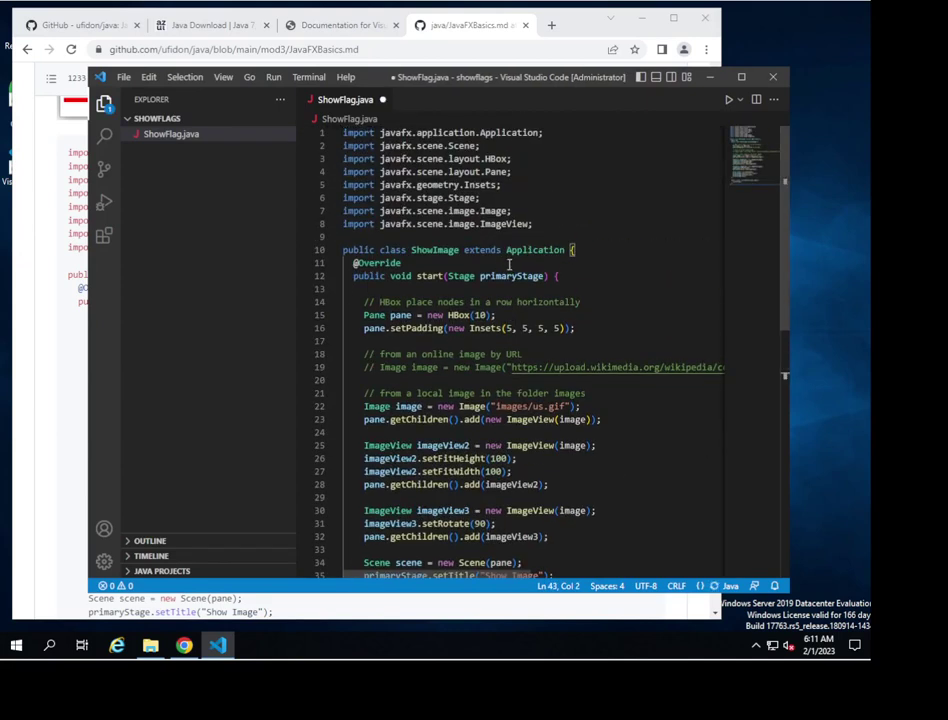
click(433, 249)
double_click(440, 250)
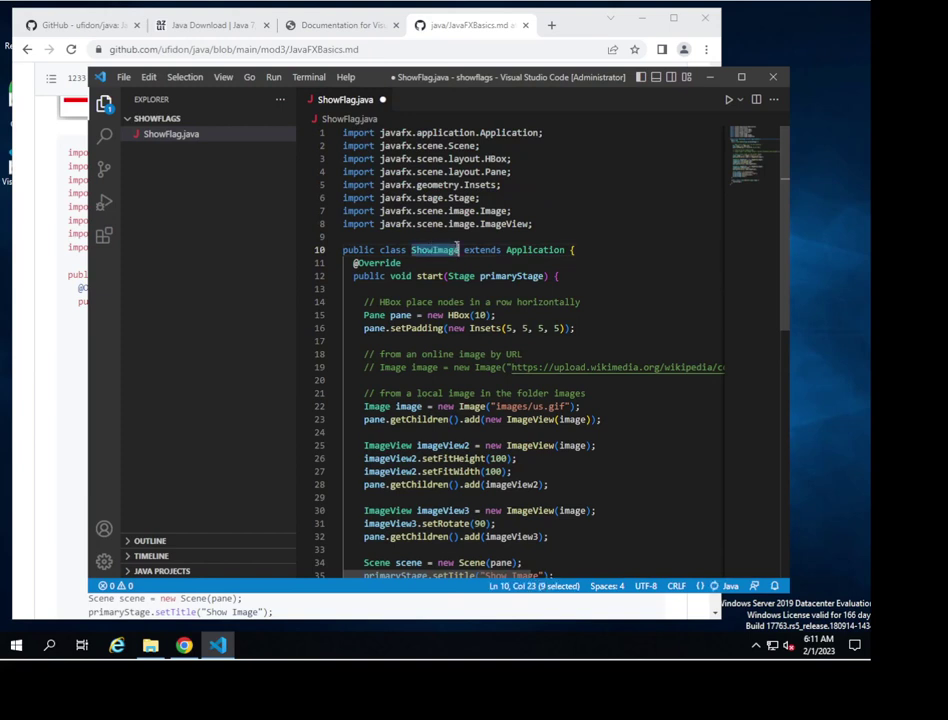
click(455, 250)
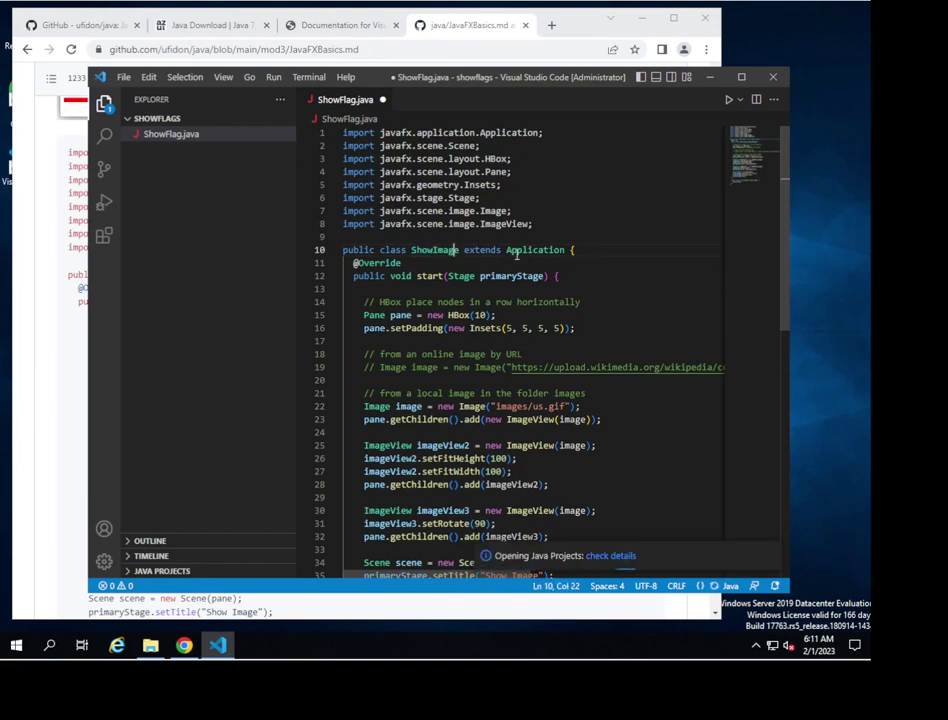
key(BackSpace)
key(BackSpace)
key(BackSpace)
key(BackSpace)
key(BackSpace)
key(BackSpace)
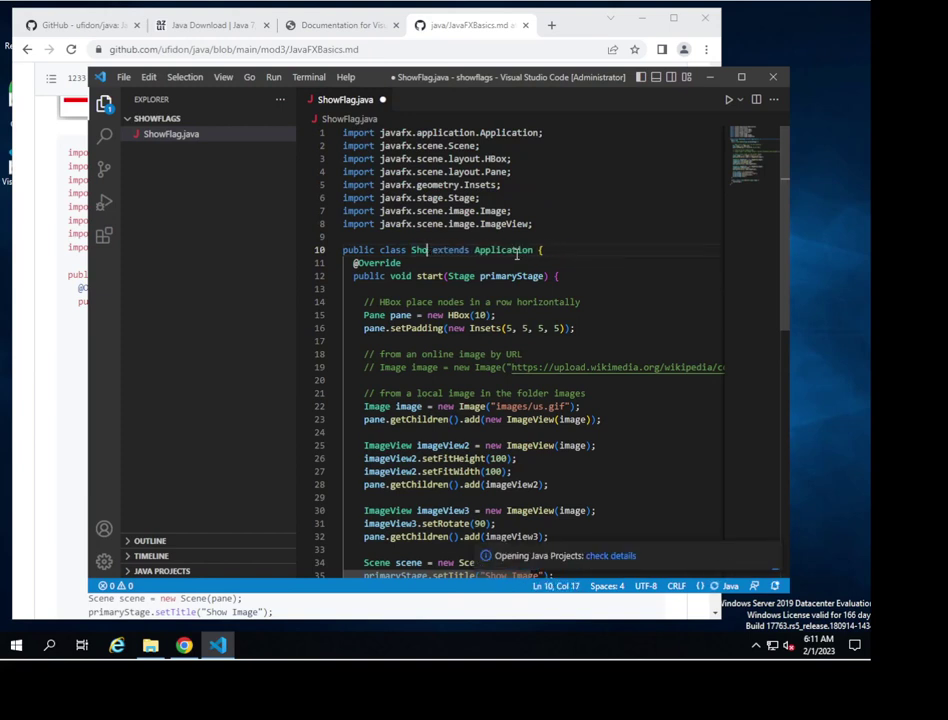
text(w)
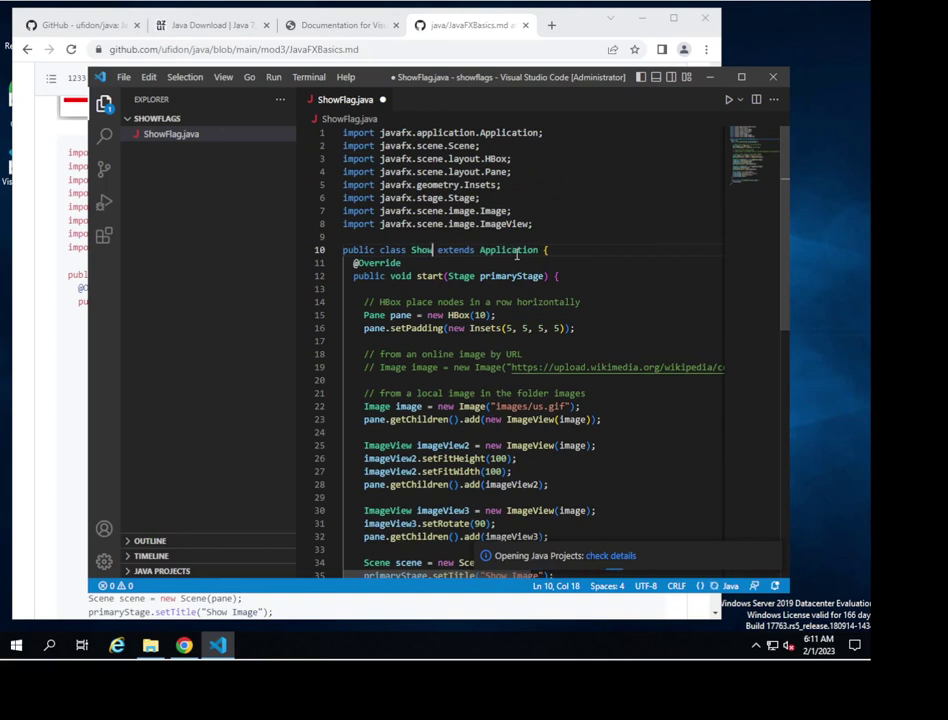
text(F)
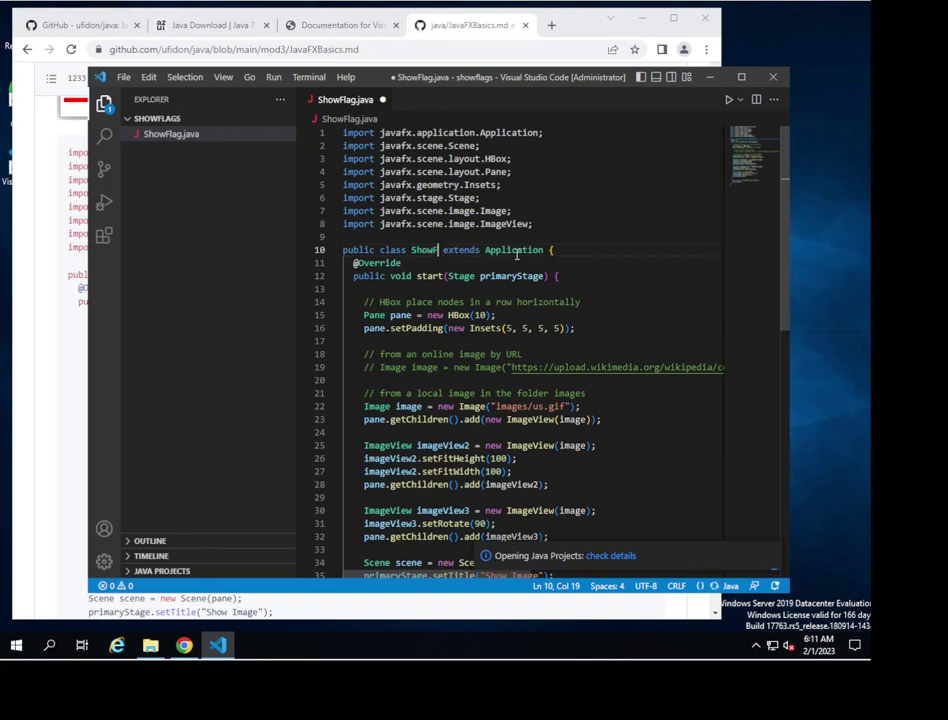
text(lag)
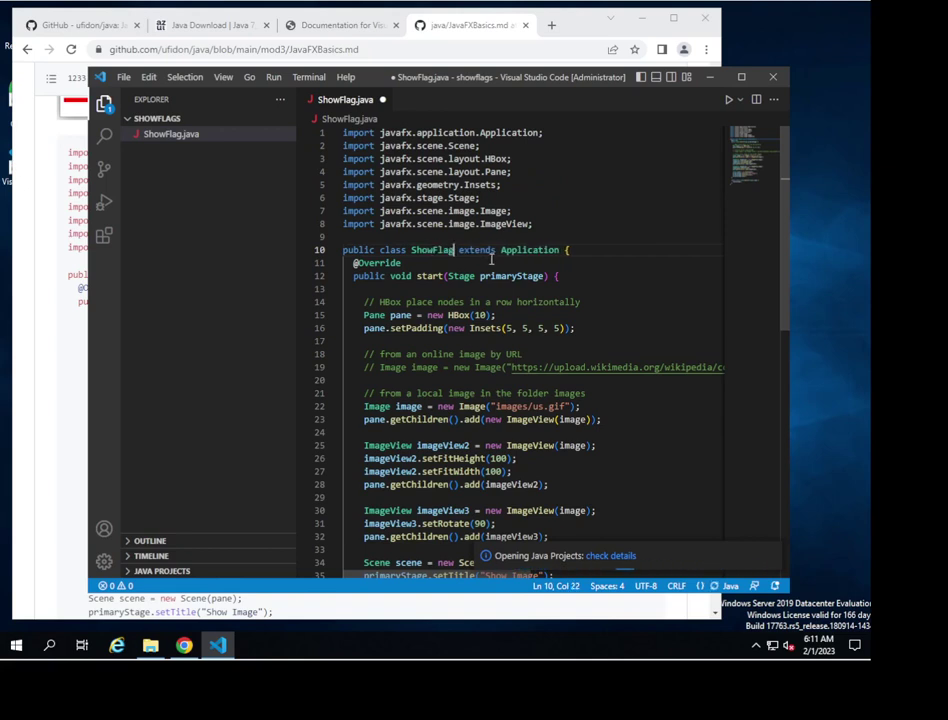
click(491, 261)
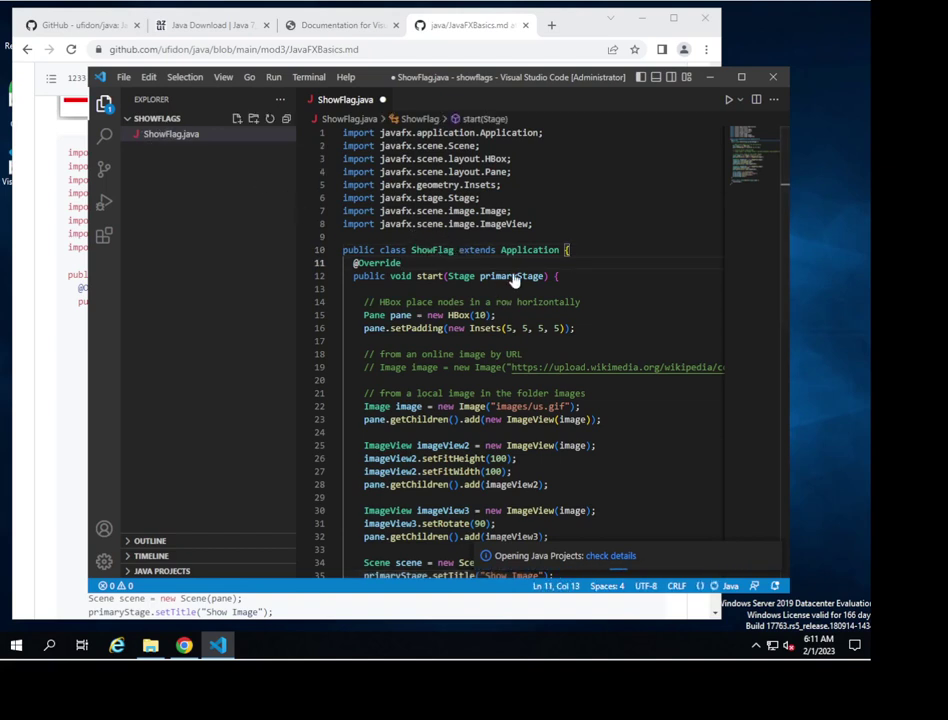
click(615, 311)
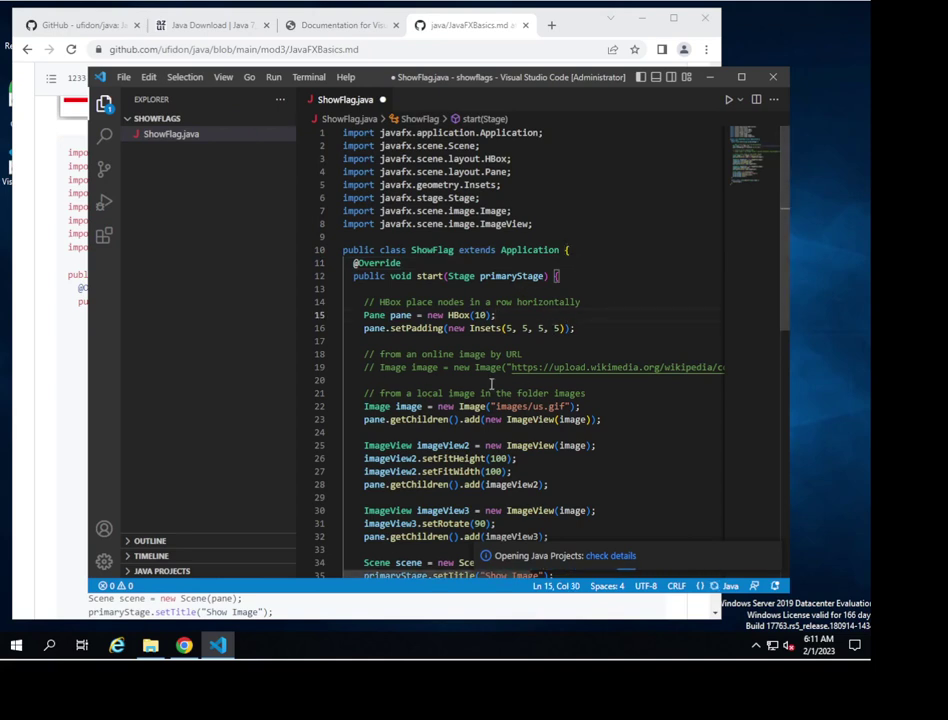
Locate the local image path in the code and bring up File Explorer, moving its window so the code stays in view.
scroll(510, 410, down, 1)
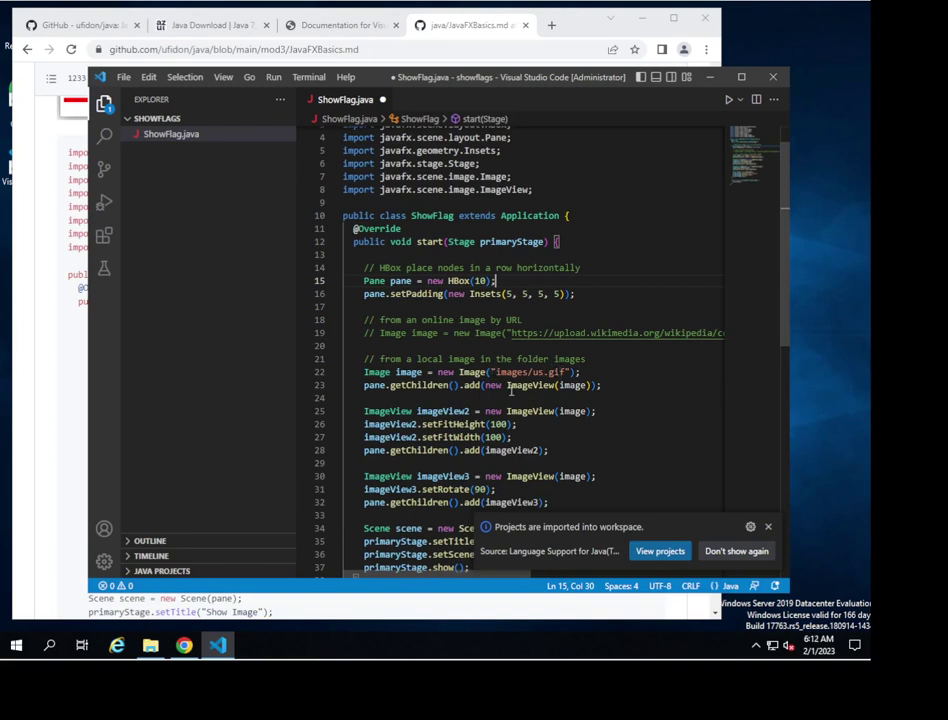
click(553, 373)
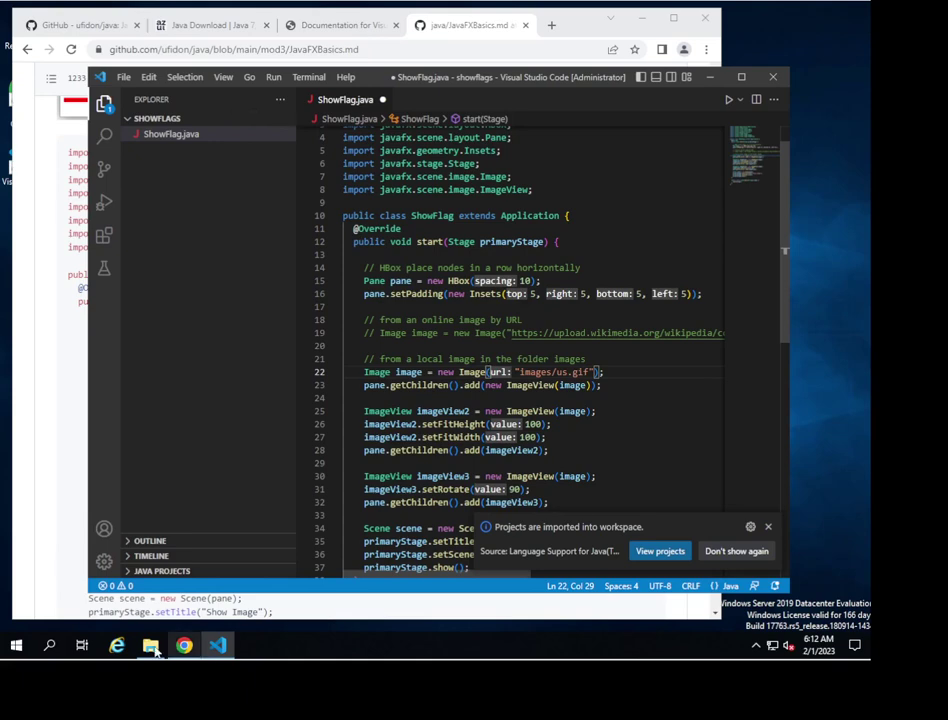
key(alt+Tab)
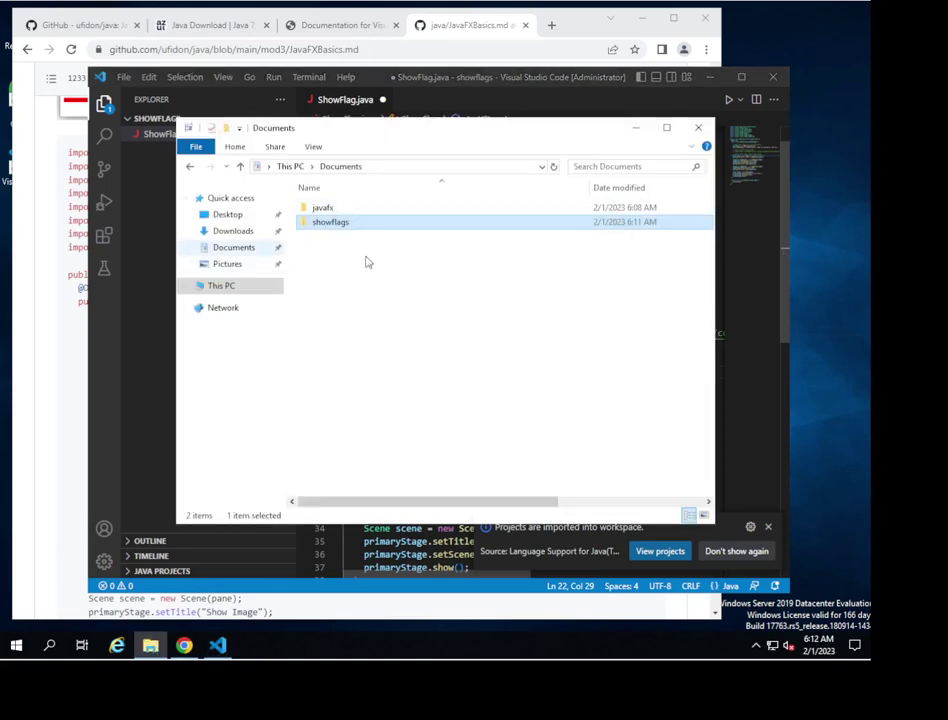
drag(500, 128, 542, 361)
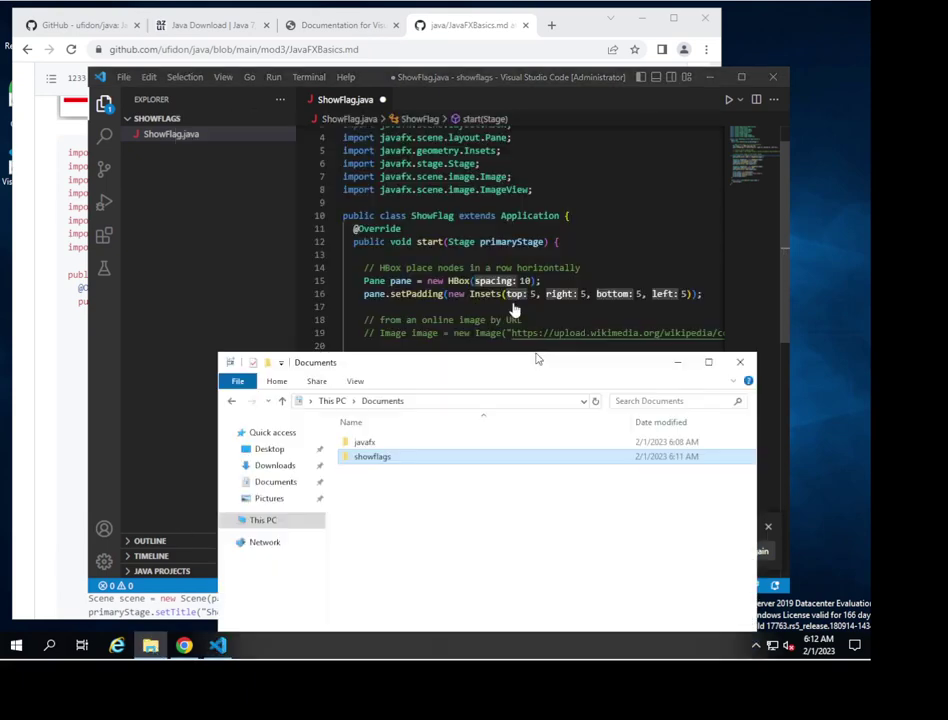
scroll(506, 266, down, 4)
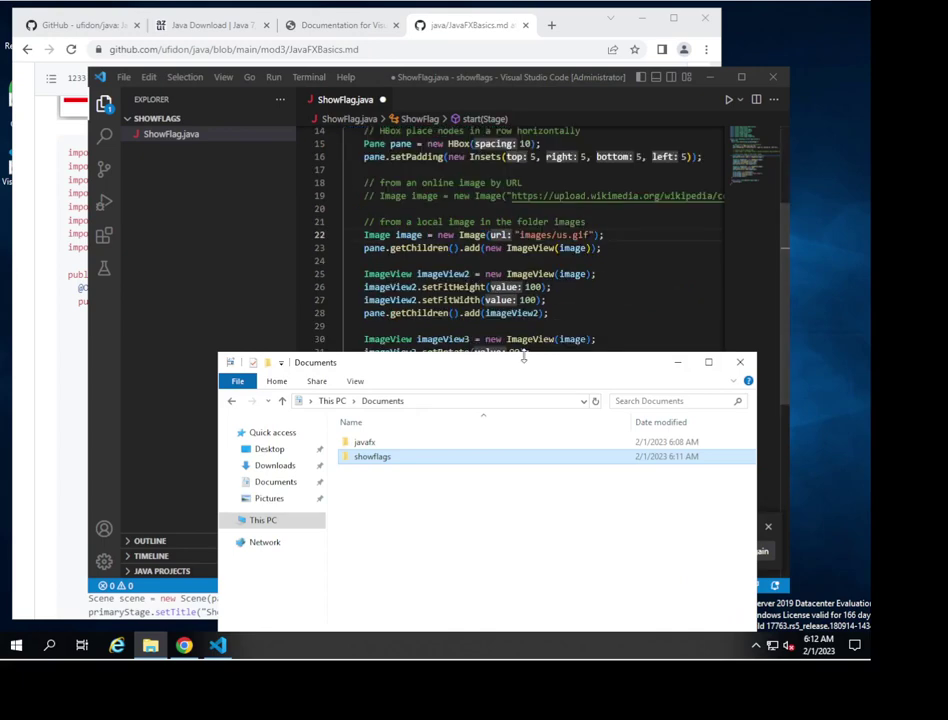
scroll(517, 187, down, 3)
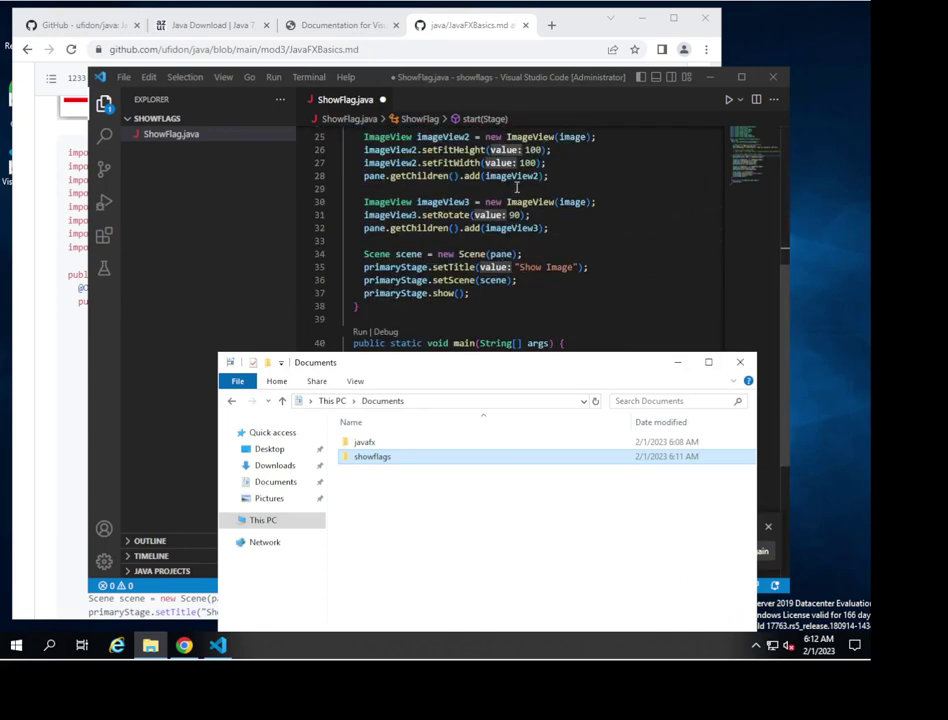
scroll(535, 236, up, 4)
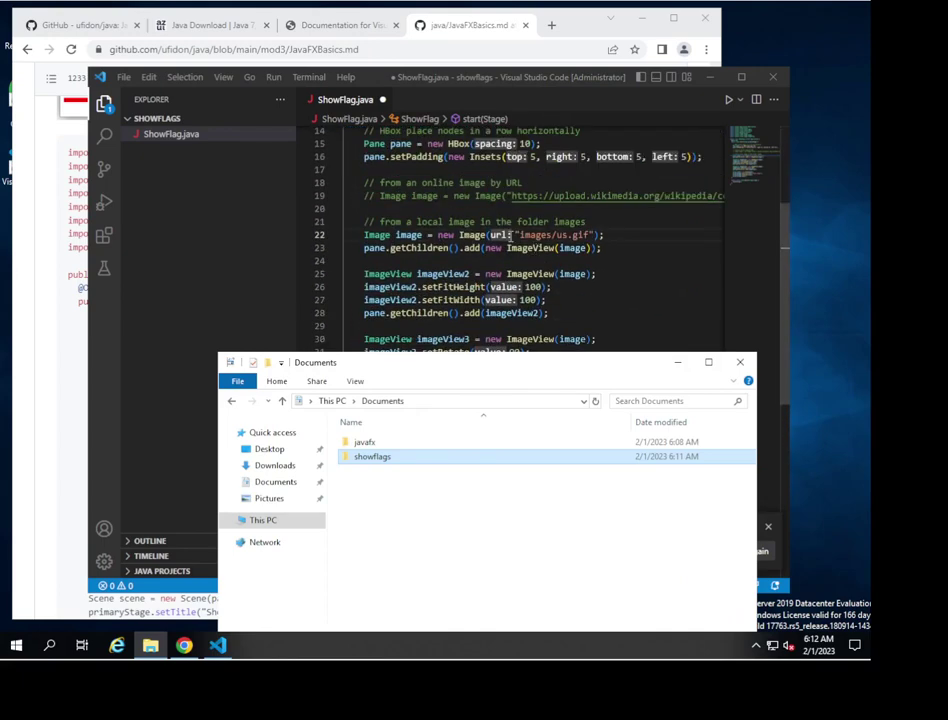
Create a folder named images inside the showflags folder and open it.
double_click(372, 457)
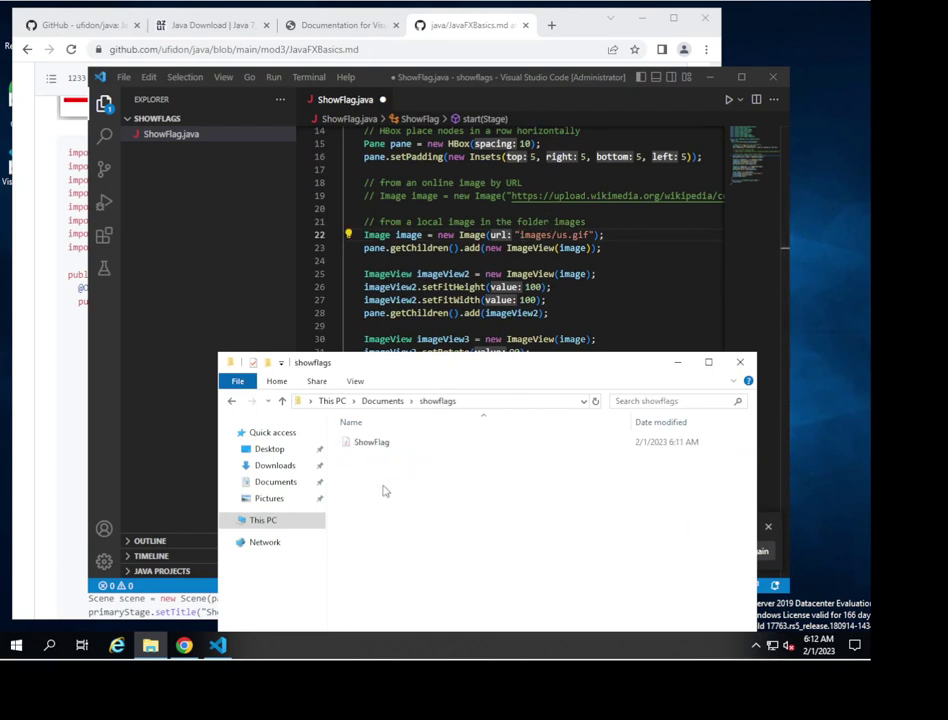
right_click(384, 491)
mouse_move(440, 455)
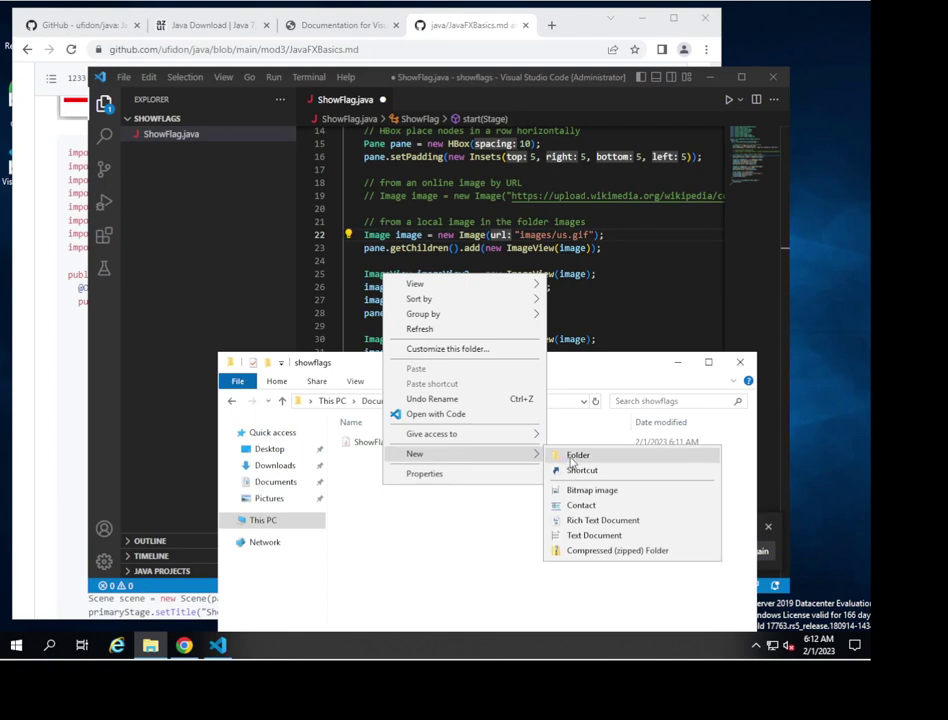
click(574, 456)
text(images)
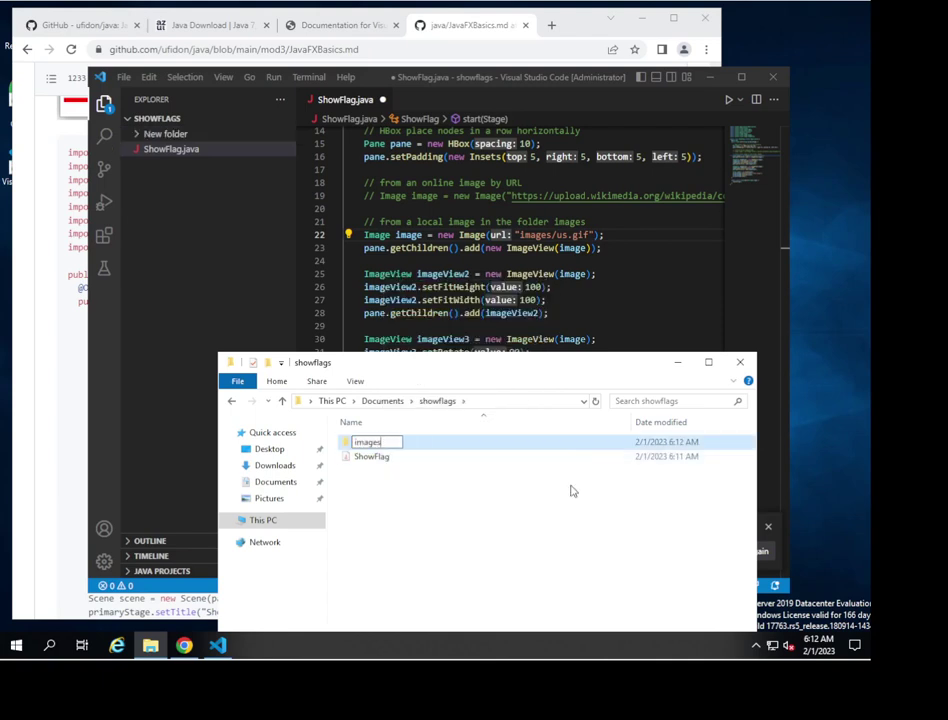
key(Return)
key(Return)
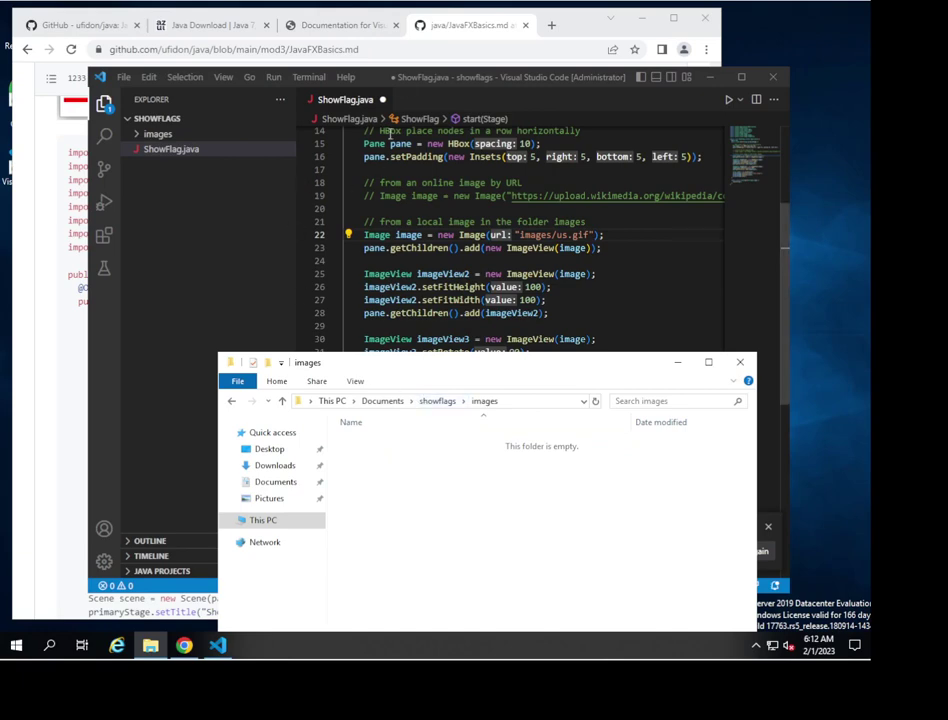
Switch to Chrome and open the root of the java repository from the JavaFX Basics page in a new tab.
click(427, 25)
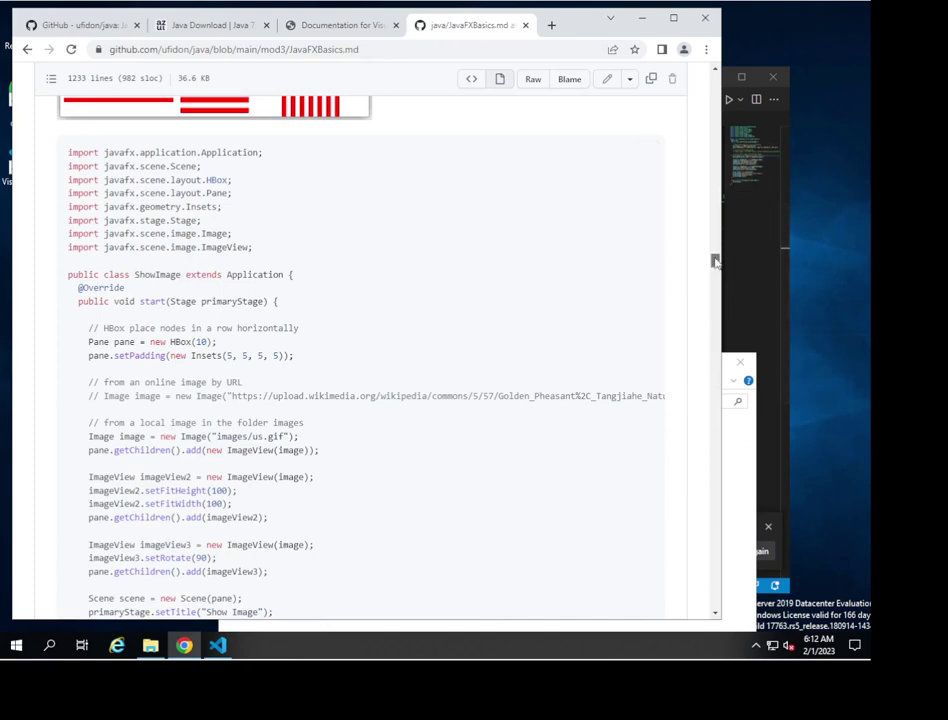
drag(714, 264, 688, 89)
scroll(389, 152, up, 1)
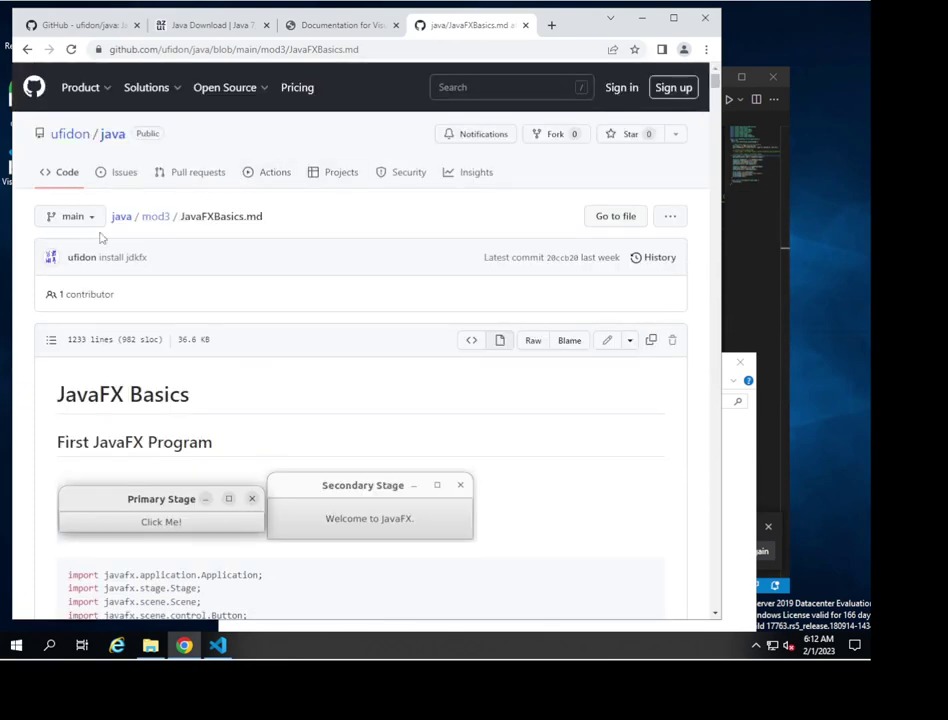
right_click(121, 218)
click(158, 228)
click(477, 30)
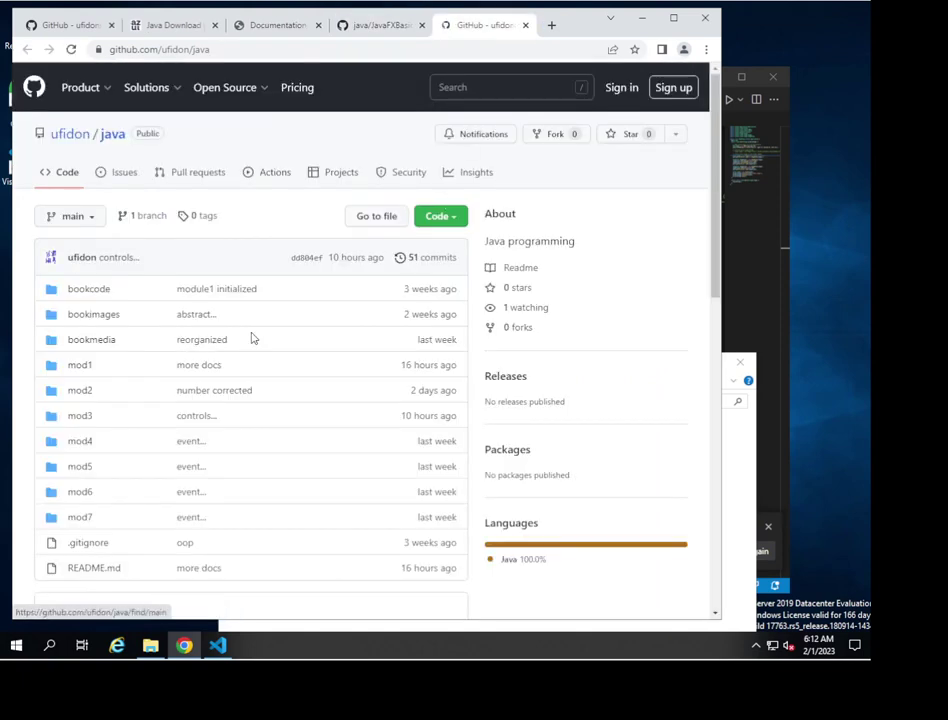
Look inside the repository's bookmedia folder, and download the whole java repository as a ZIP archive from its root page.
click(96, 345)
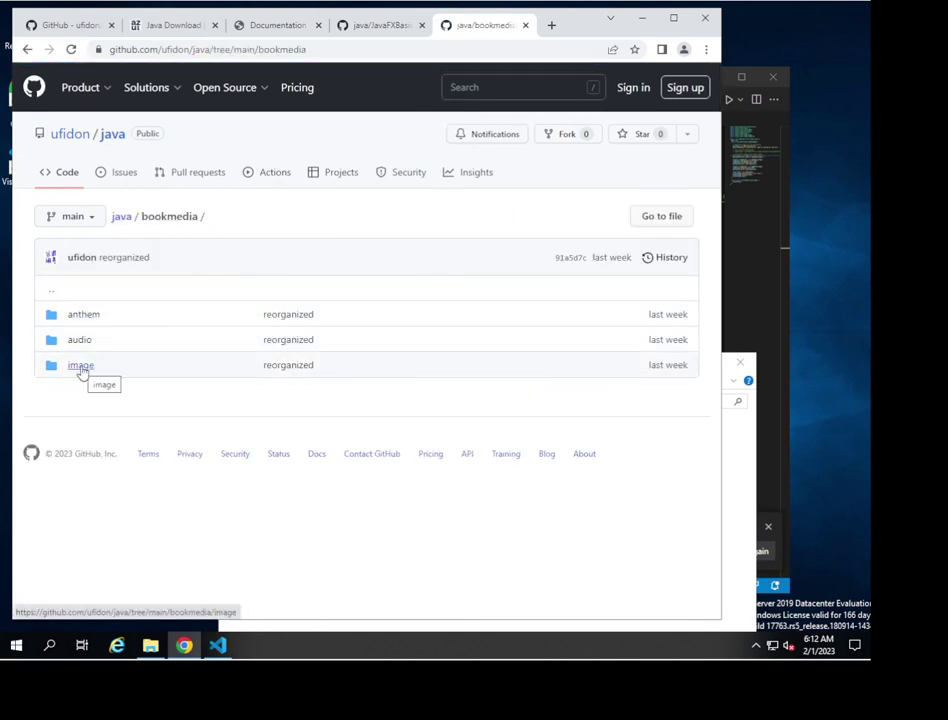
click(111, 138)
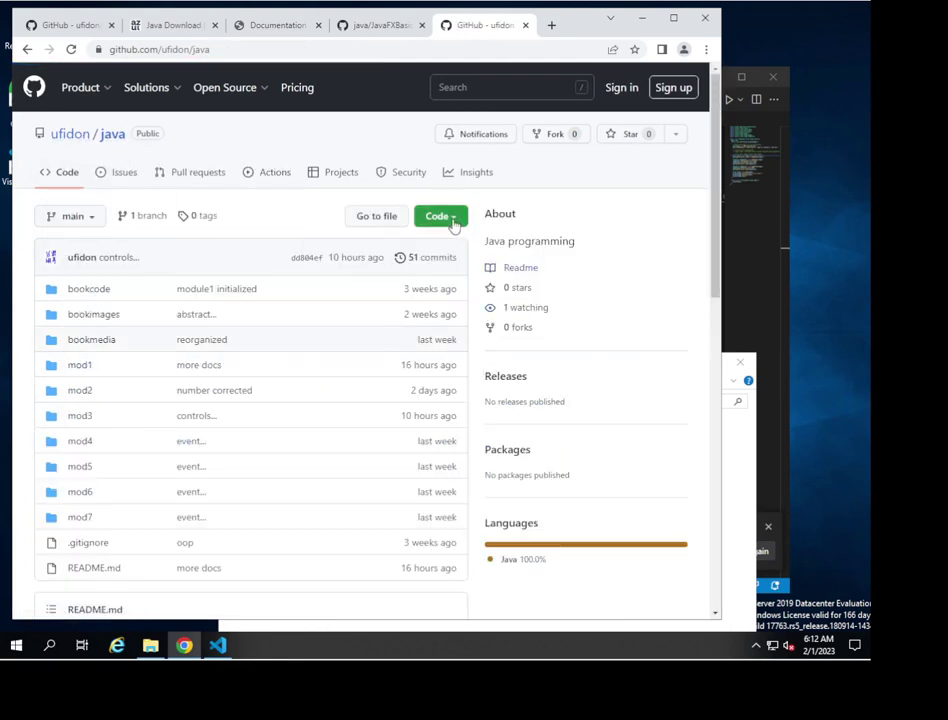
click(452, 218)
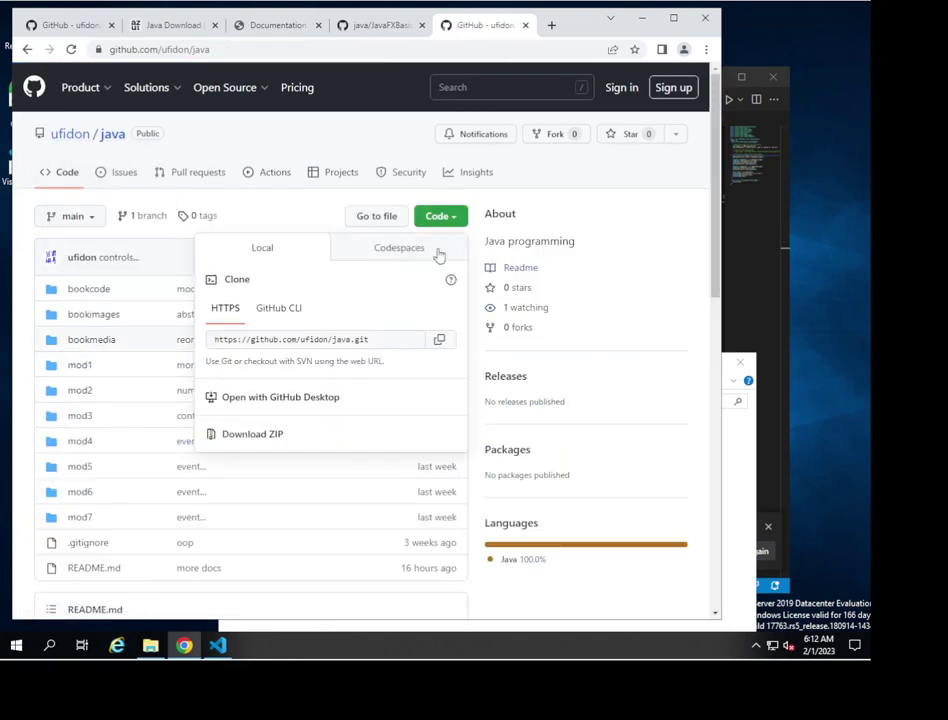
click(245, 442)
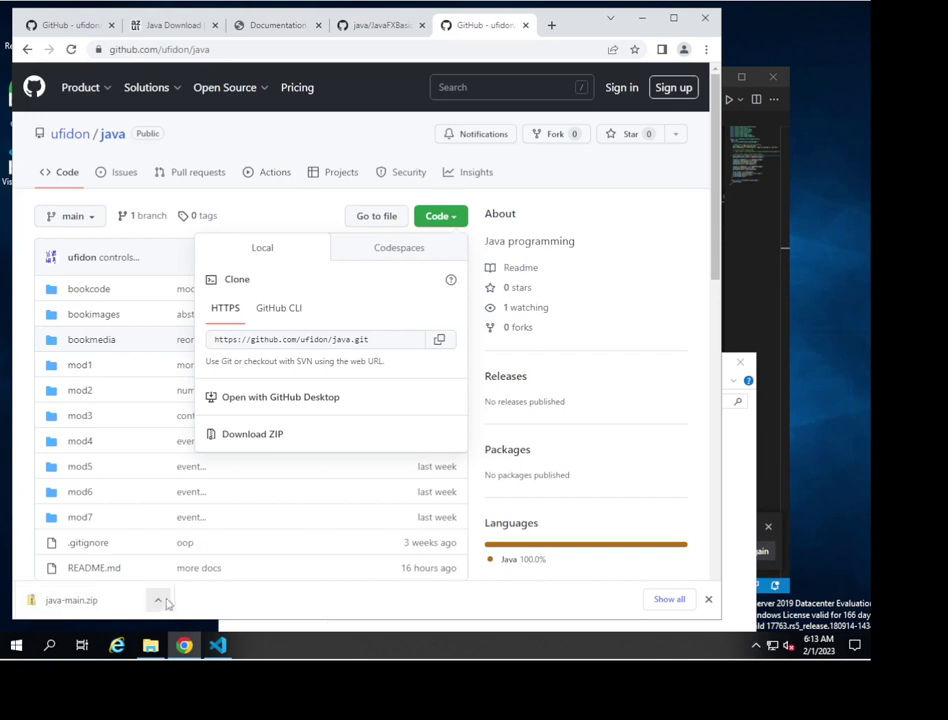
Show the downloaded java-main.zip in its folder and extract it to the java-main folder in Downloads.
click(157, 604)
click(205, 553)
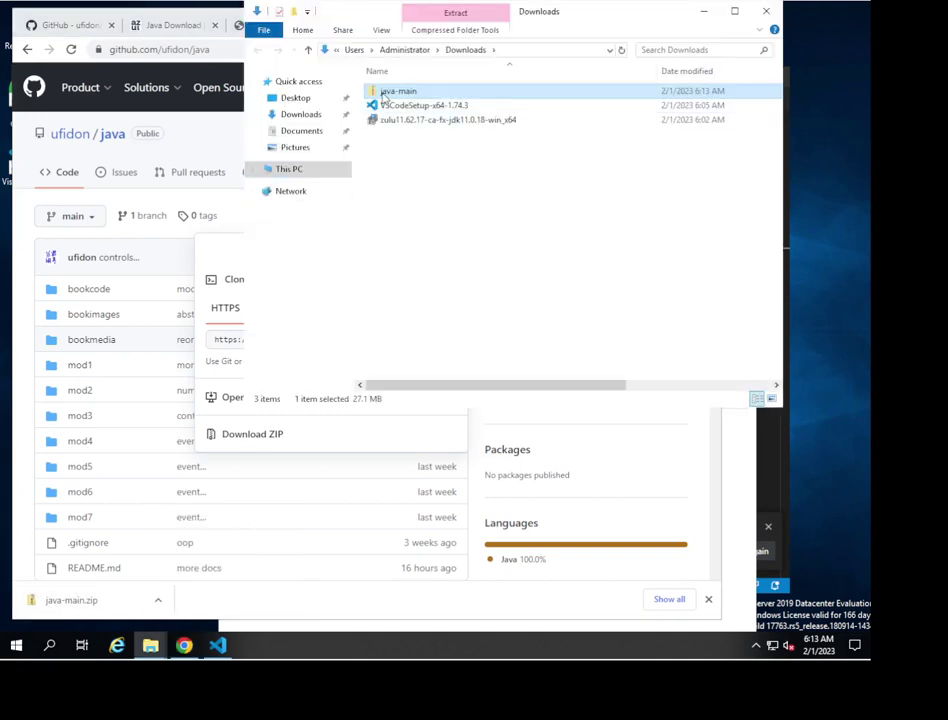
right_click(385, 95)
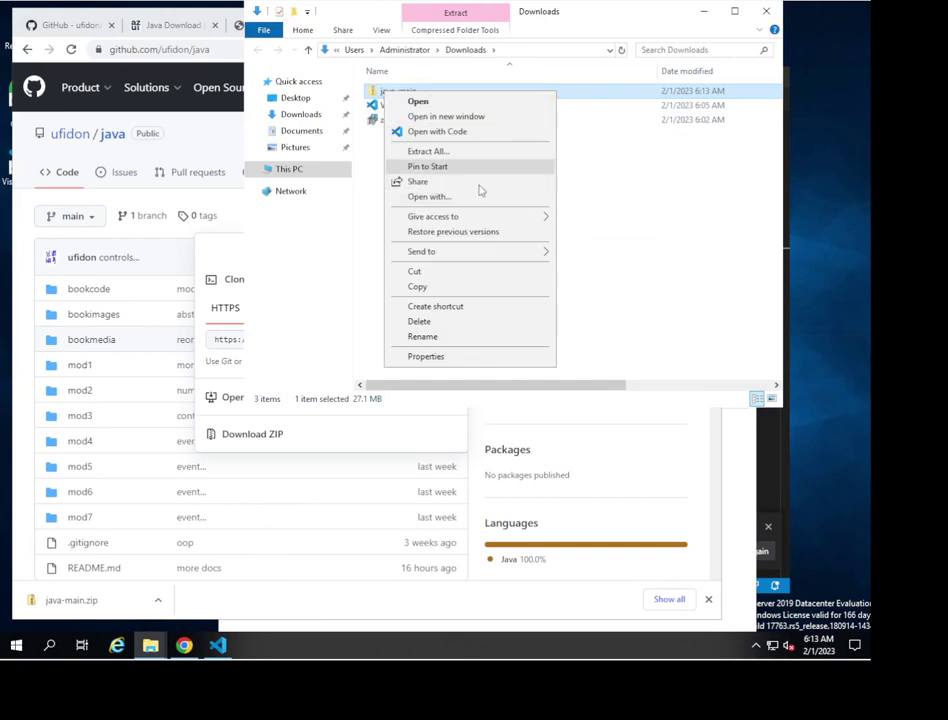
click(464, 152)
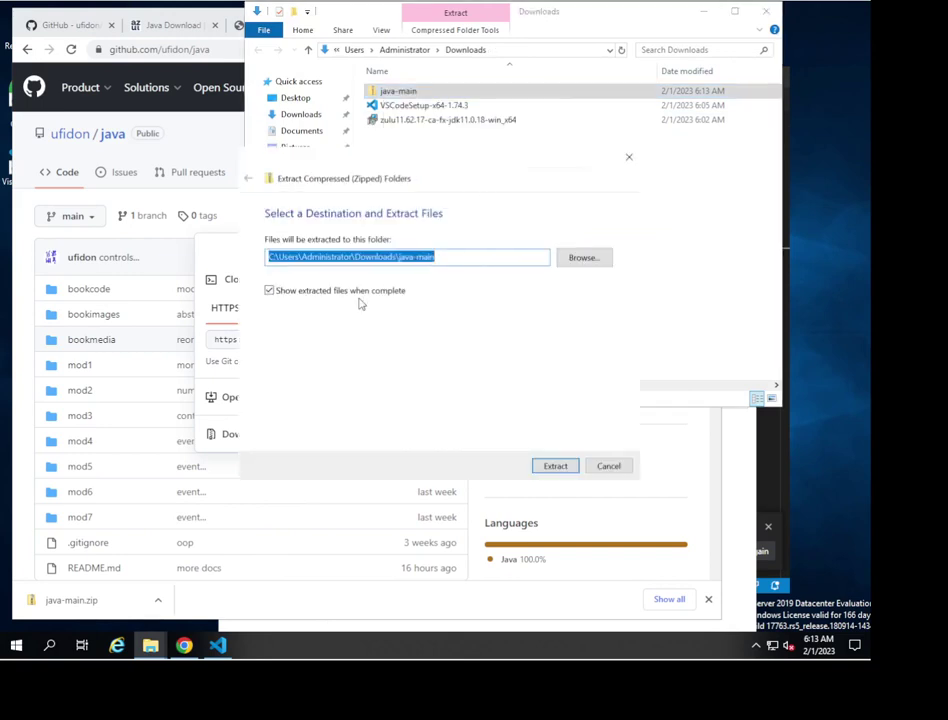
click(552, 470)
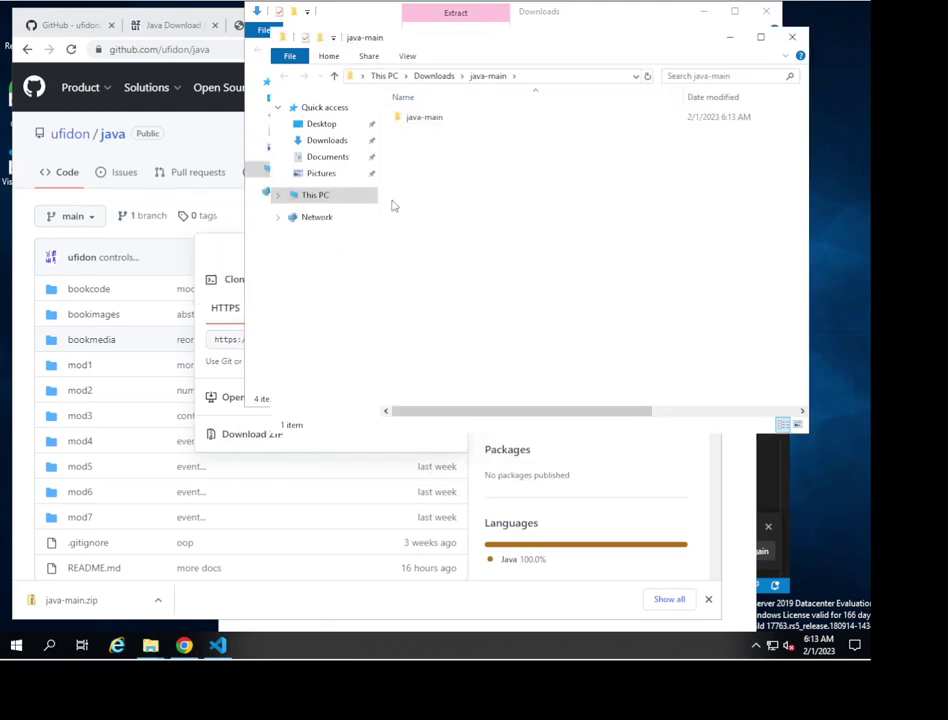
Open the image folder under bookmedia in the extracted java-main folder and locate the us image files.
double_click(424, 121)
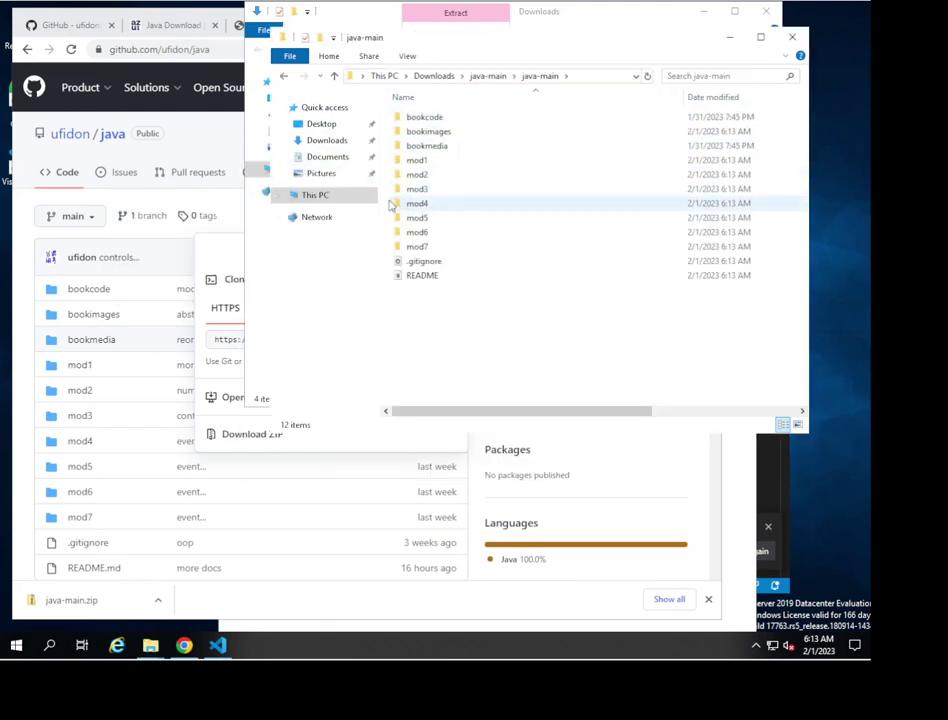
double_click(440, 148)
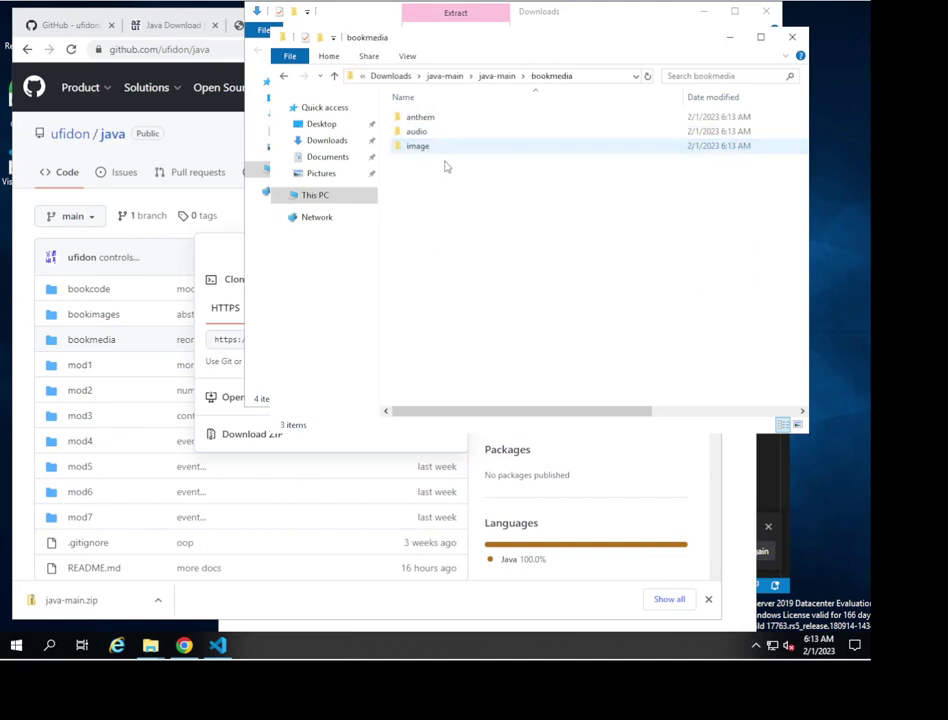
double_click(418, 148)
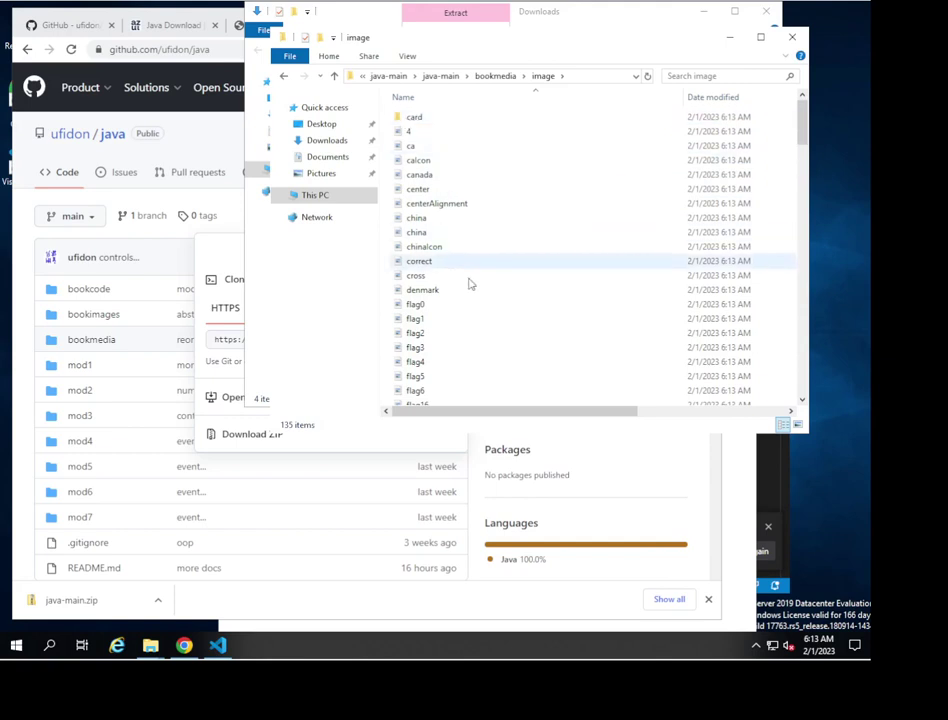
scroll(490, 310, down, 20)
scroll(502, 322, down, 13)
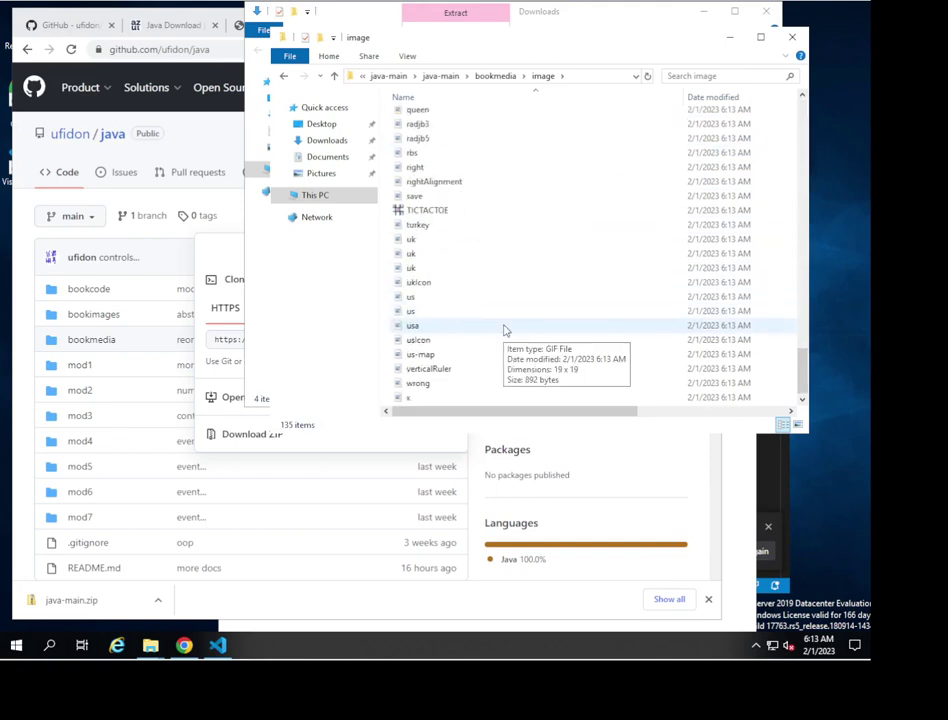
scroll(504, 330, up, 6)
scroll(504, 330, down, 5)
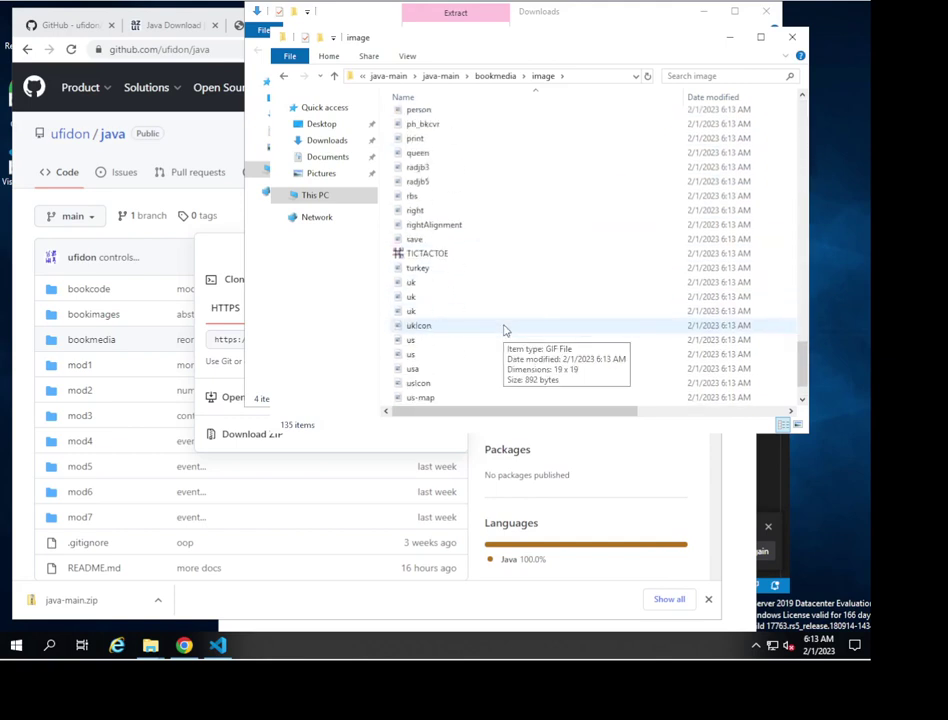
click(415, 341)
click(413, 354)
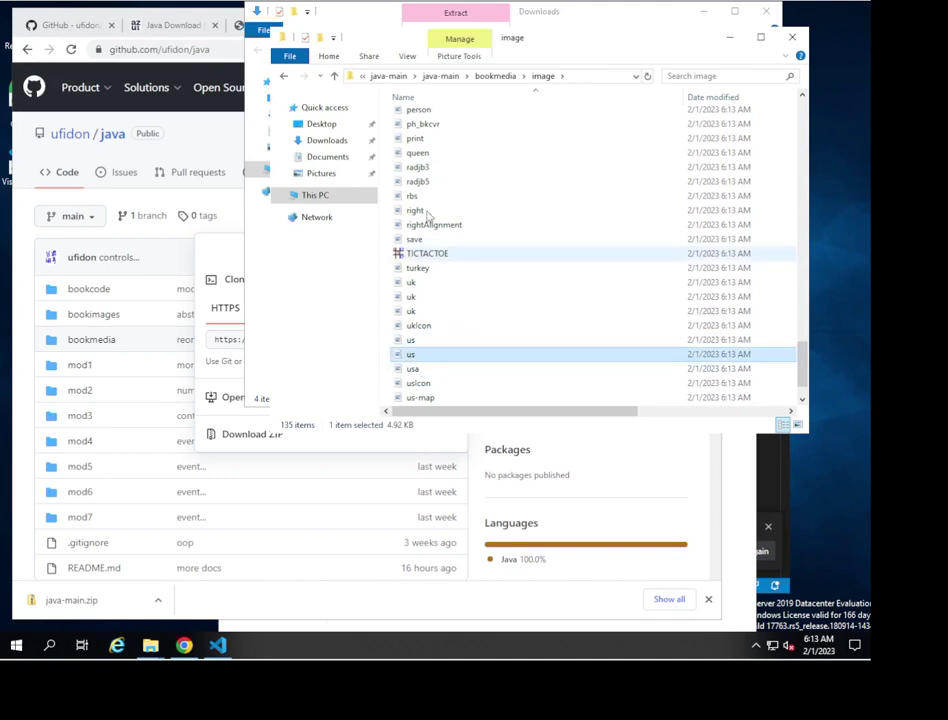
Turn on file name extensions so image files with the same name can be told apart.
click(406, 56)
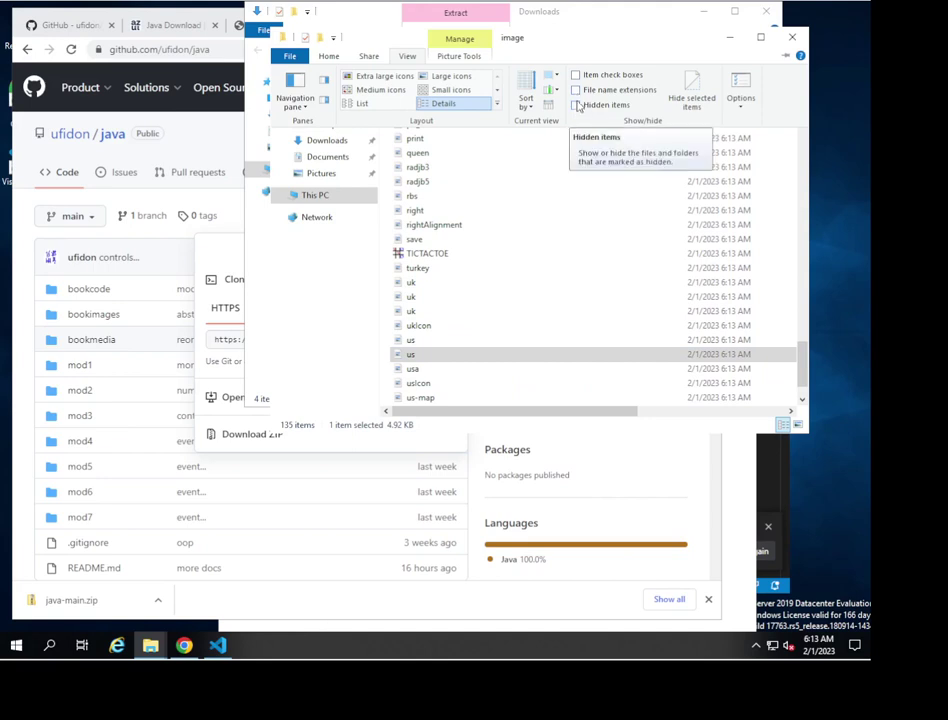
click(577, 90)
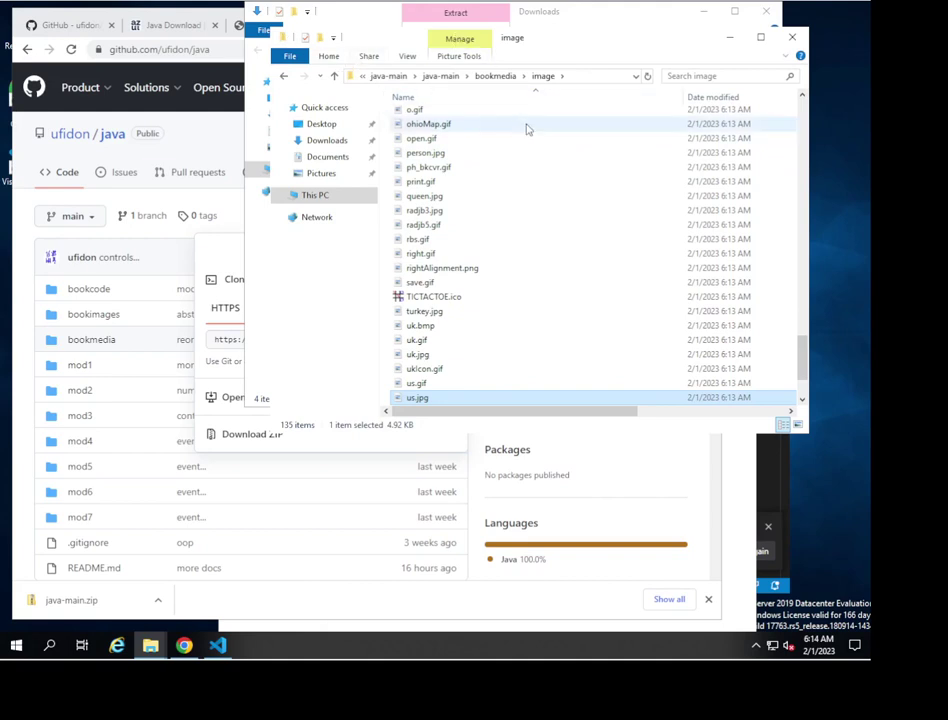
click(445, 153)
click(466, 213)
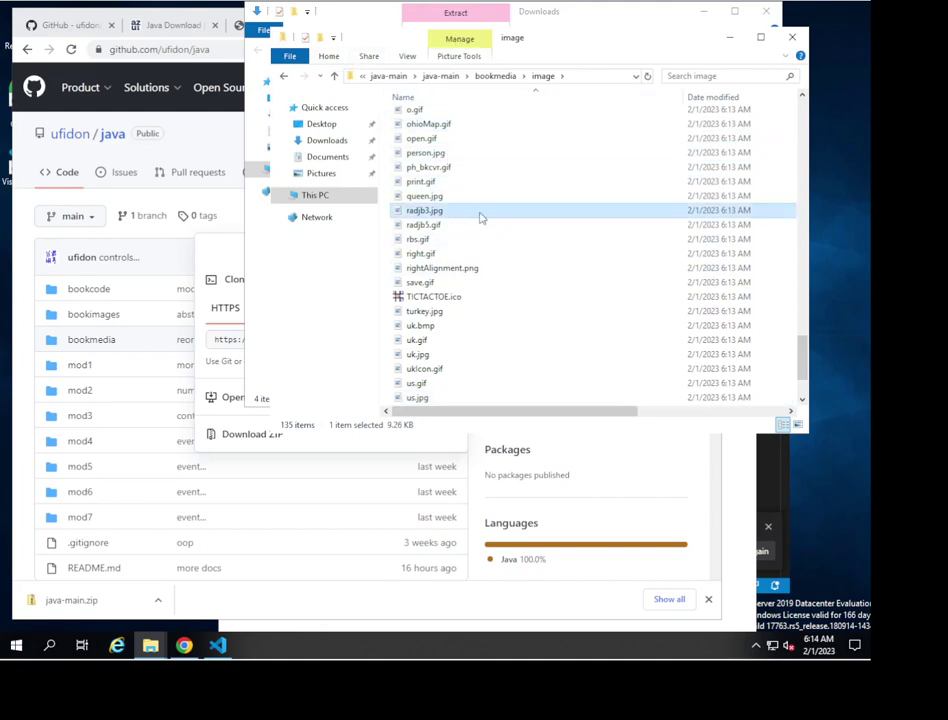
scroll(478, 214, up, 3)
click(407, 56)
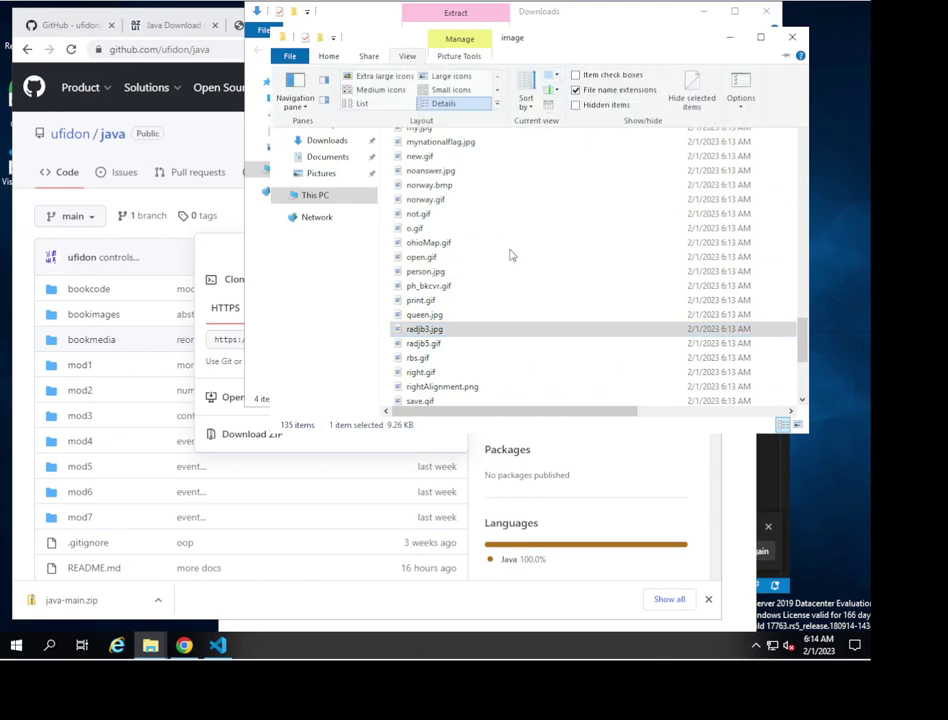
Copy us.gif from the repository's image folder.
scroll(490, 290, down, 5)
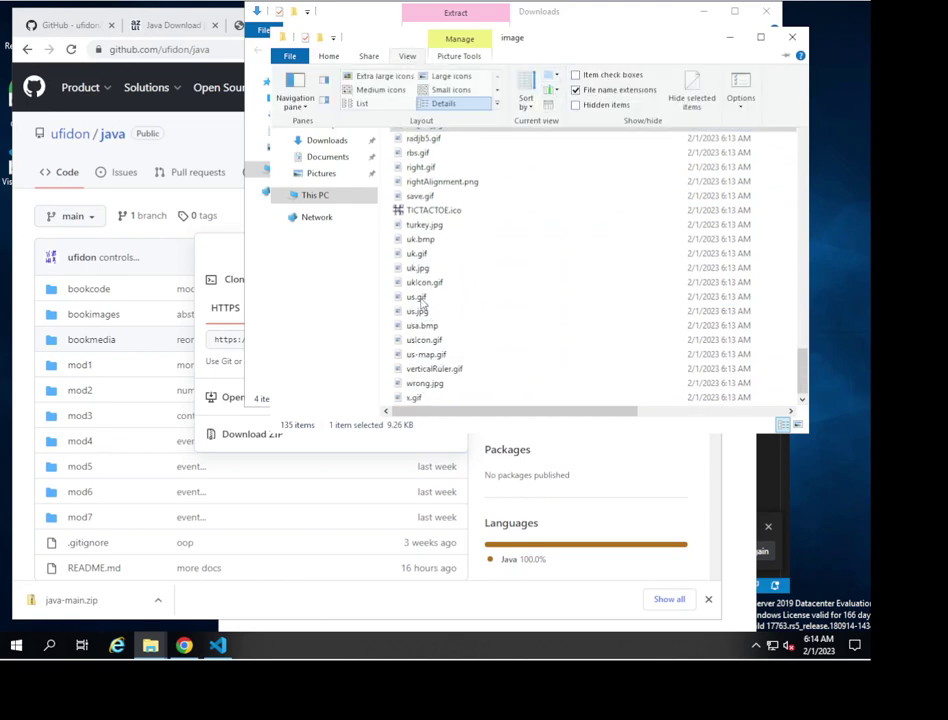
click(420, 303)
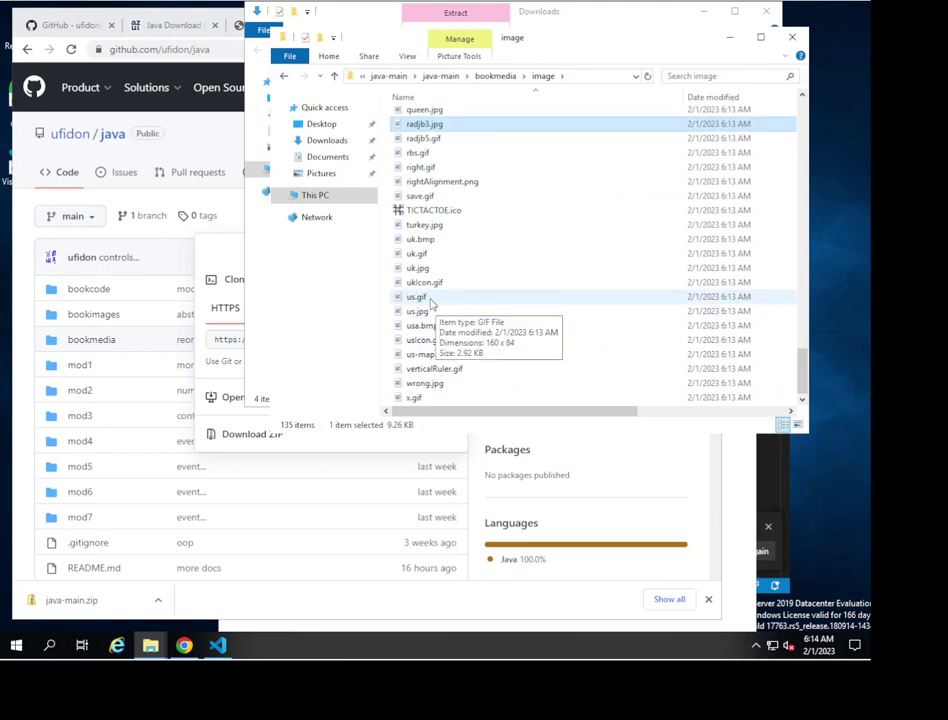
click(425, 298)
right_click(424, 298)
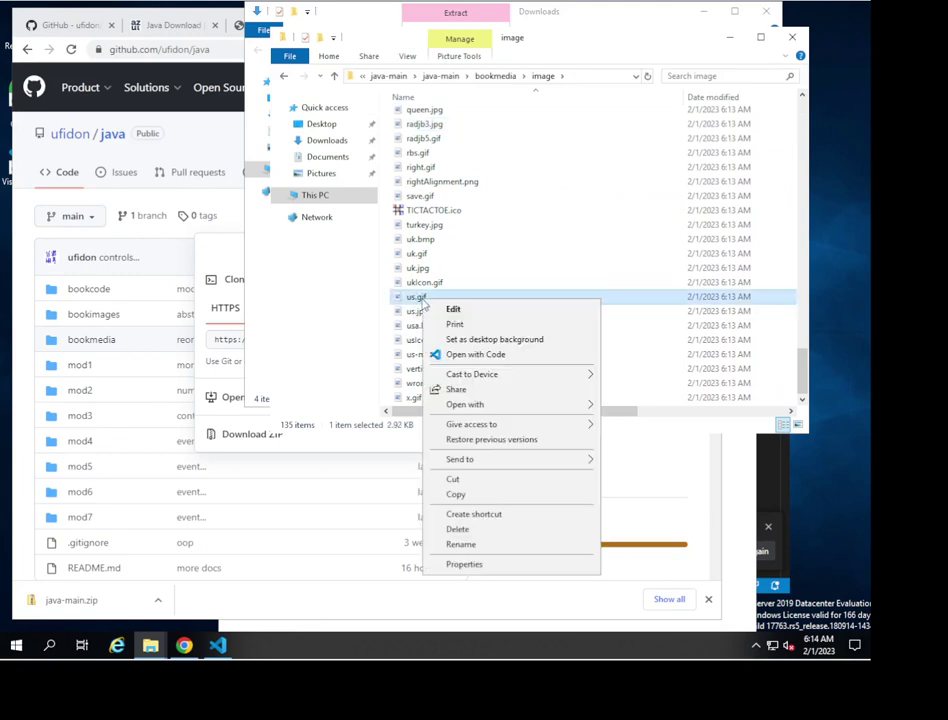
click(487, 496)
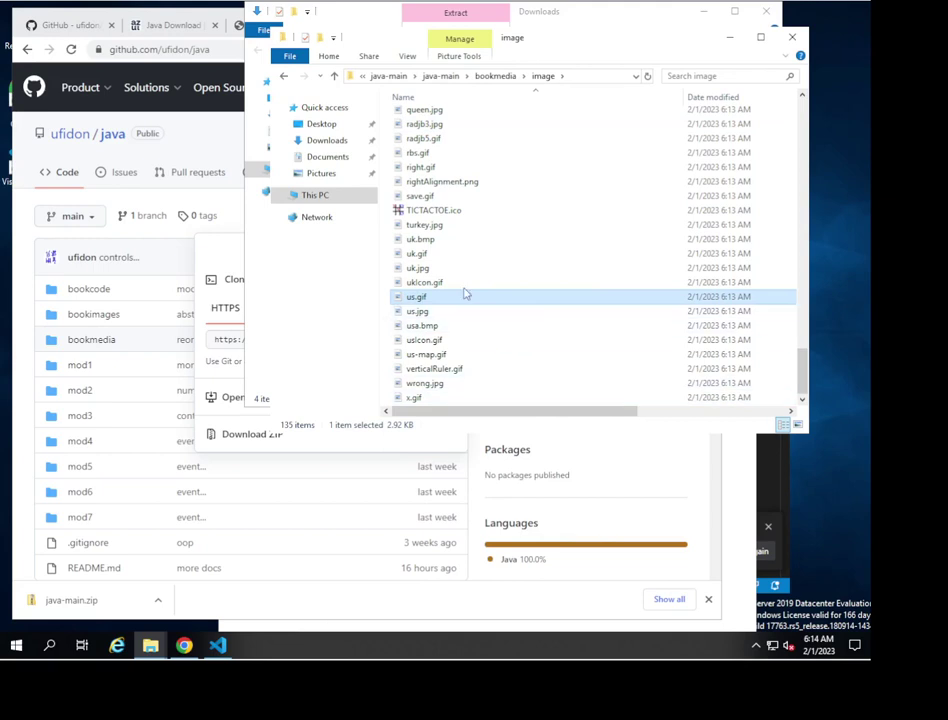
Put away the image and Downloads windows, and paste us.gif into the images folder inside showflags.
click(743, 40)
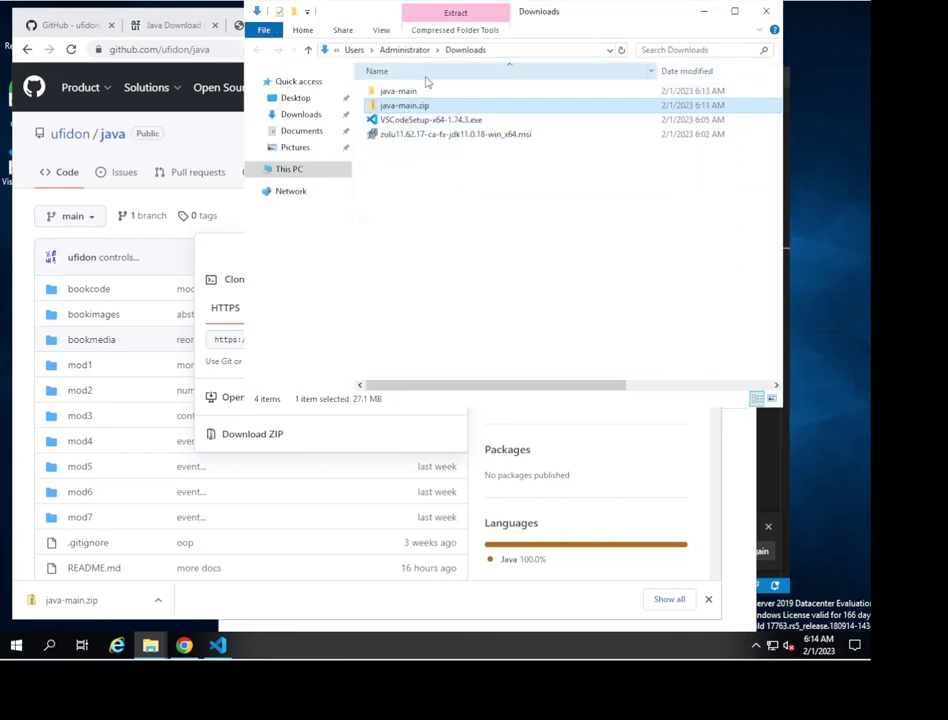
click(766, 11)
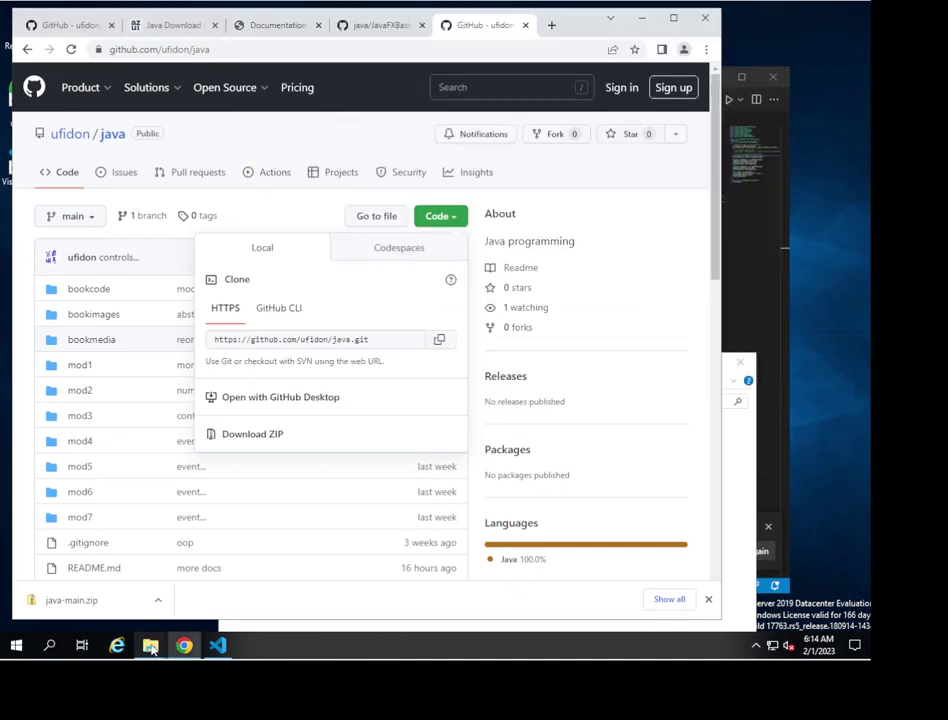
mouse_move(150, 645)
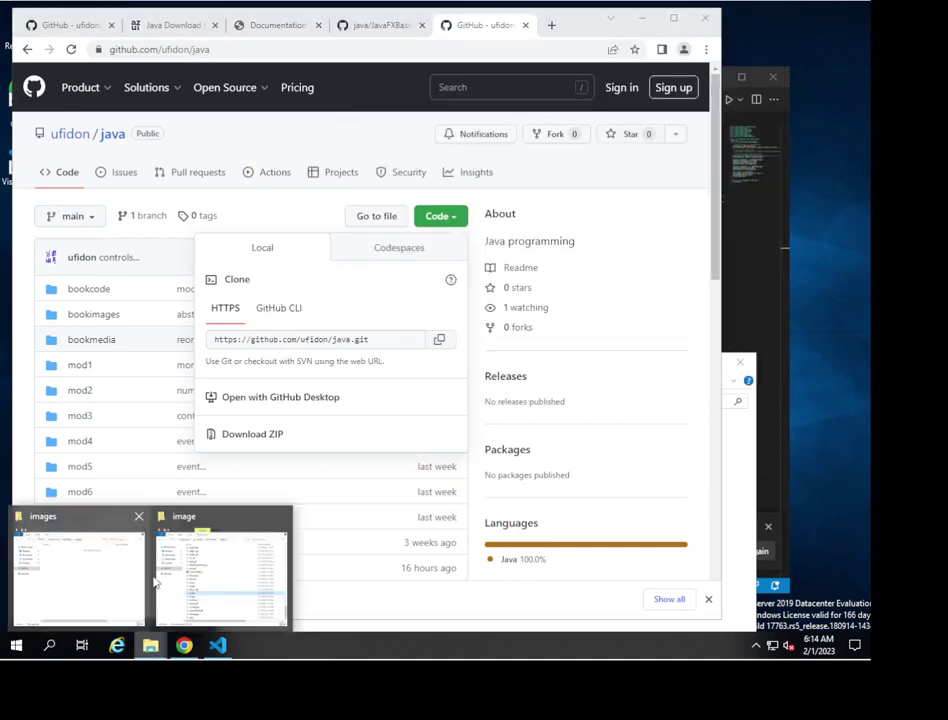
click(68, 578)
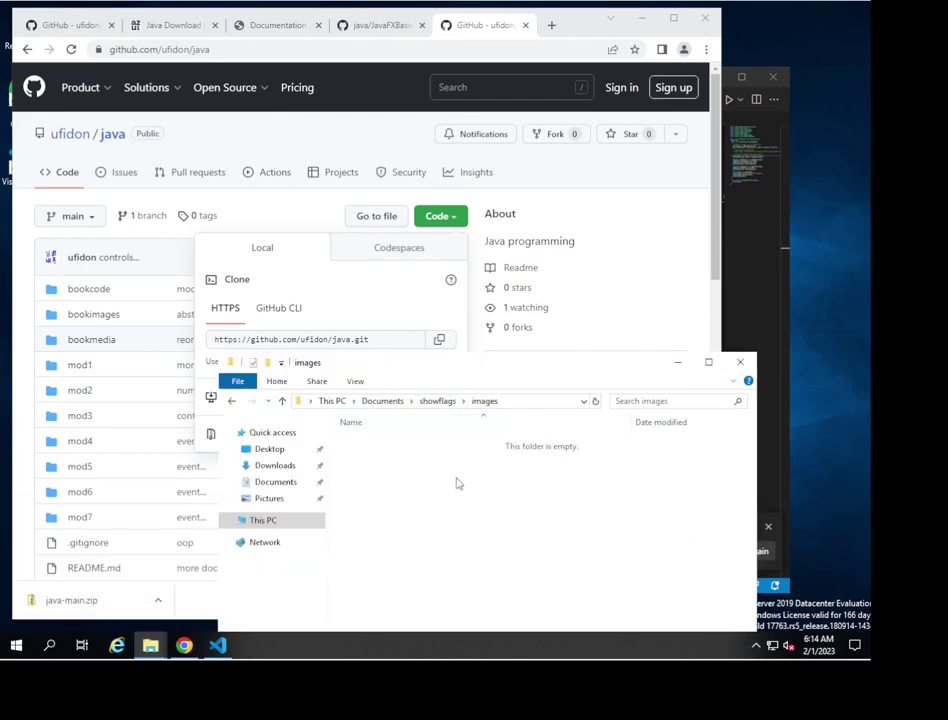
right_click(395, 505)
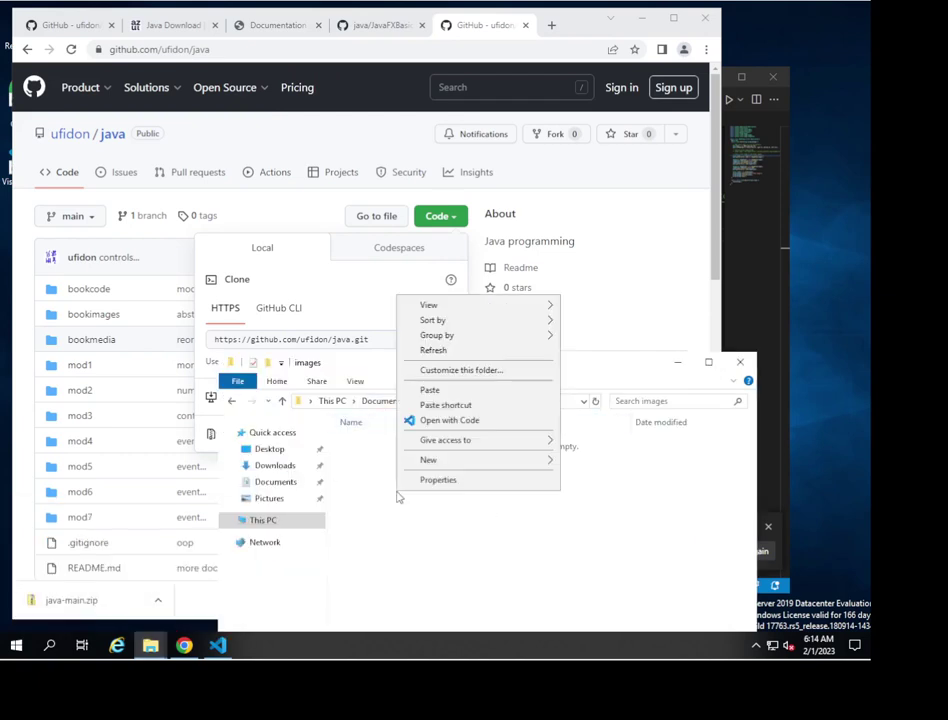
click(465, 390)
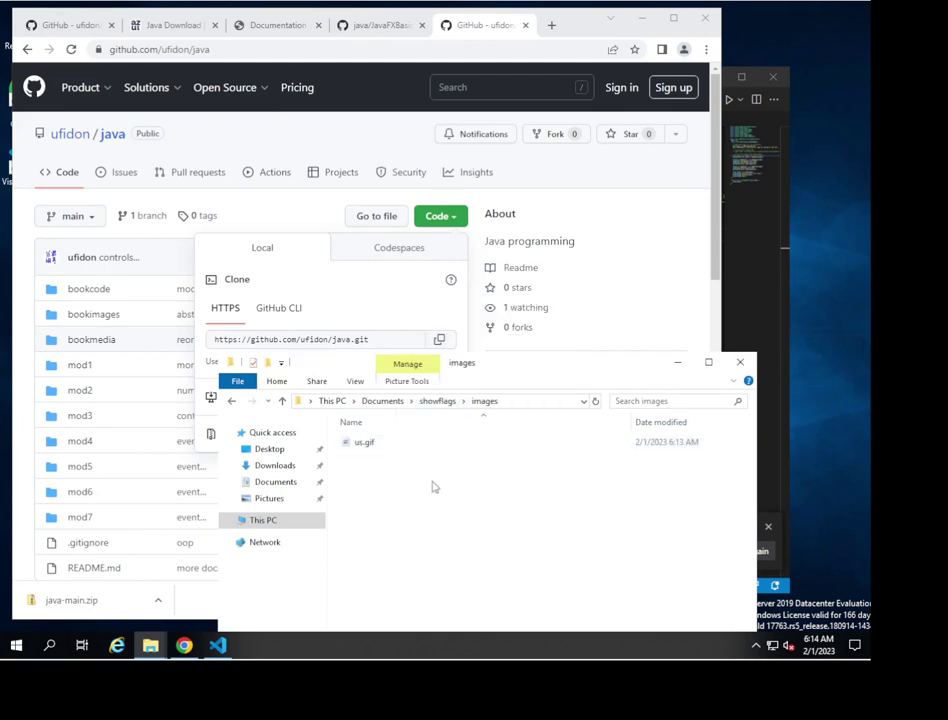
Check the contents of the showflags folder and its images subfolder, ending in showflags.
click(437, 402)
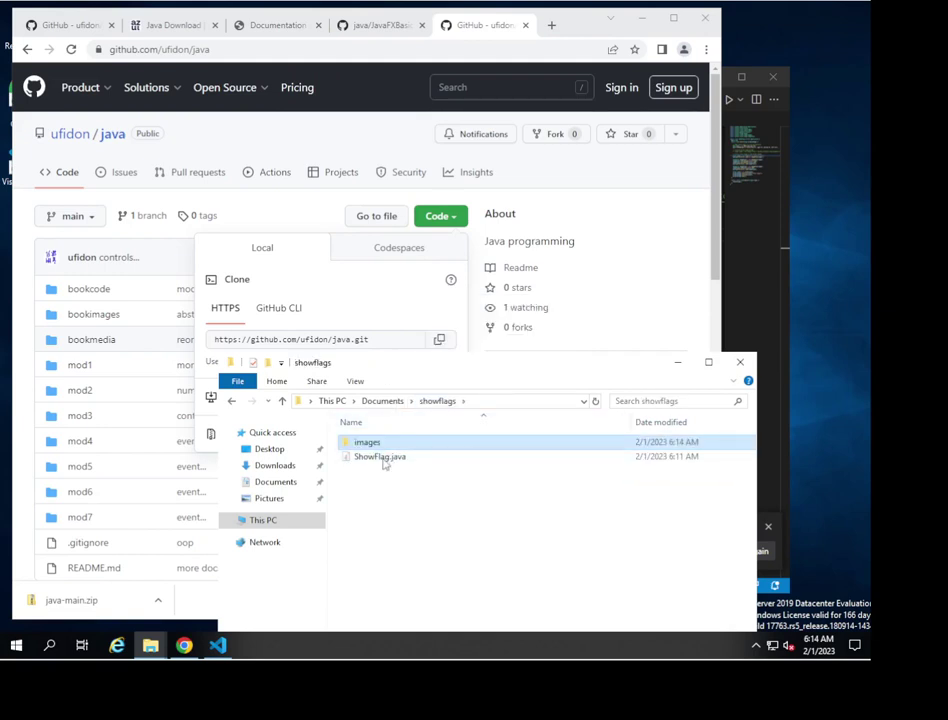
double_click(368, 443)
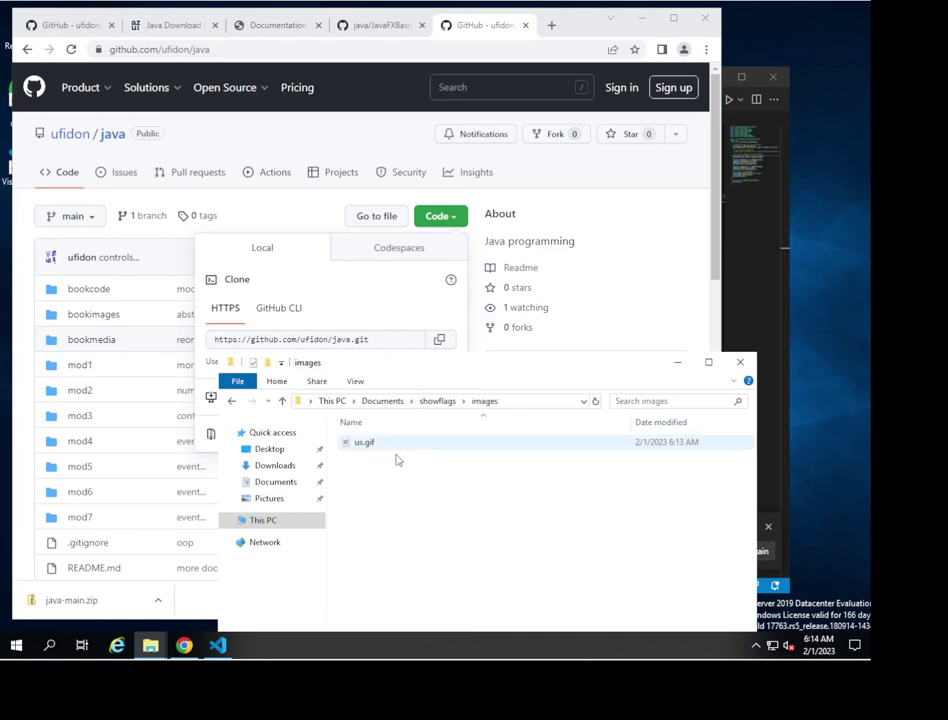
click(436, 401)
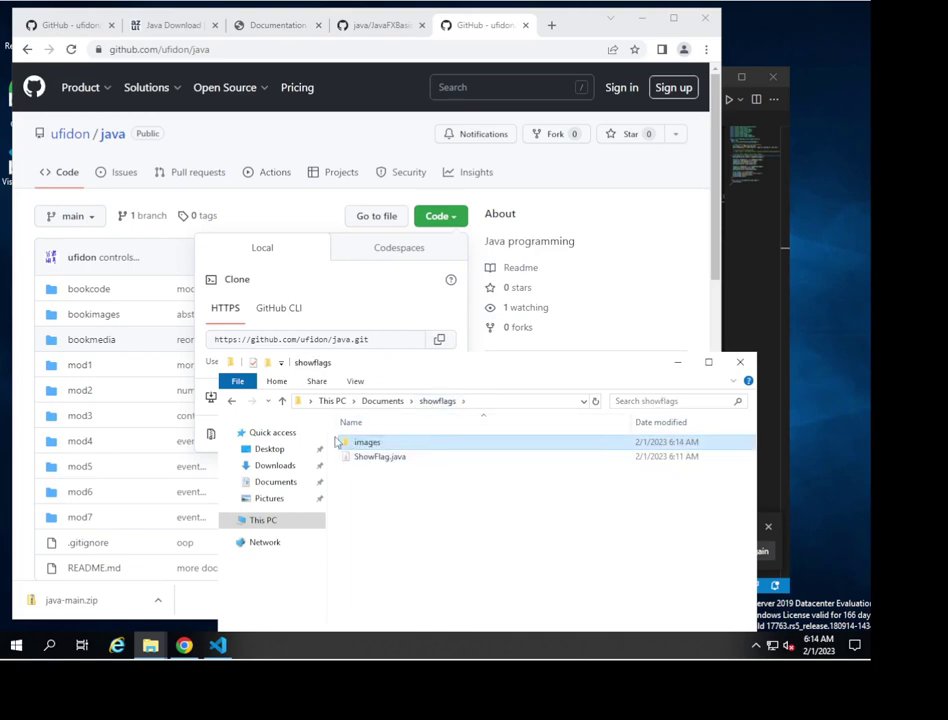
Switch to Visual Studio Code, dismiss the project import notification, and run ShowFlag.java without debugging.
click(740, 296)
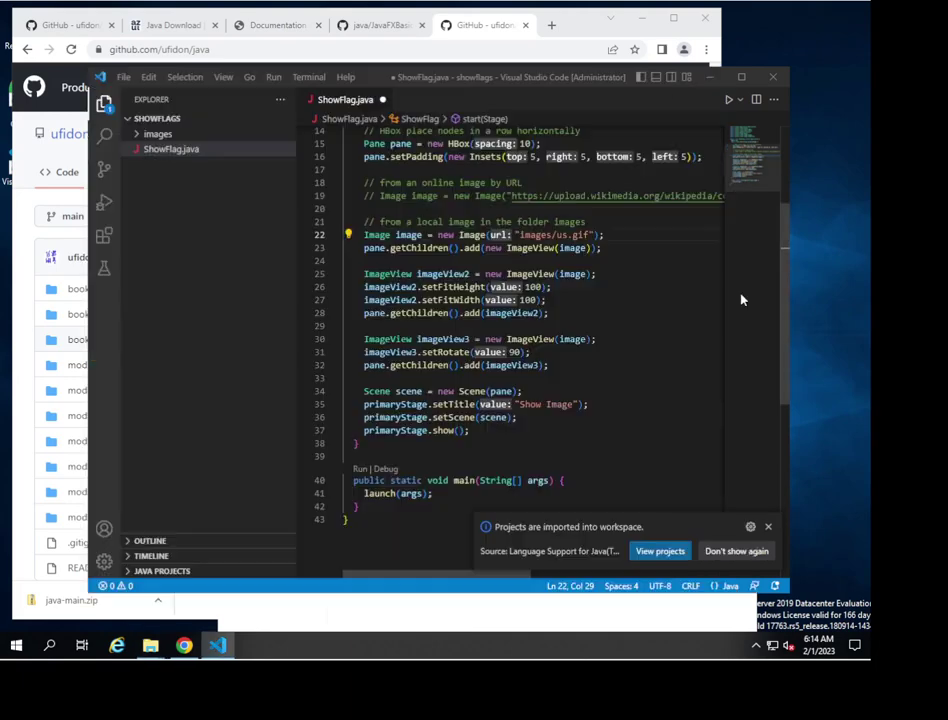
scroll(477, 283, down, 4)
scroll(477, 283, up, 8)
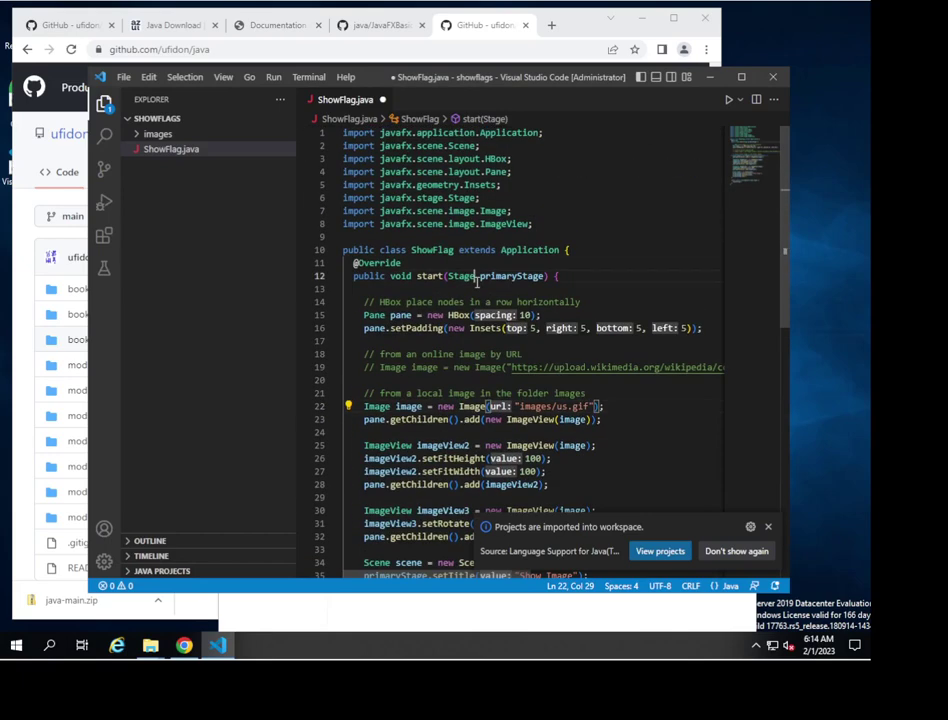
click(470, 277)
click(768, 527)
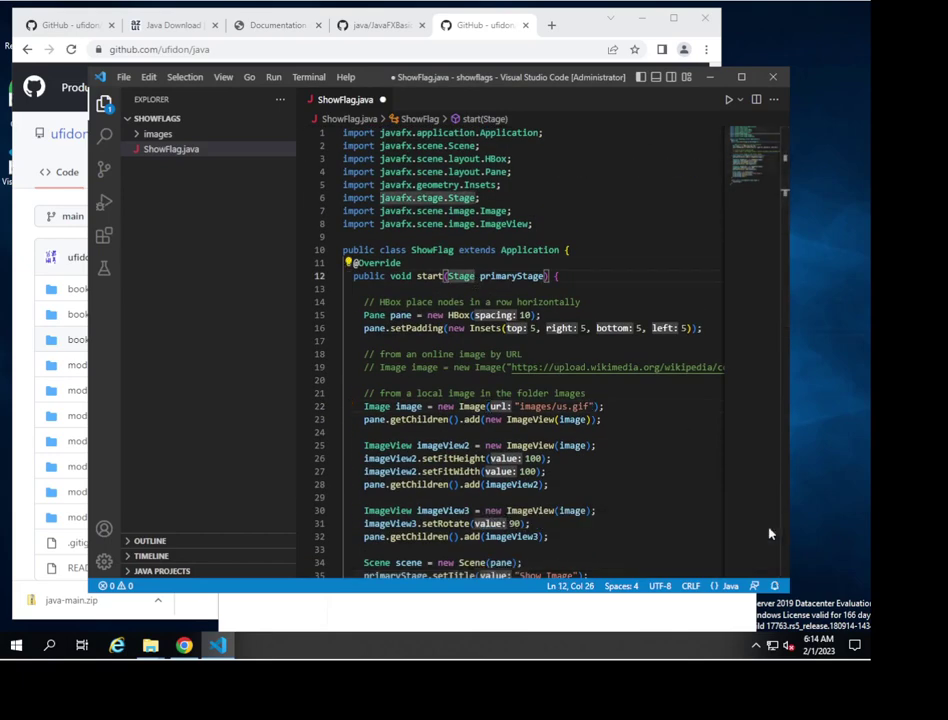
click(271, 78)
click(277, 117)
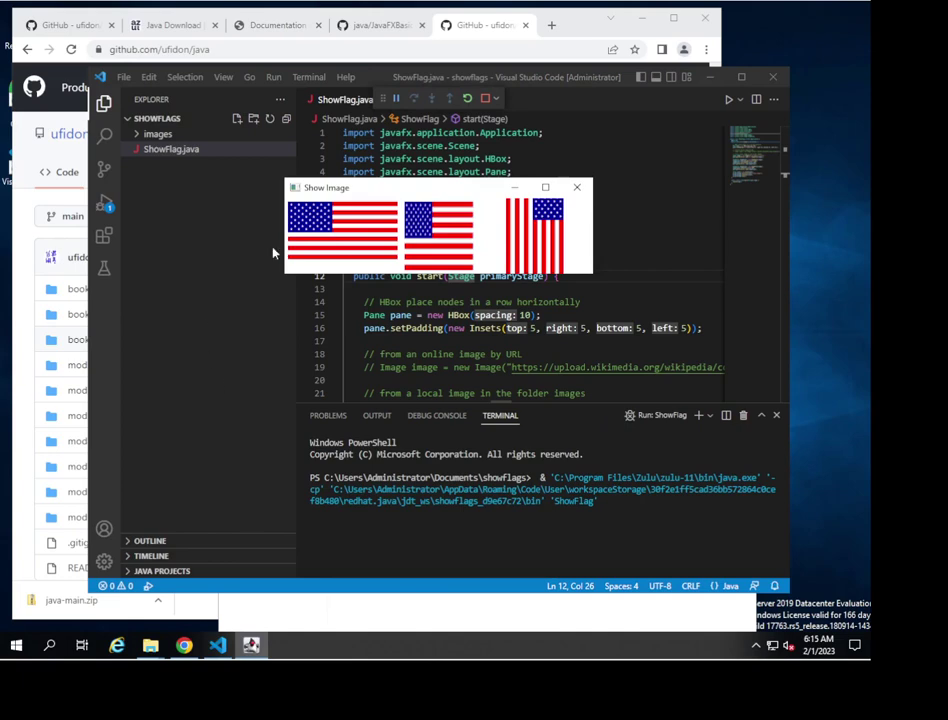
Move the Show Image window aside to view the flags, and close it along with Visual Studio Code.
drag(434, 193, 360, 214)
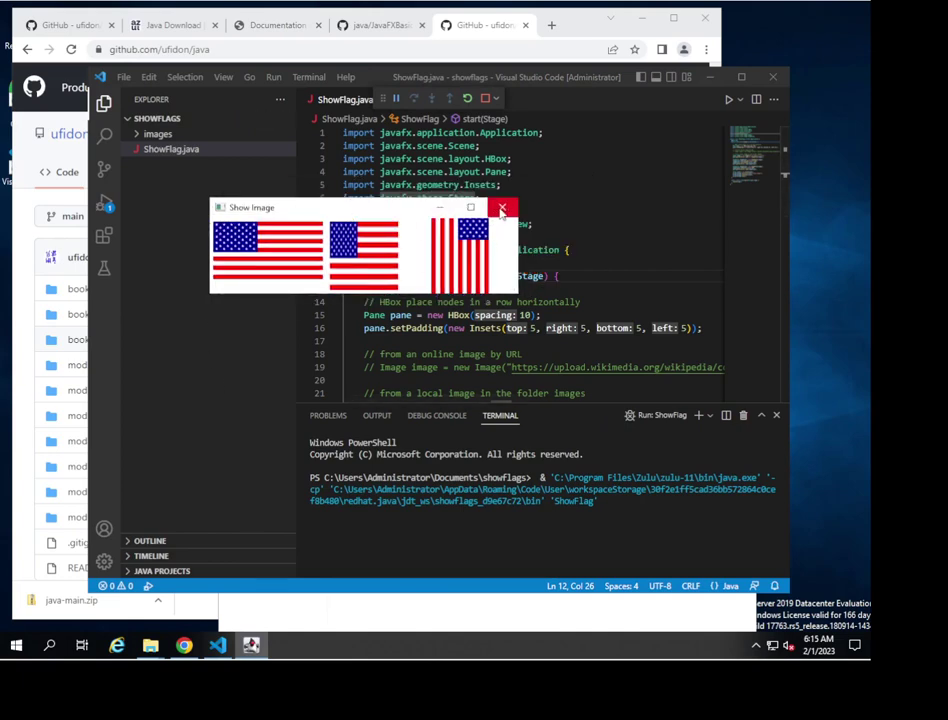
click(502, 210)
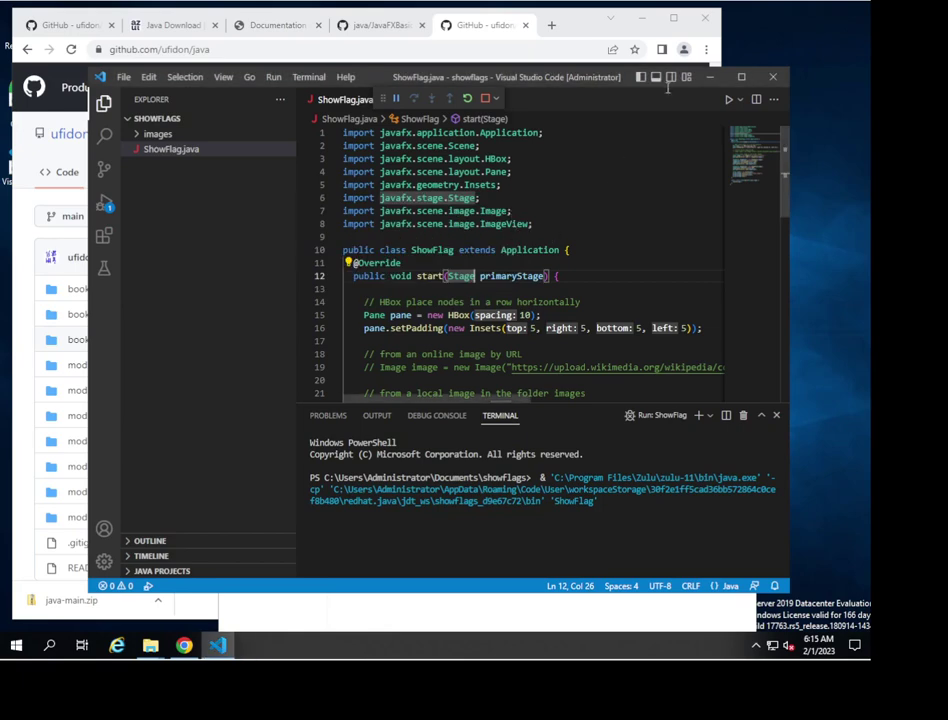
click(772, 80)
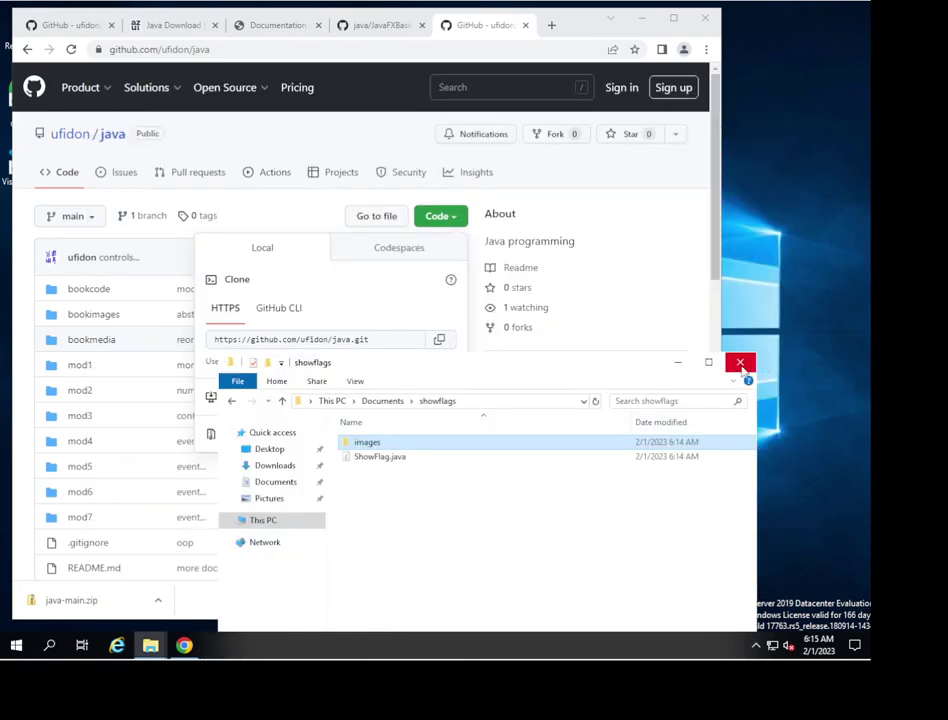
click(421, 474)
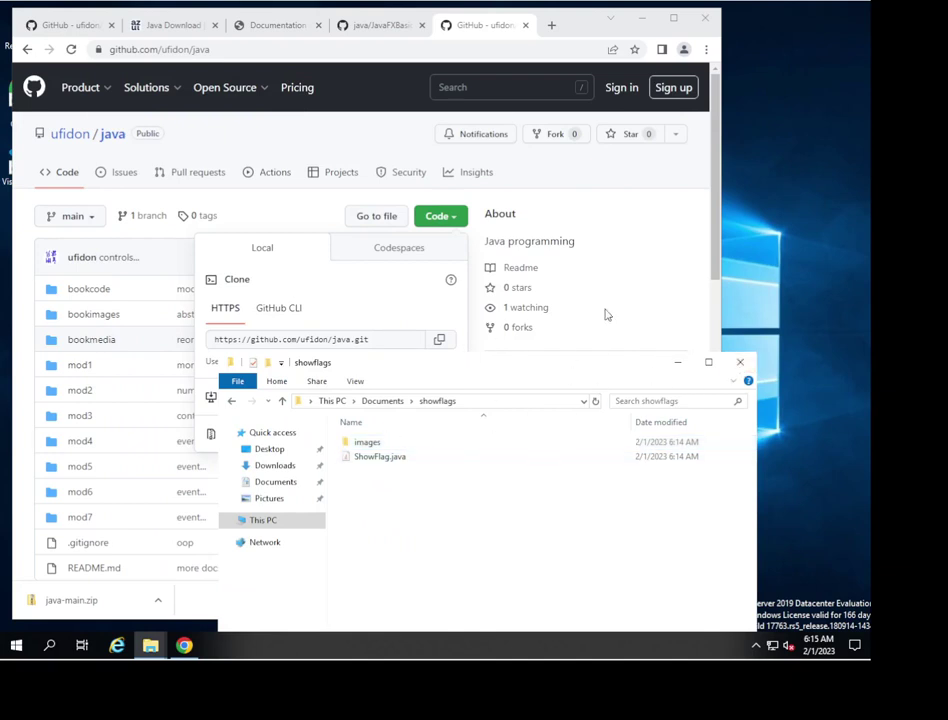
Close the browser, bring the showflags folder window into full view, and open Command Prompt.
click(705, 22)
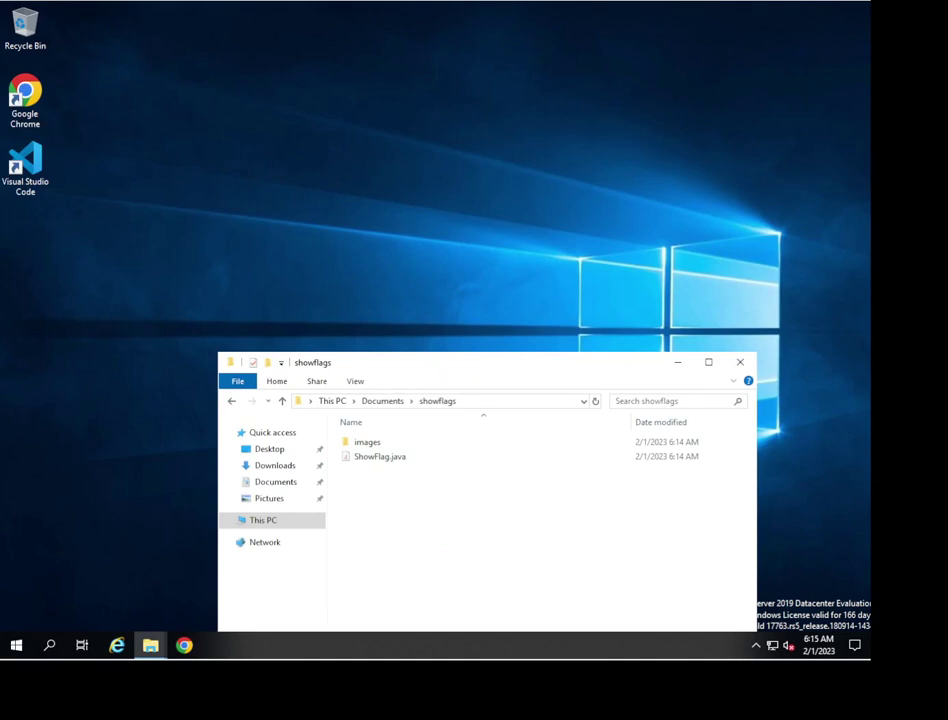
drag(439, 366, 411, 193)
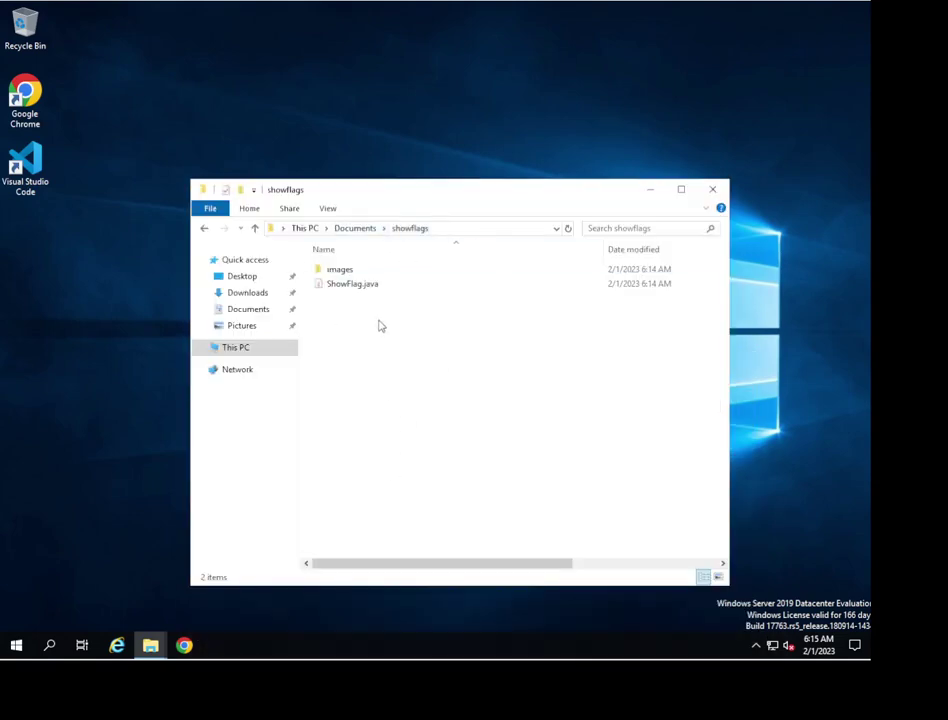
click(50, 646)
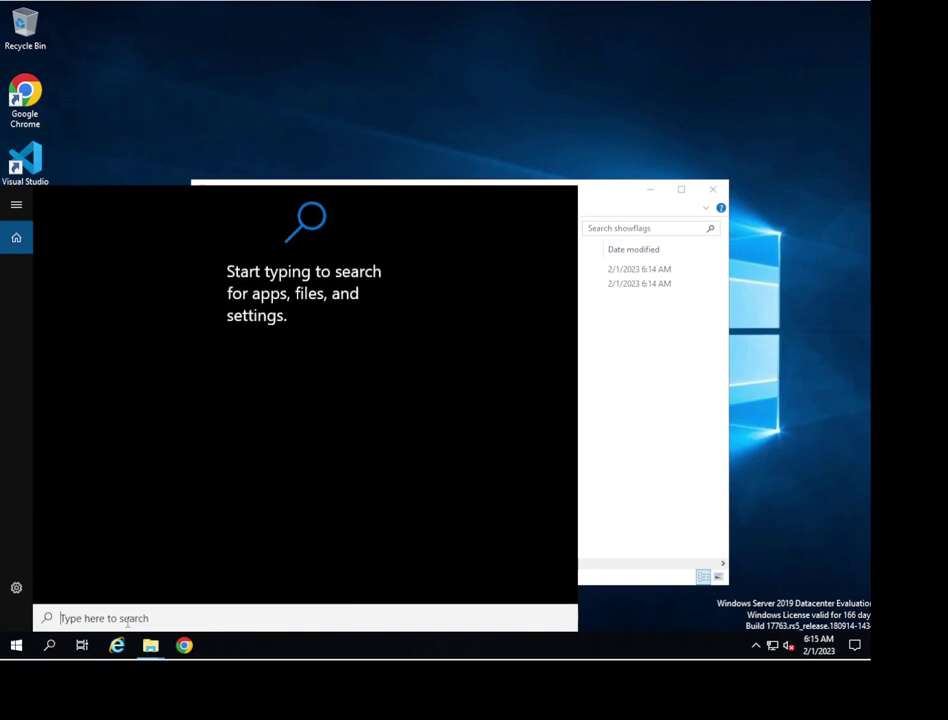
text(comm)
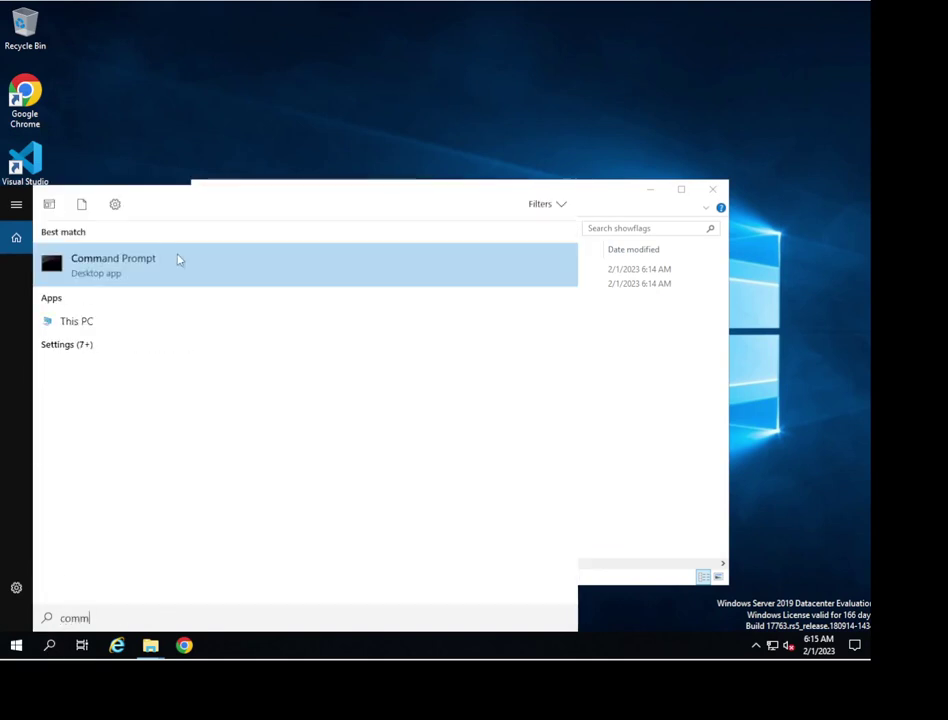
click(104, 270)
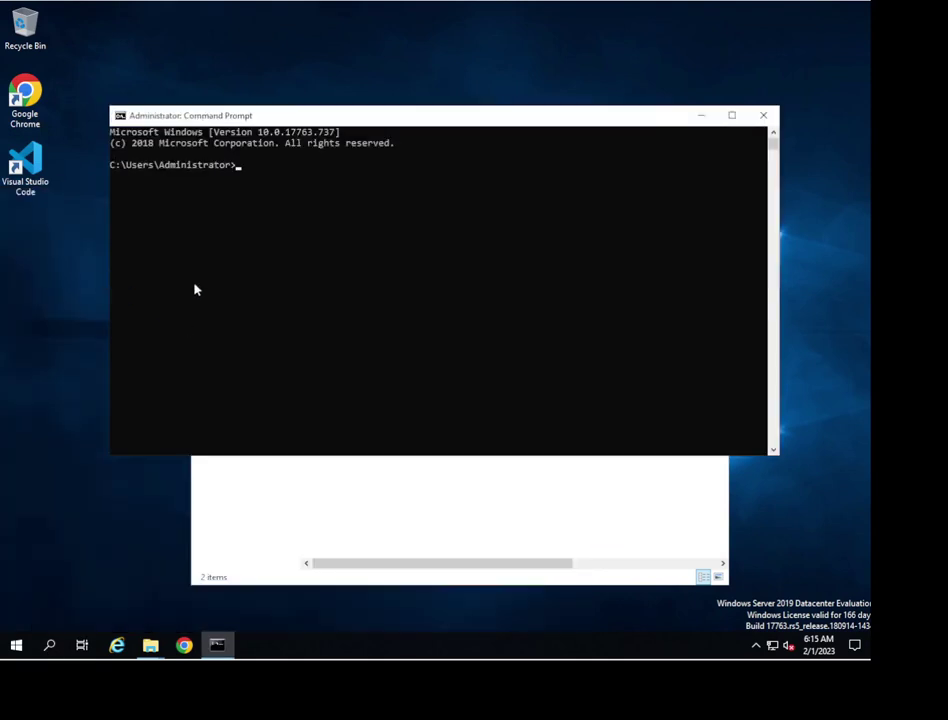
Copy the showflags folder's full path and change the Command Prompt directory to C:\Users\Administrator\Documents\showflags.
click(460, 500)
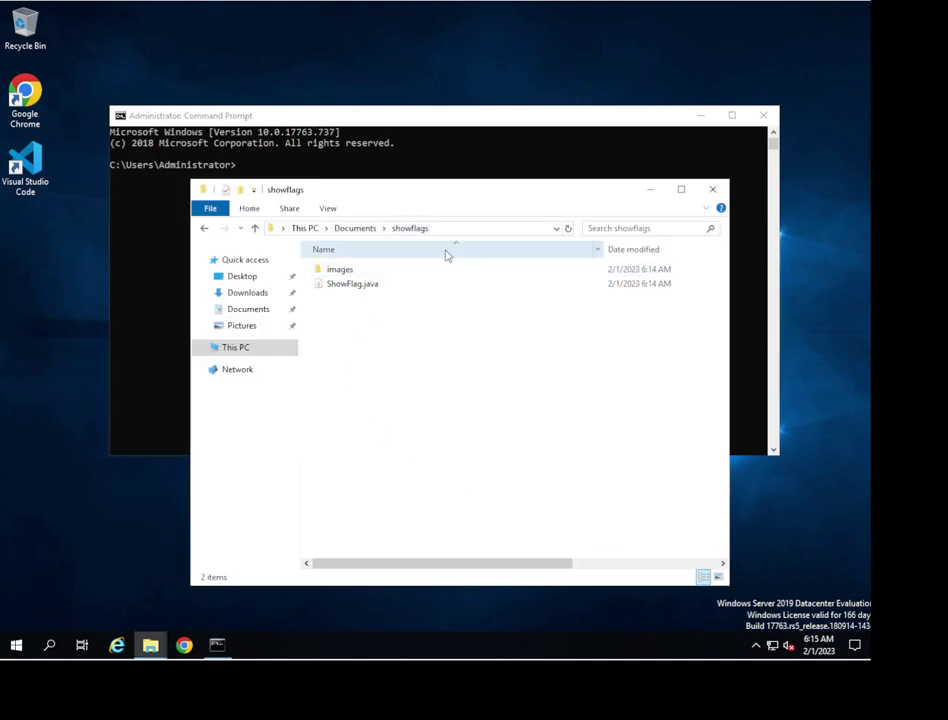
click(501, 233)
key(ctrl+c)
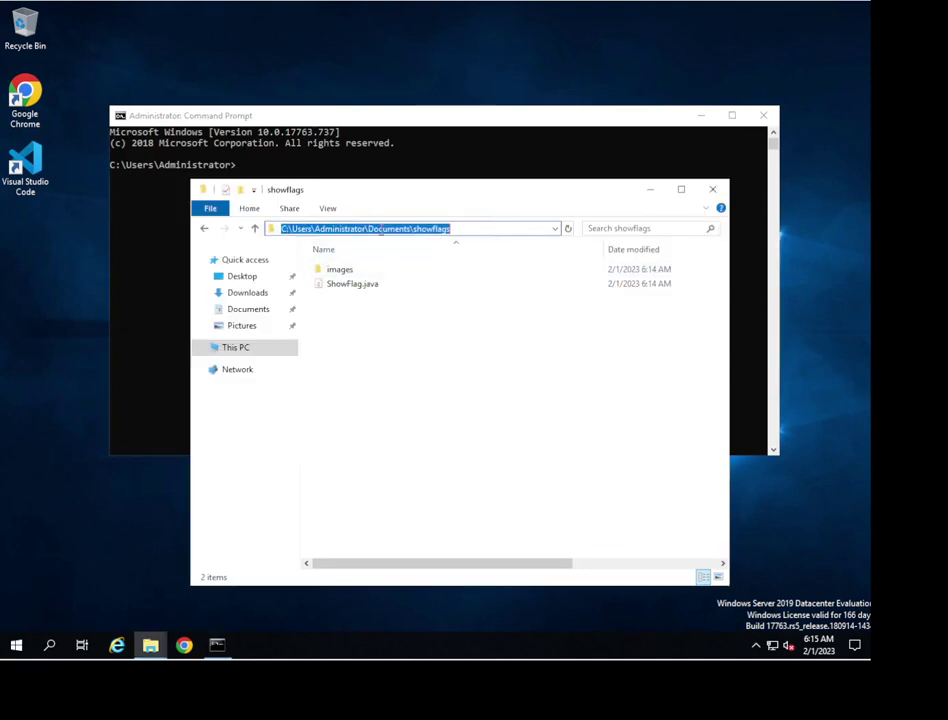
right_click(381, 230)
click(419, 273)
click(278, 177)
text(cd)
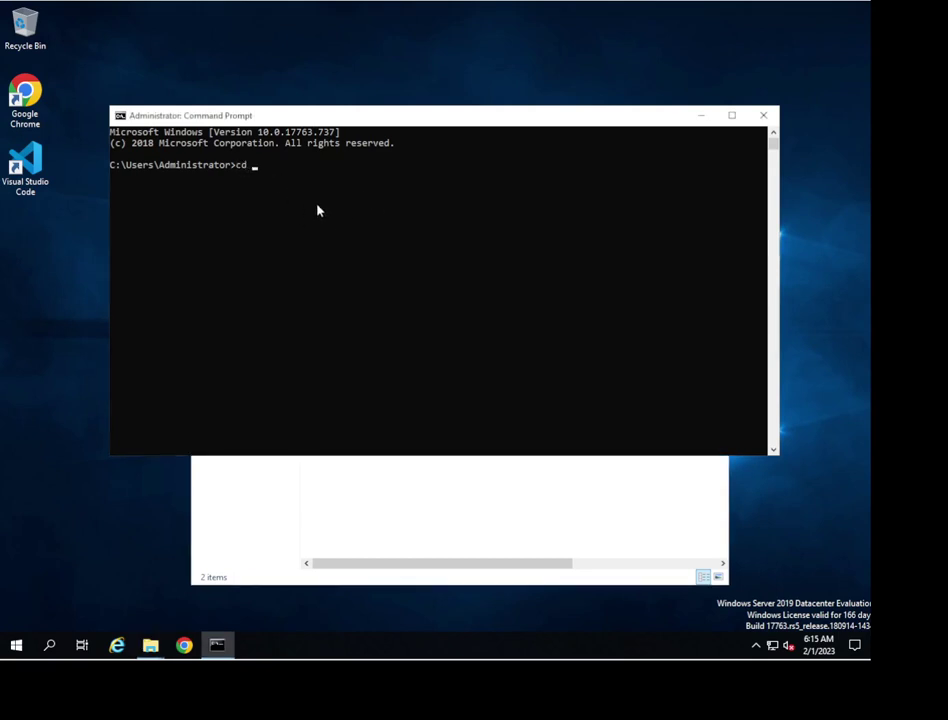
key(ctrl+v)
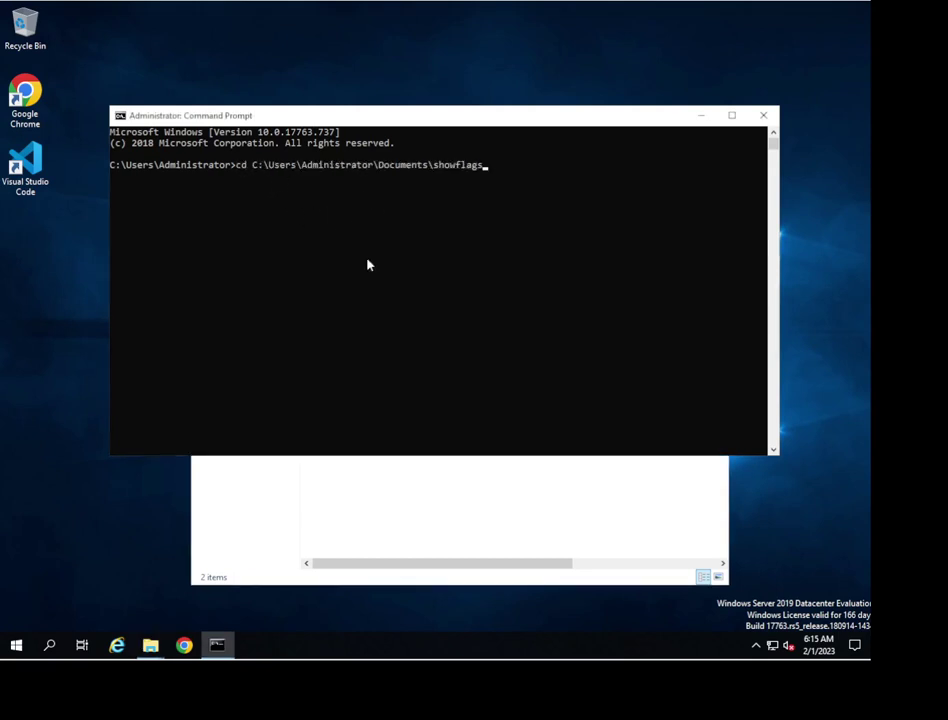
key(Return)
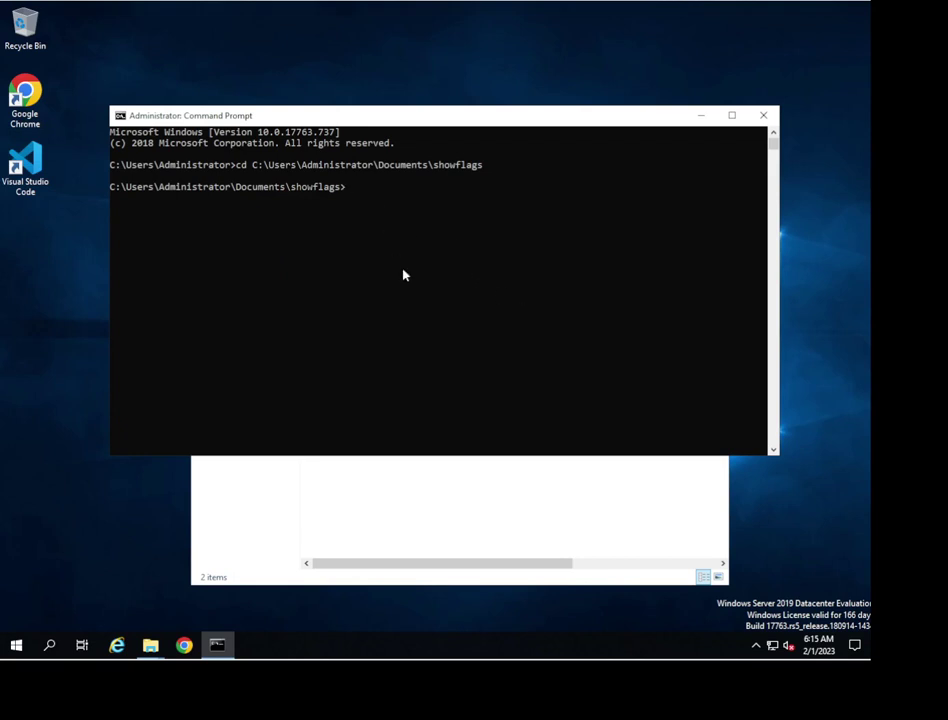
List the showflags folder's contents with dir and compile the source with javac ShowFlag.java.
text(dir)
key(Return)
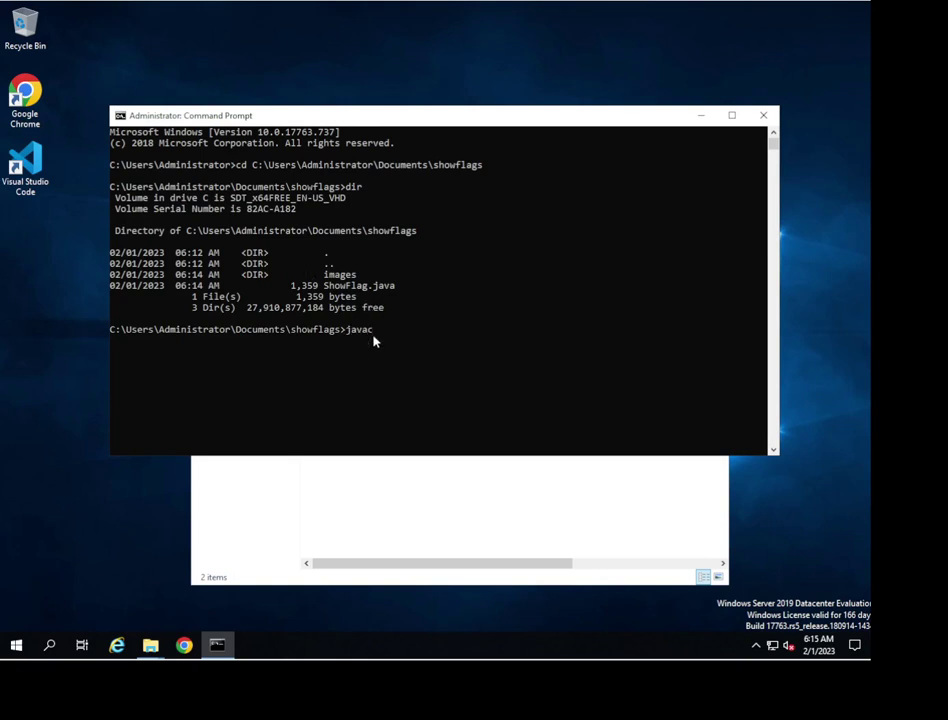
text(javac Sho)
key(Tab)
key(Return)
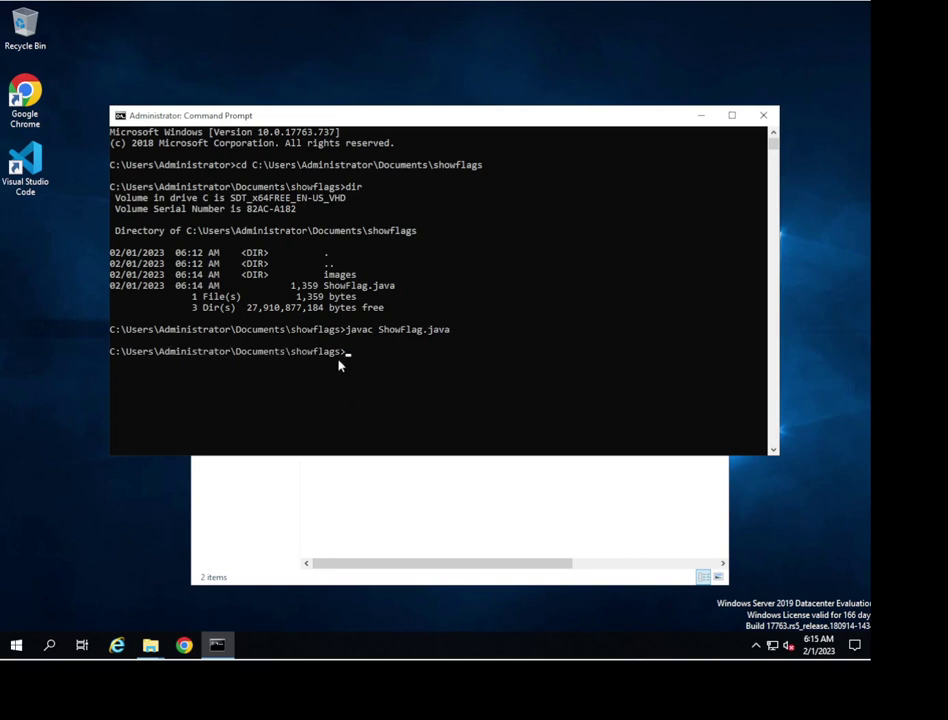
List the folder again with dir and compare the compiled class file with the ShowFlag.java source in both listings.
text(dir)
key(Return)
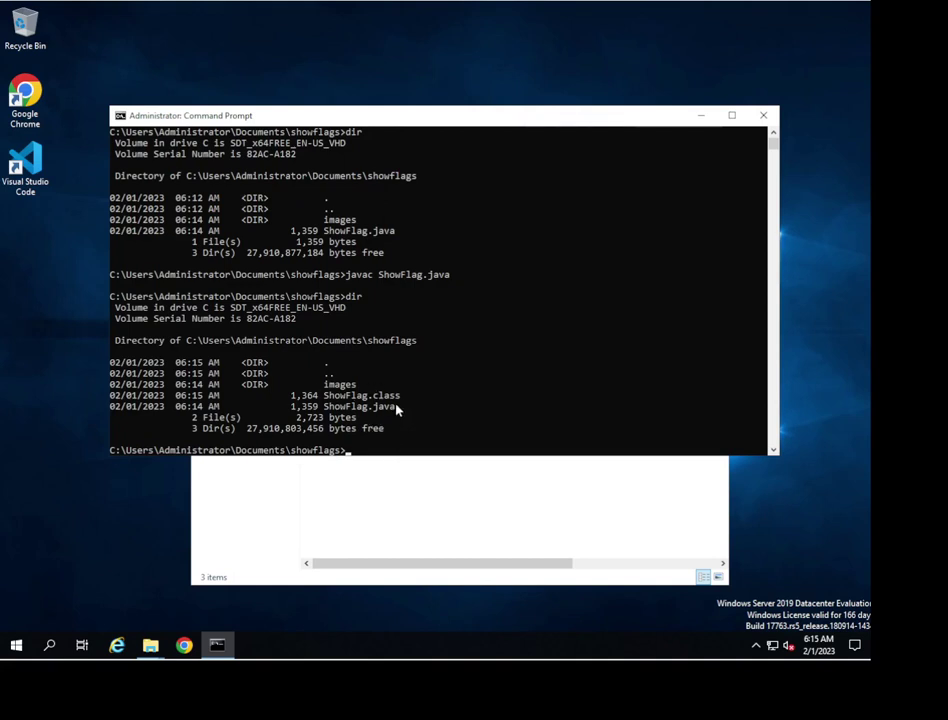
scroll(396, 408, down, 1)
drag(323, 362, 400, 366)
click(376, 420)
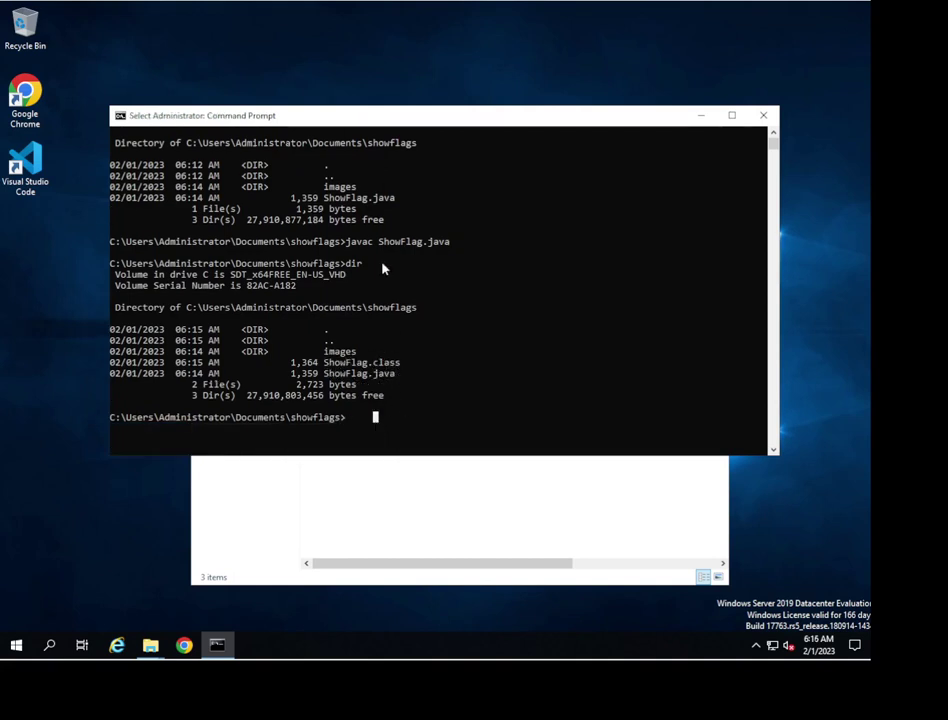
drag(323, 197, 416, 207)
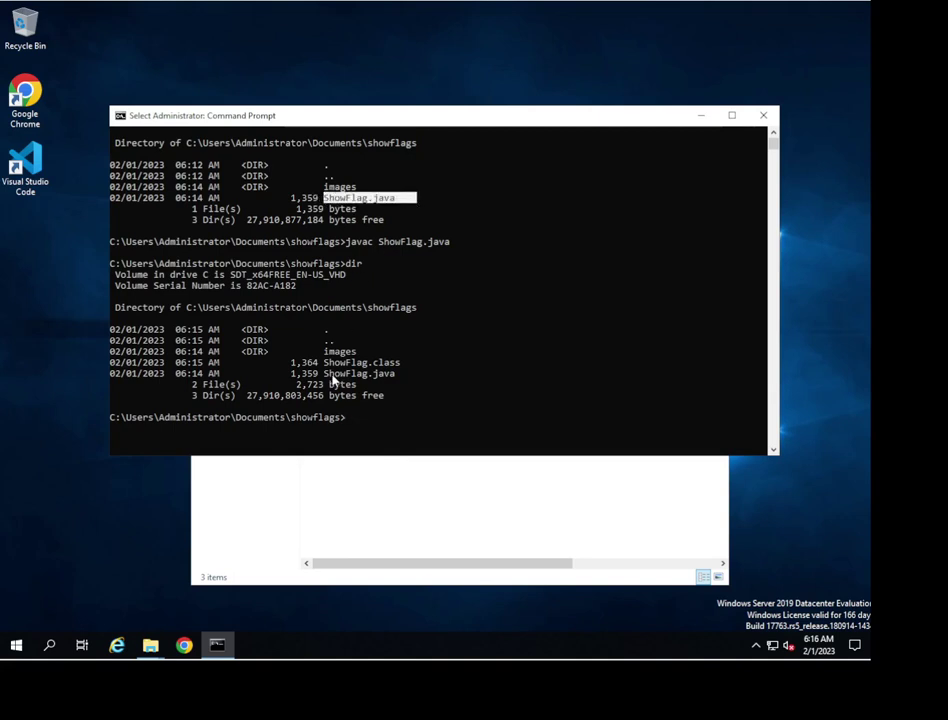
drag(328, 374, 396, 383)
click(377, 418)
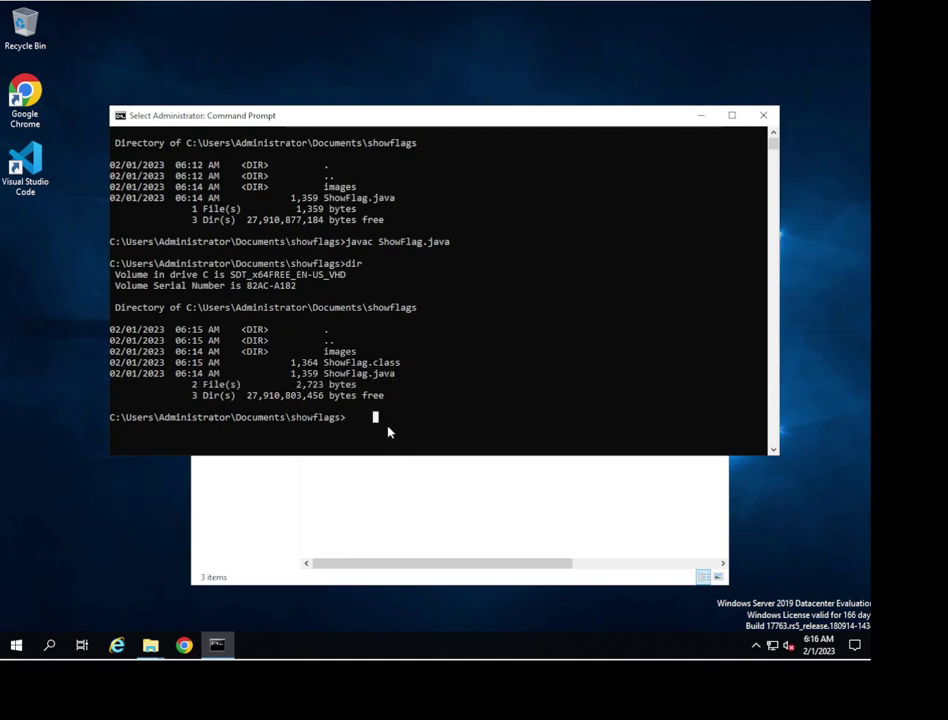
key(Escape)
Enter the command java ShowFlag at the prompt, leaving off the file extension, without running it.
text(java S)
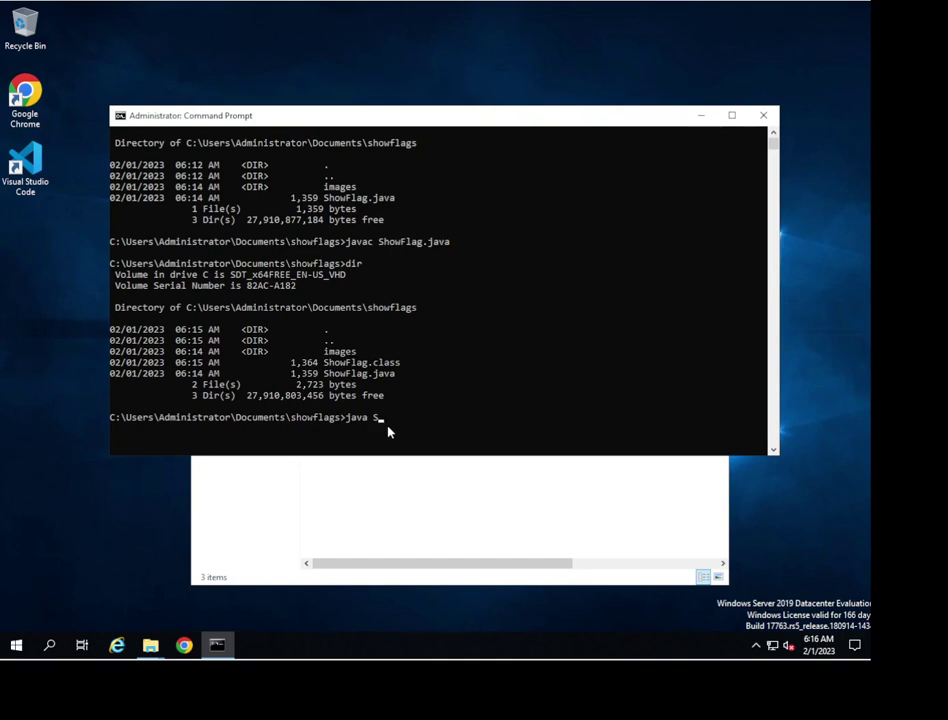
text(h)
key(Tab)
key(BackSpace)
key(BackSpace)
key(BackSpace)
key(BackSpace)
key(BackSpace)
key(BackSpace)
Examine the earlier javac command, the ShowFlag.class entry, and the java command waiting at the prompt.
drag(345, 244, 449, 246)
click(413, 340)
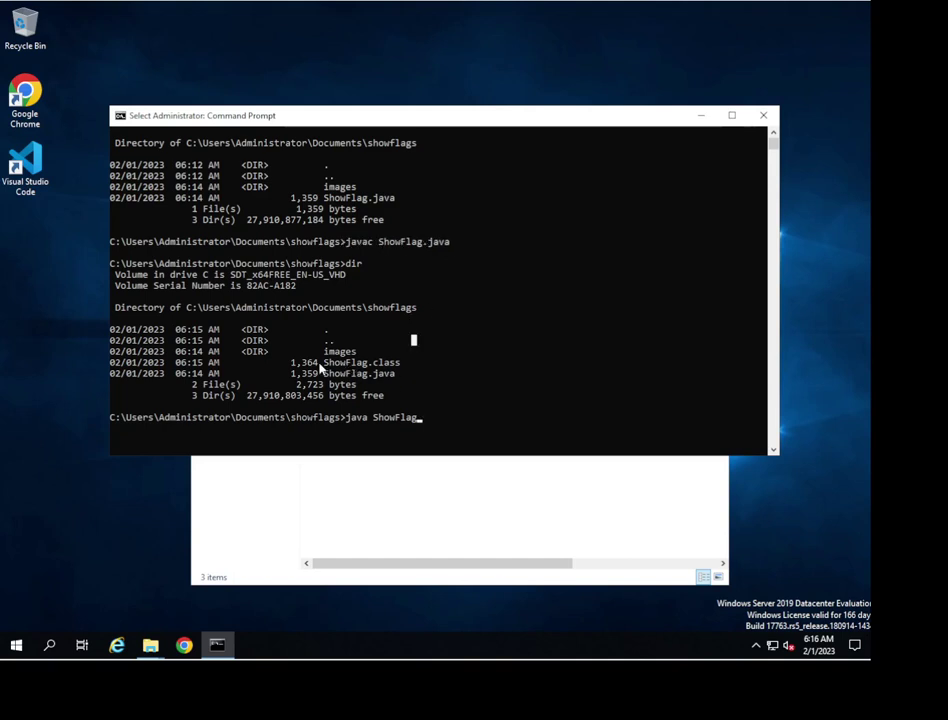
drag(322, 363, 399, 369)
click(402, 384)
drag(342, 418, 367, 421)
click(370, 423)
click(425, 420)
key(Escape)
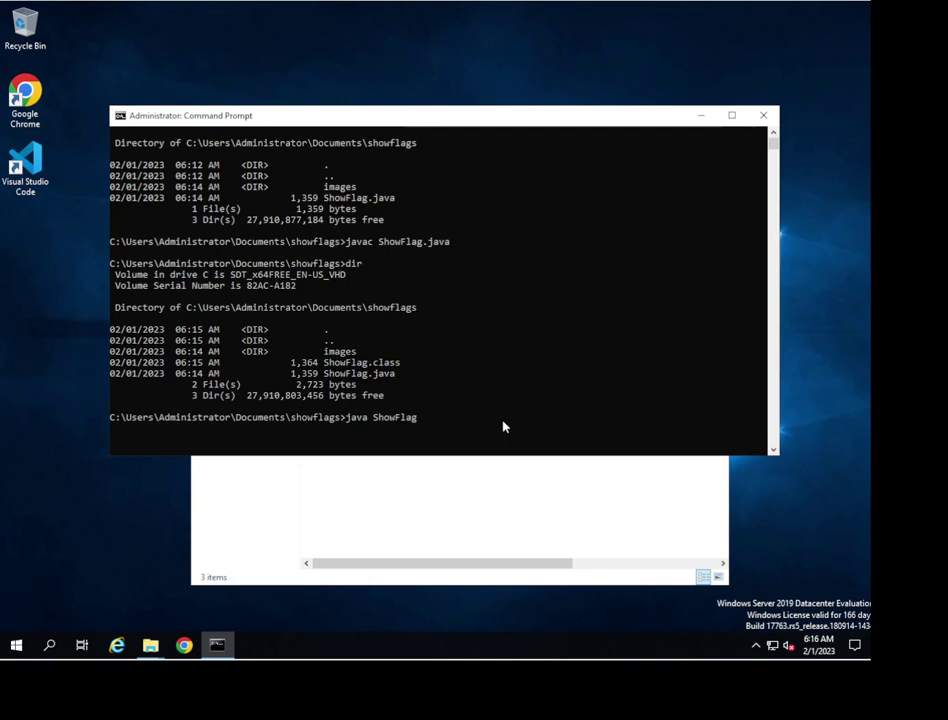
Run java ShowFlag, move the Show Image window down to view the flags, and close it.
click(423, 427)
key(Return)
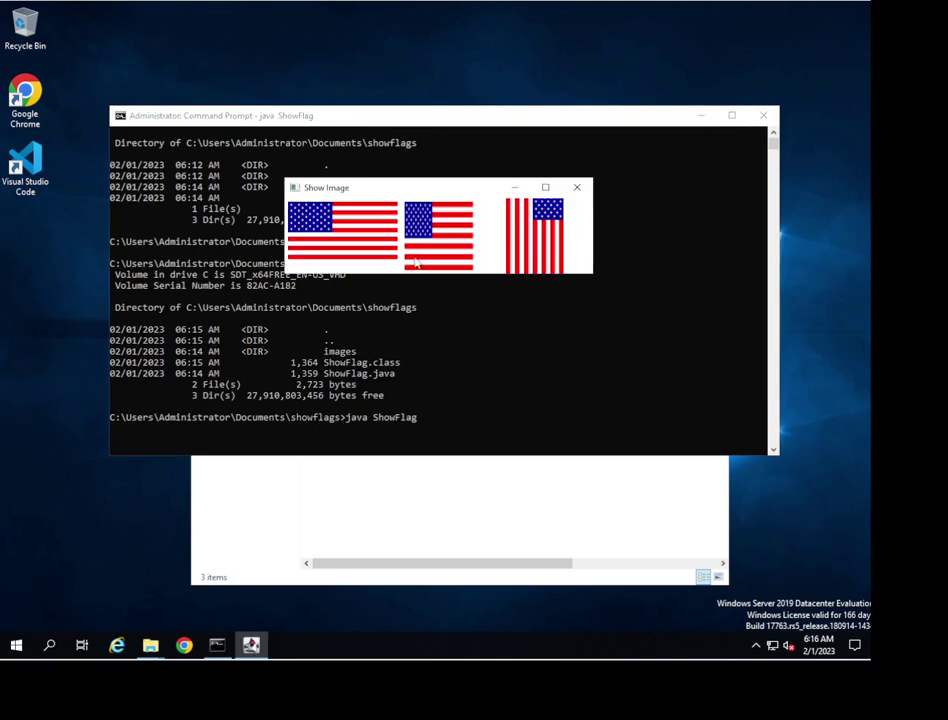
drag(393, 196, 365, 246)
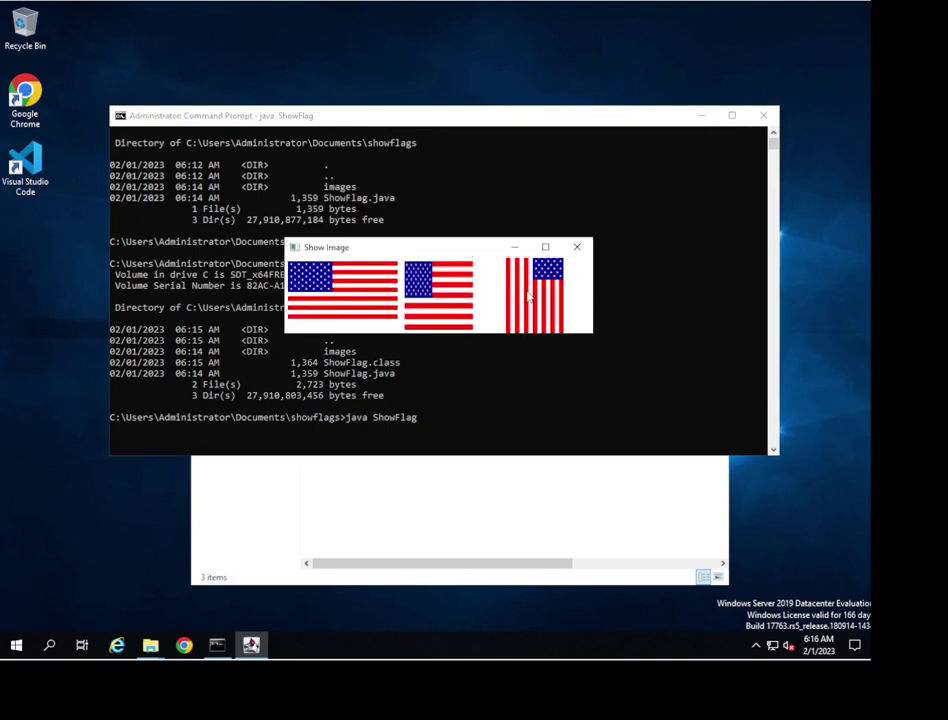
click(577, 246)
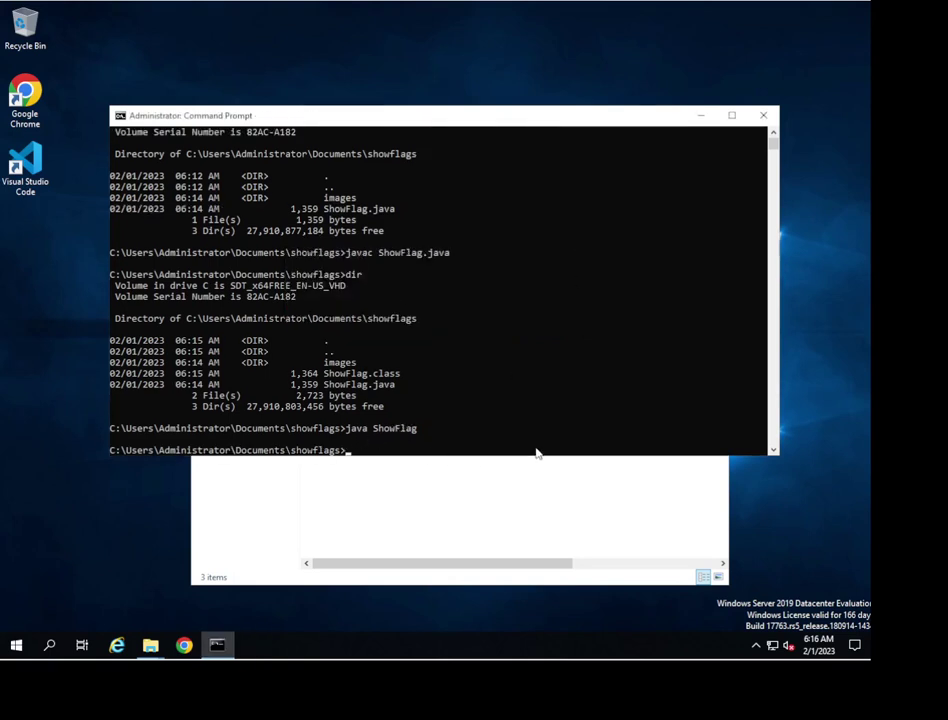